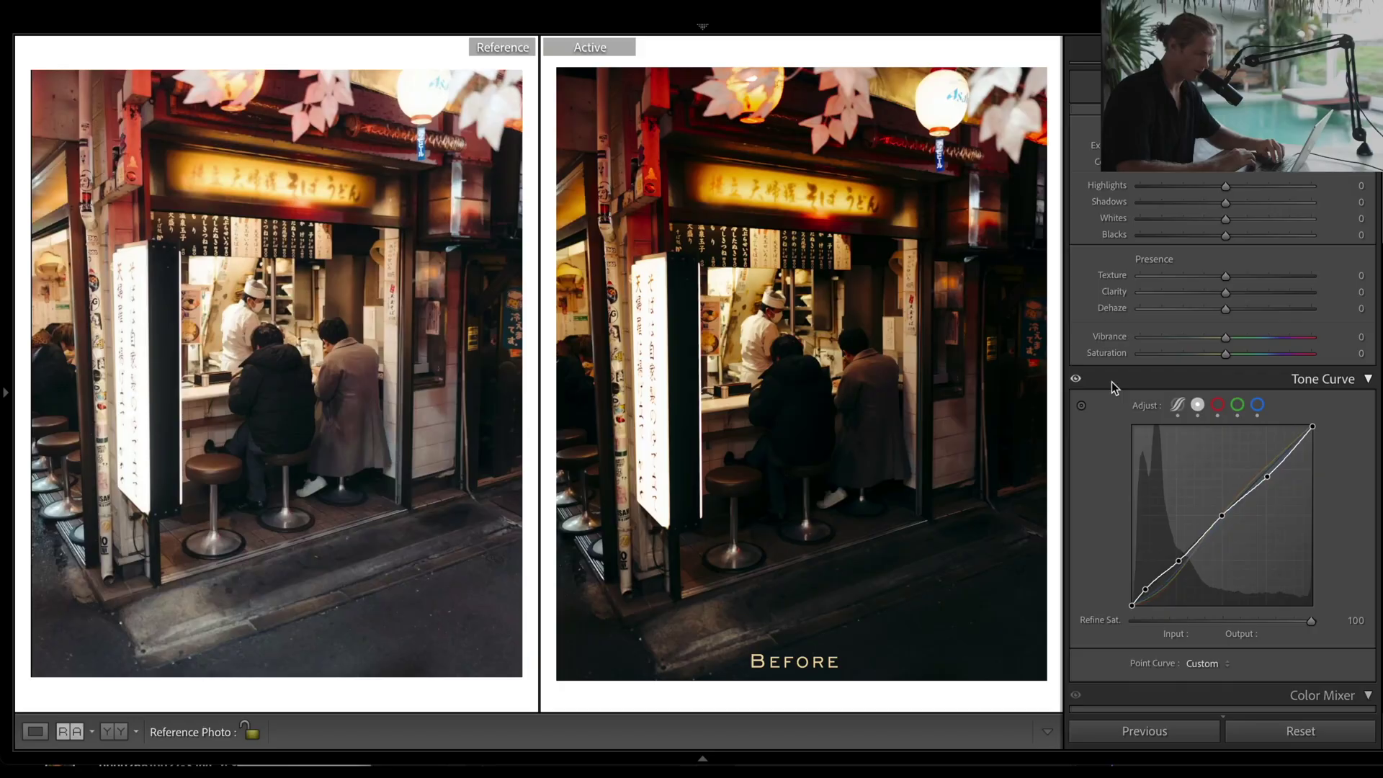
Step: Compare the photo with and without the tone curve, then check its red, green and blue channel curves
{"action": "left_click", "coordinate": [1076, 379]}
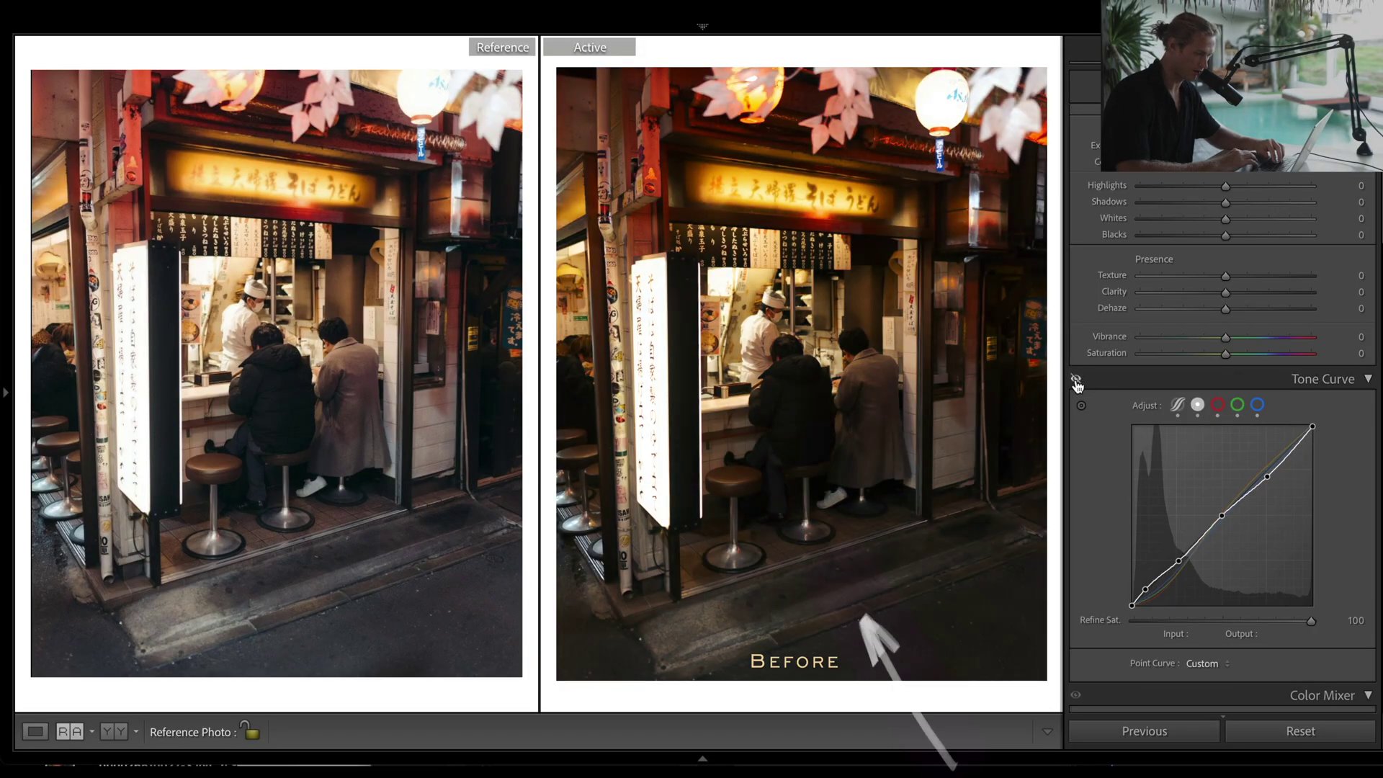
{"action": "left_click", "coordinate": [1076, 380]}
{"action": "left_click", "coordinate": [1076, 379]}
{"action": "left_click", "coordinate": [1075, 379]}
{"action": "left_click", "coordinate": [1177, 404]}
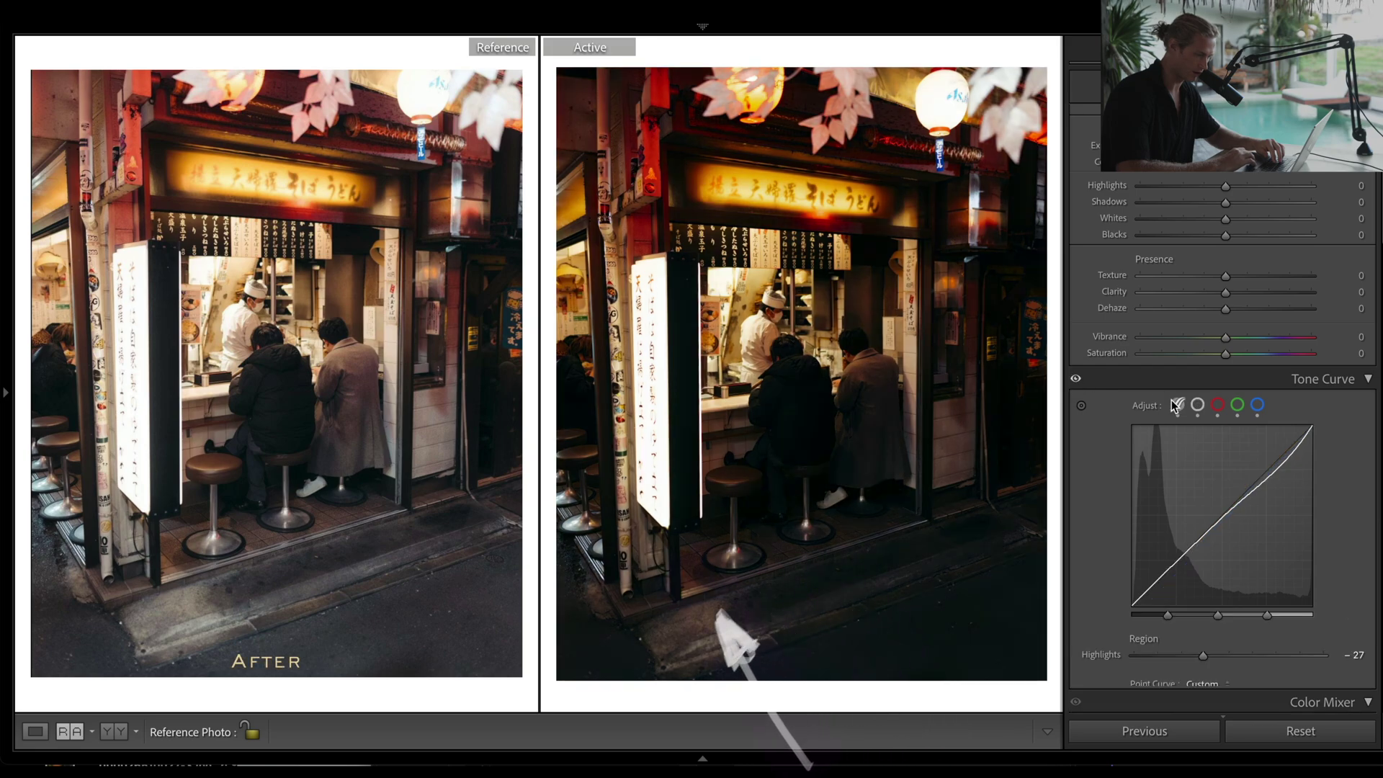
{"action": "left_click", "coordinate": [1218, 406]}
{"action": "left_click", "coordinate": [1237, 405]}
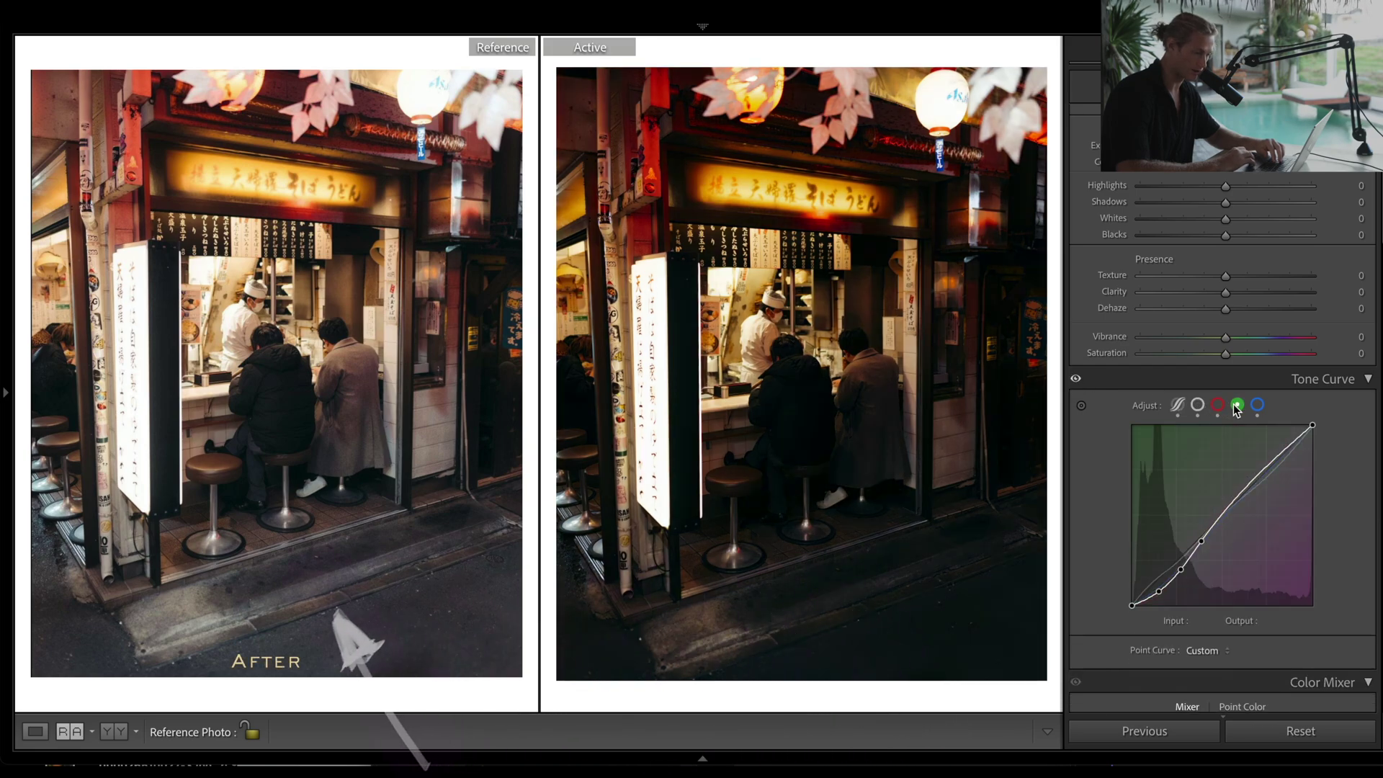
{"action": "left_click", "coordinate": [1256, 406]}
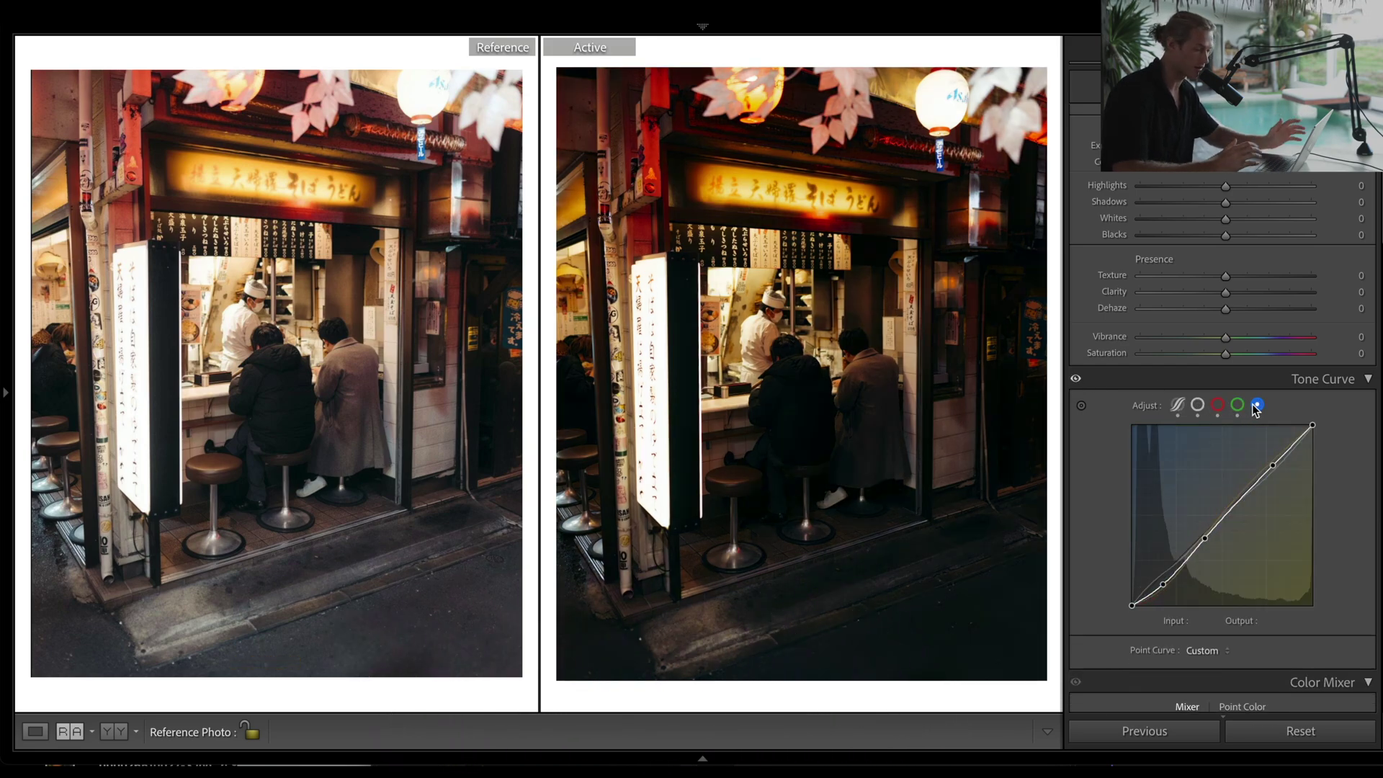
{"action": "left_click", "coordinate": [1238, 406]}
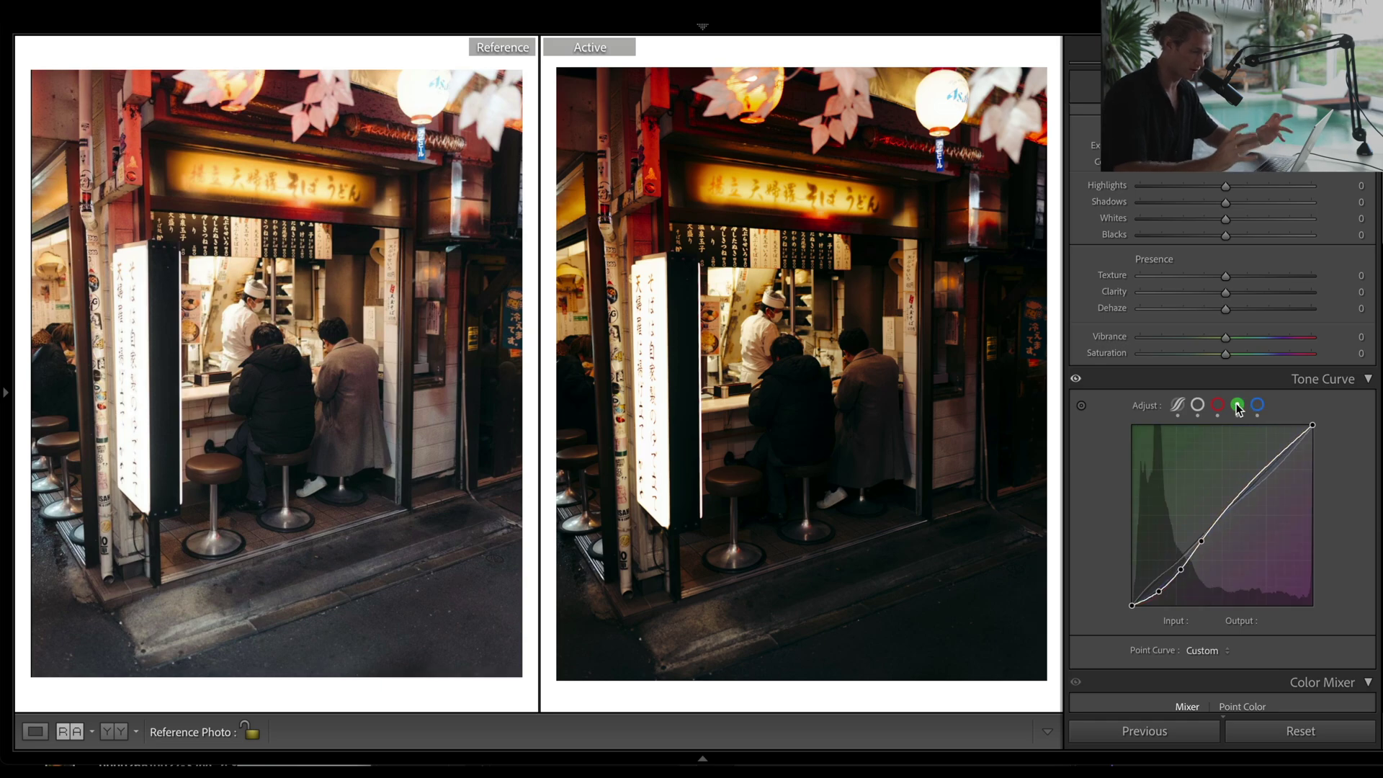
{"action": "left_click", "coordinate": [1217, 406]}
{"action": "left_click", "coordinate": [1178, 405]}
Step: Recheck the tone curve's effect, then raise Exposure to about +1.25
{"action": "left_click", "coordinate": [1076, 379]}
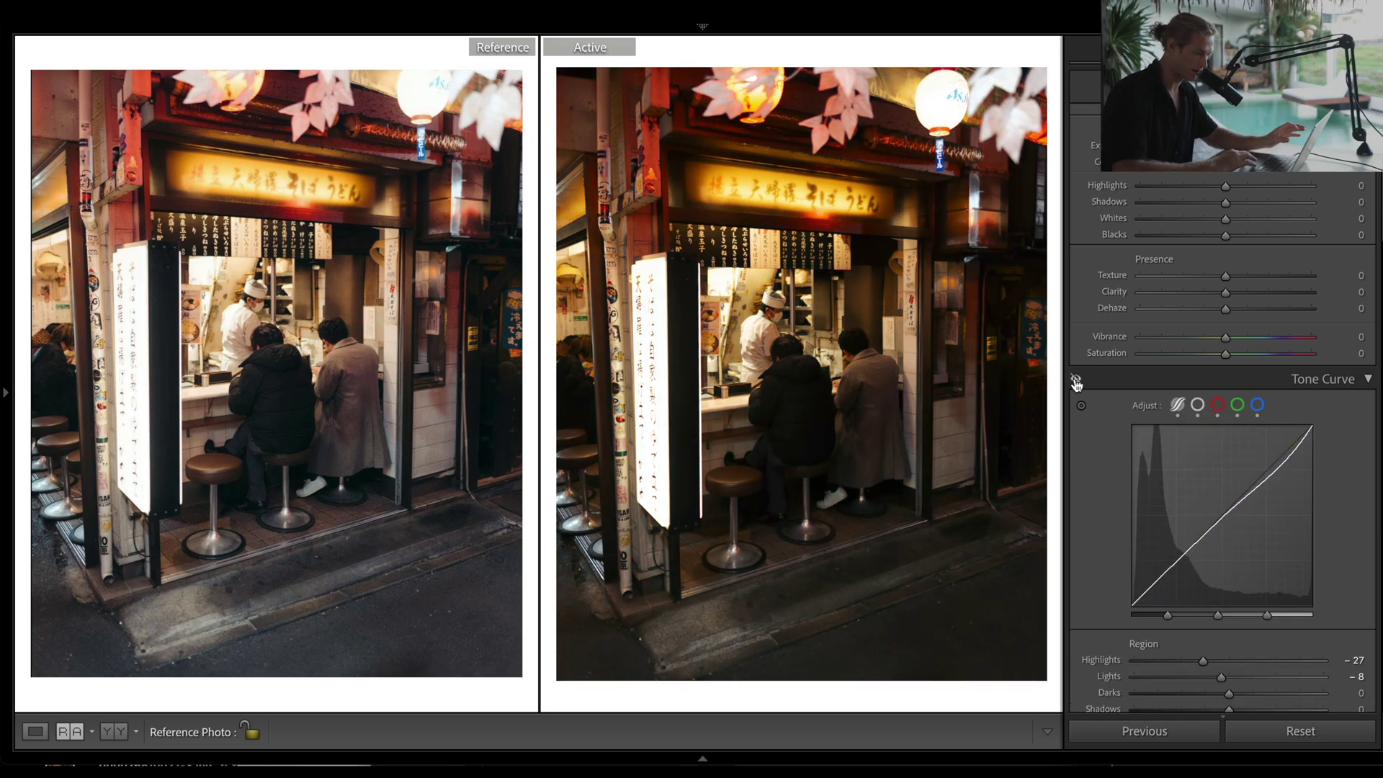
{"action": "left_click", "coordinate": [1076, 379]}
{"action": "left_click", "coordinate": [1076, 380]}
{"action": "left_click", "coordinate": [1075, 379]}
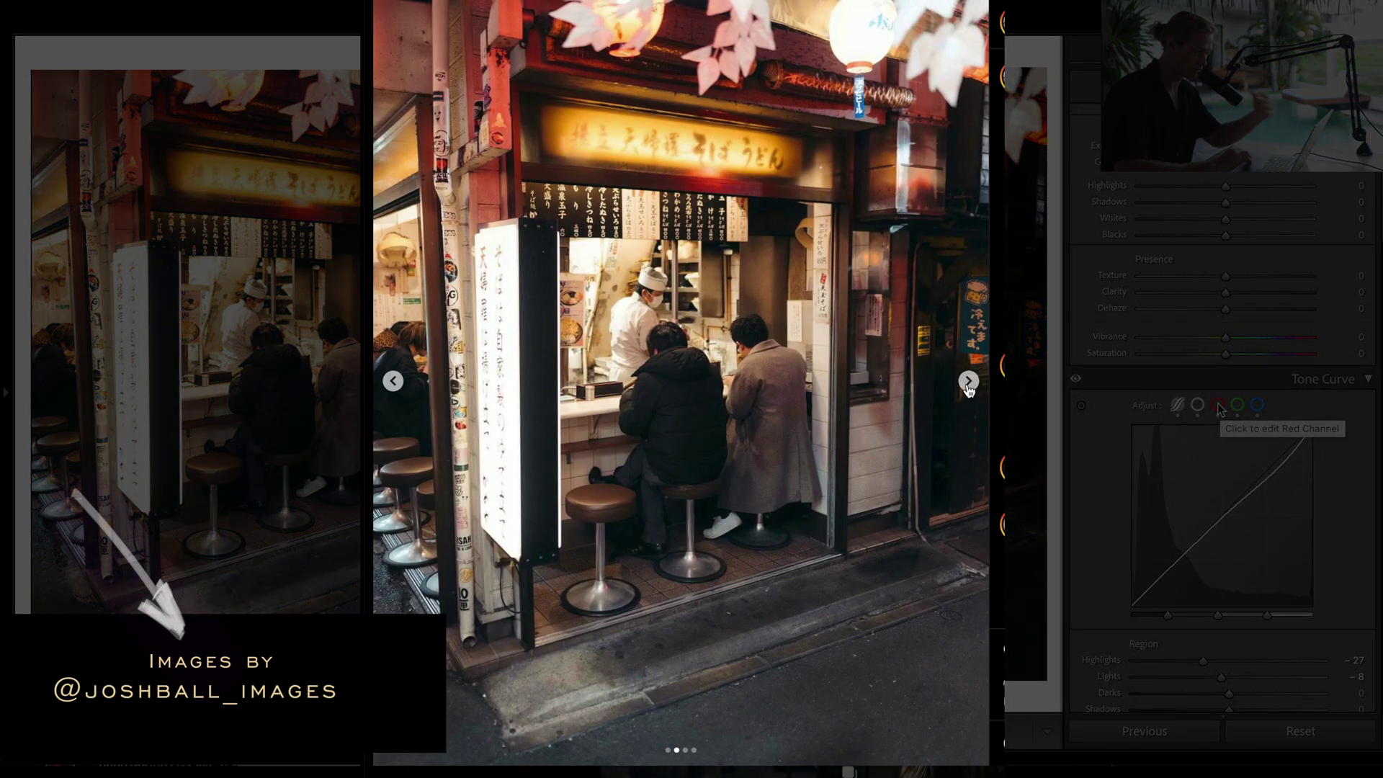
{"action": "scroll", "coordinate": [1250, 308], "scroll_direction": "up", "scroll_amount": 3}
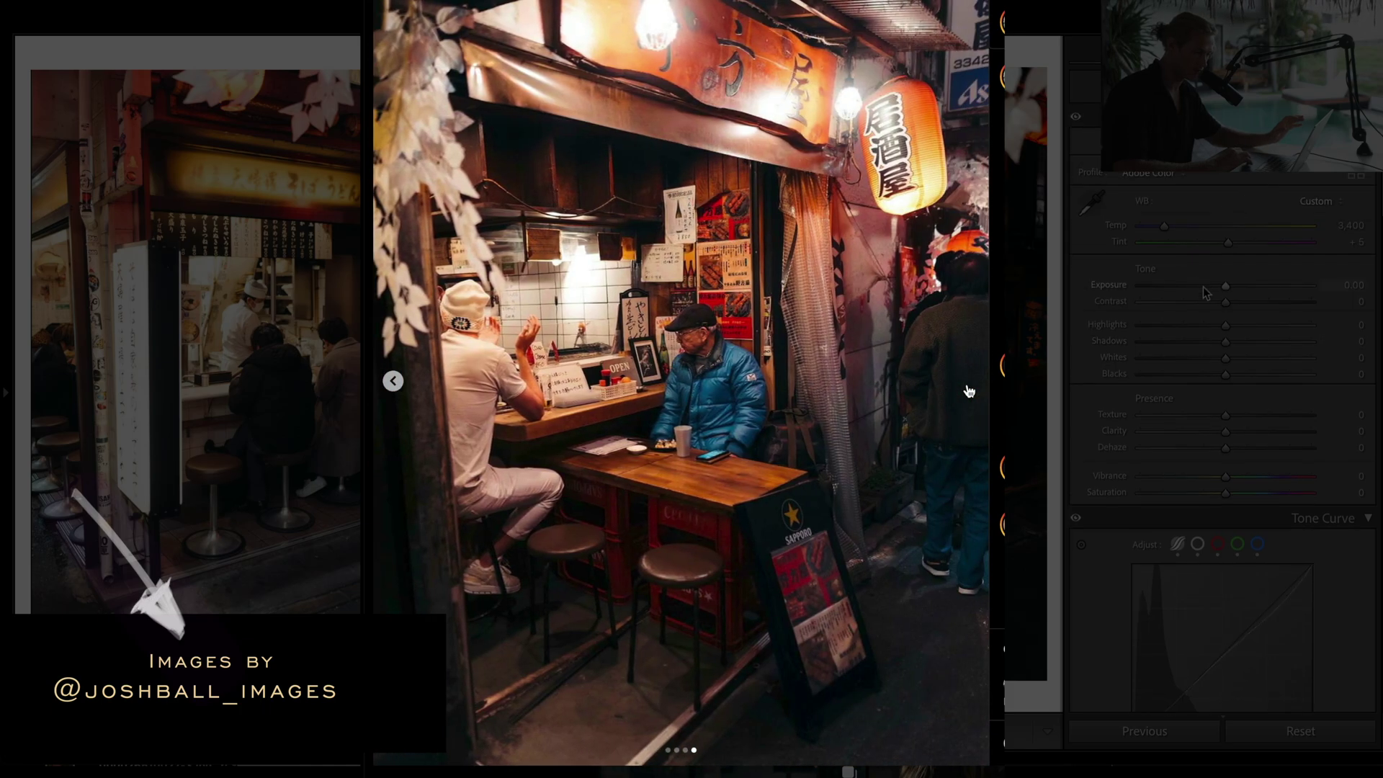
{"action": "left_click_drag", "start_coordinate": [1224, 286], "coordinate": [1245, 288]}
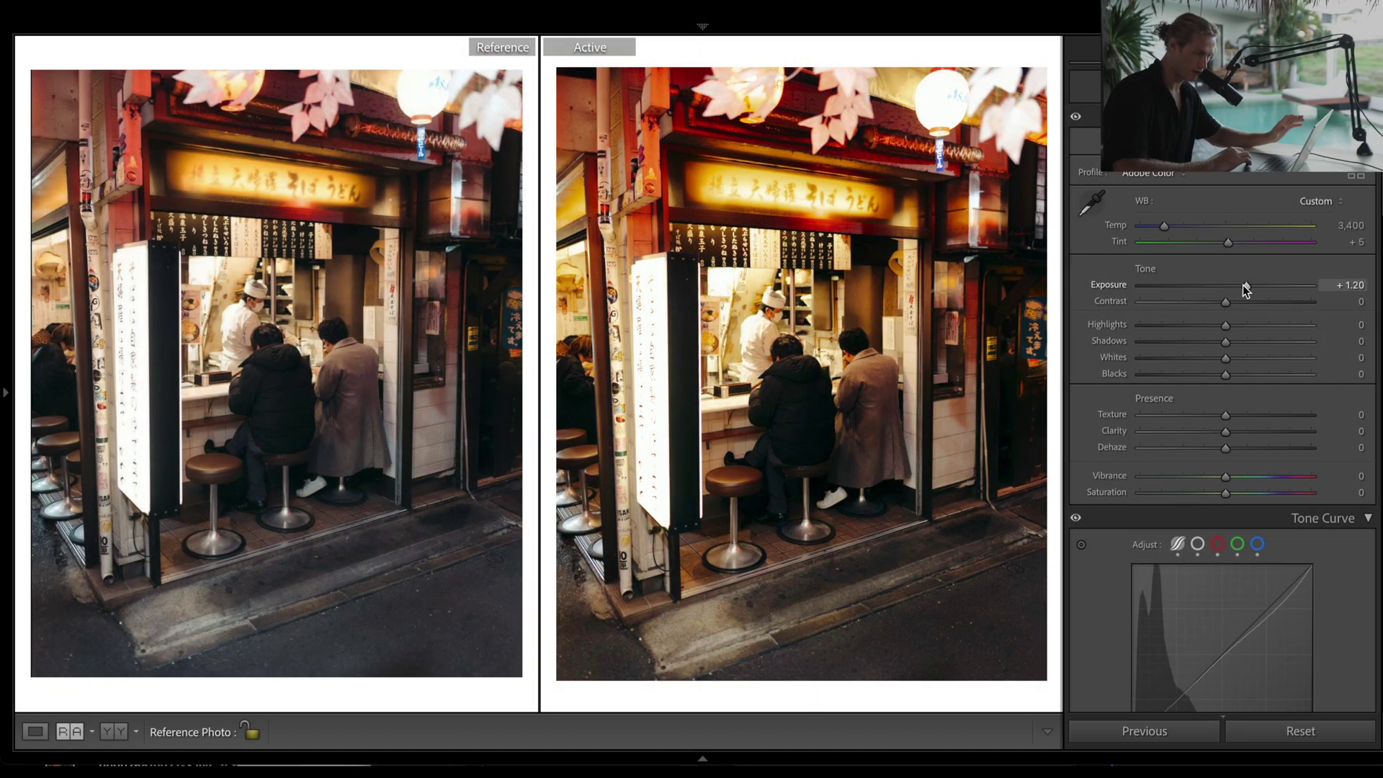
Step: Warm the white balance to Temp 3,042 and Tint -3
{"action": "left_click", "coordinate": [1075, 519]}
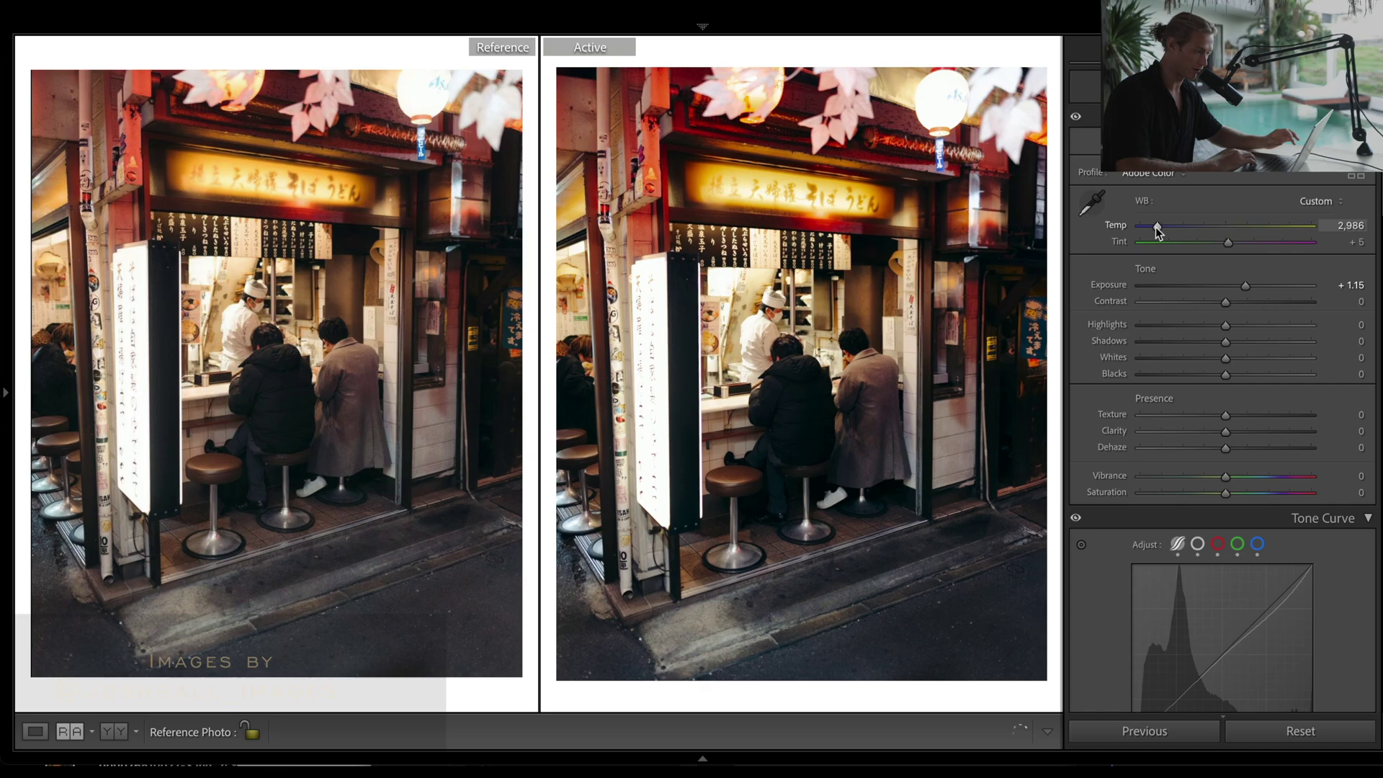
{"action": "left_click_drag", "start_coordinate": [1155, 226], "coordinate": [1158, 228]}
{"action": "left_click_drag", "start_coordinate": [1228, 243], "coordinate": [1223, 245]}
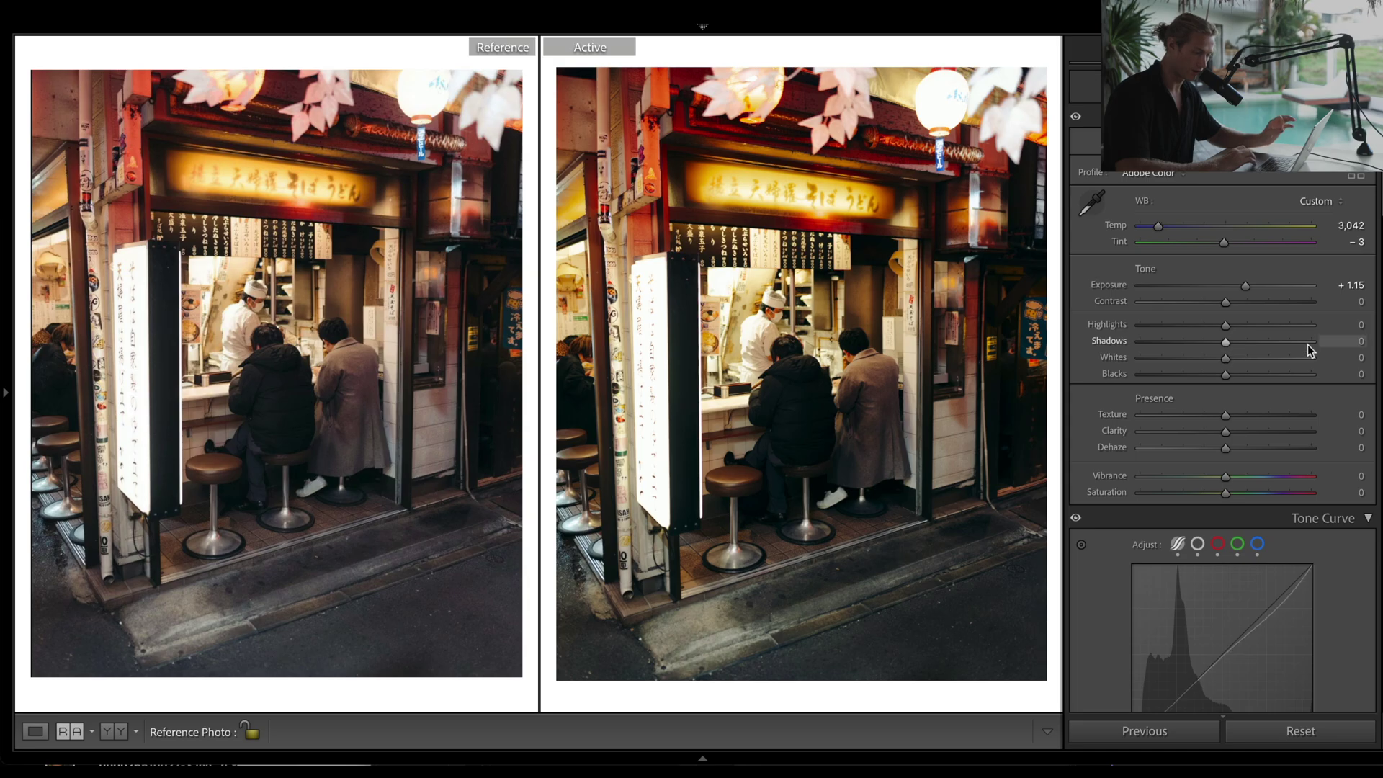
Step: Lift the Blacks to +43 for a matte look
{"action": "left_click", "coordinate": [1281, 376]}
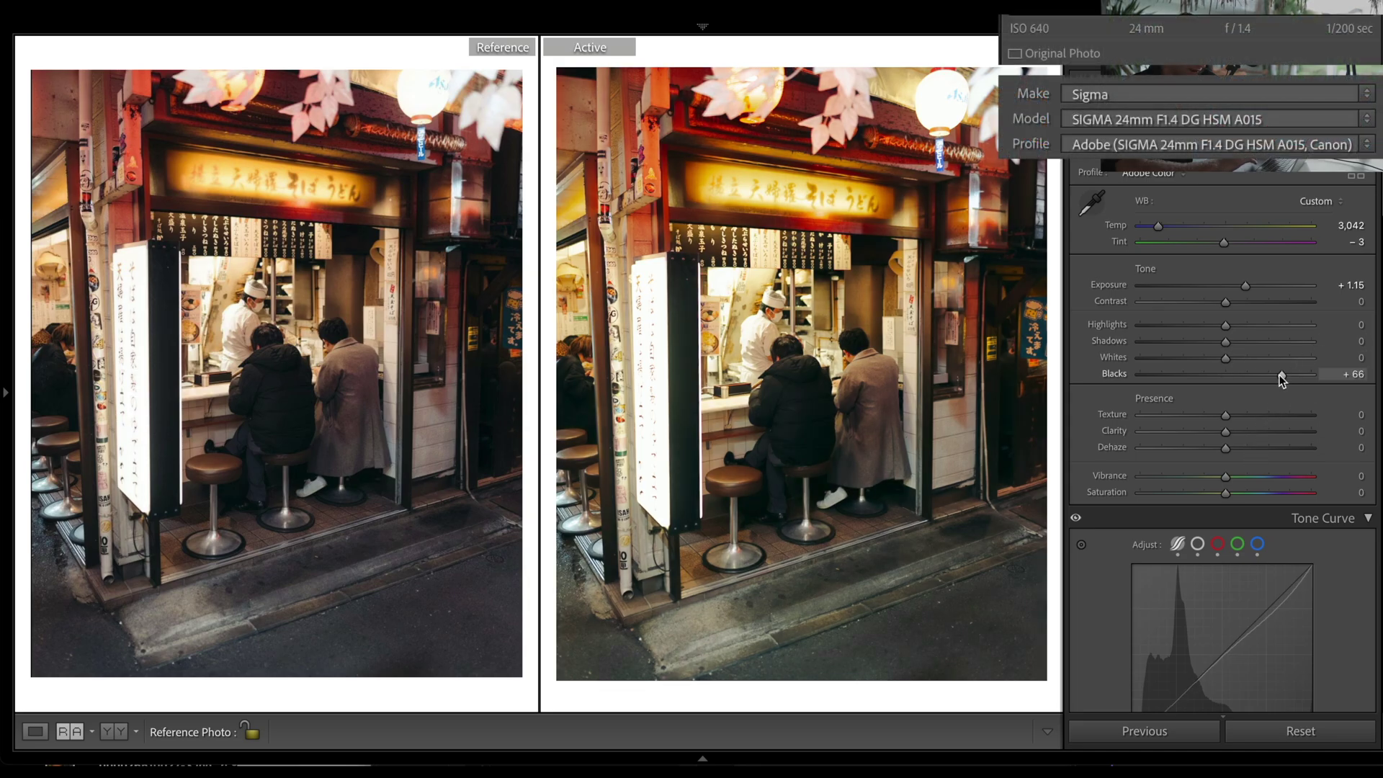
{"action": "scroll", "coordinate": [1239, 504], "scroll_direction": "down", "scroll_amount": 4}
{"action": "left_click_drag", "start_coordinate": [1290, 432], "coordinate": [1293, 543]}
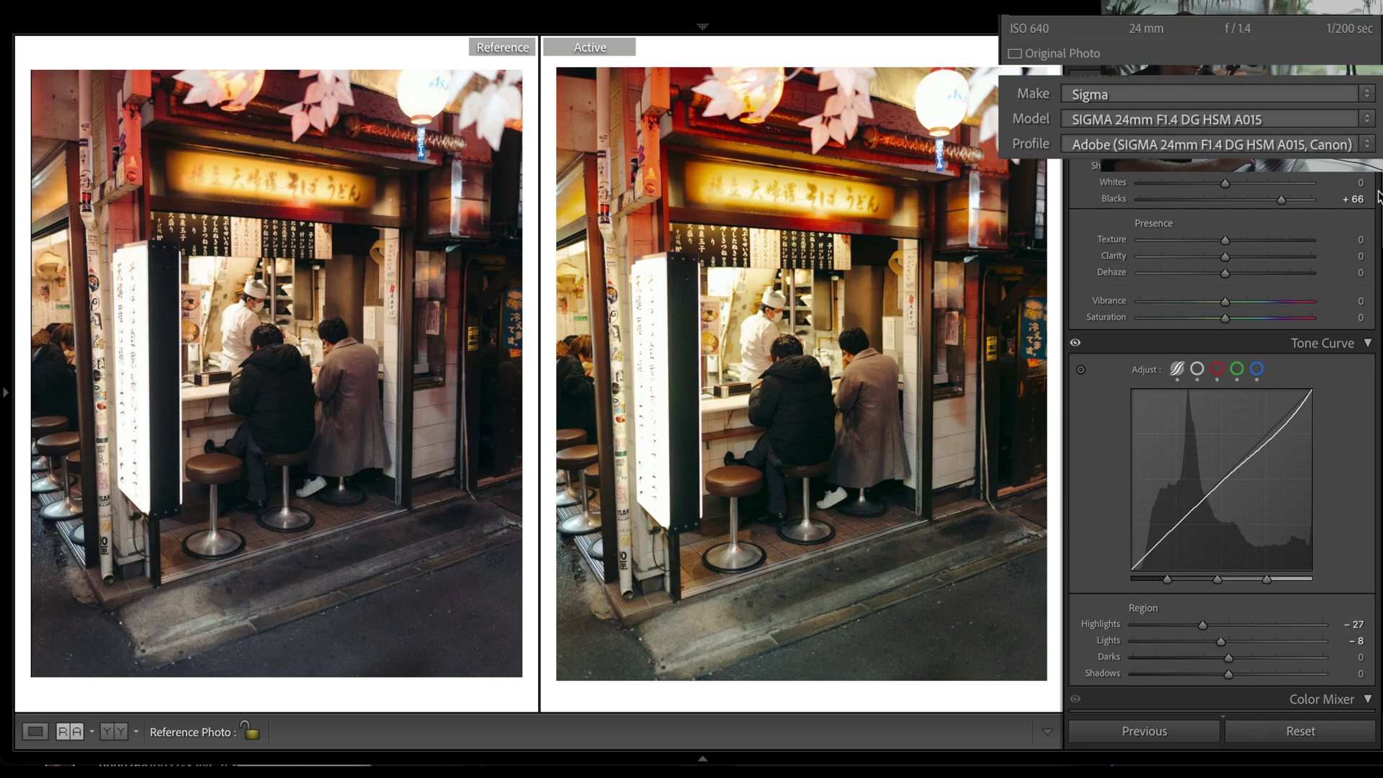
{"action": "scroll", "coordinate": [1189, 212], "scroll_direction": "up", "scroll_amount": 1}
{"action": "scroll", "coordinate": [1189, 212], "scroll_direction": "up", "scroll_amount": 1}
Step: Keep Blacks at +43 and set Whites +11, Shadows -9, Highlights -23 and Contrast -5
{"action": "left_click", "coordinate": [1260, 270]}
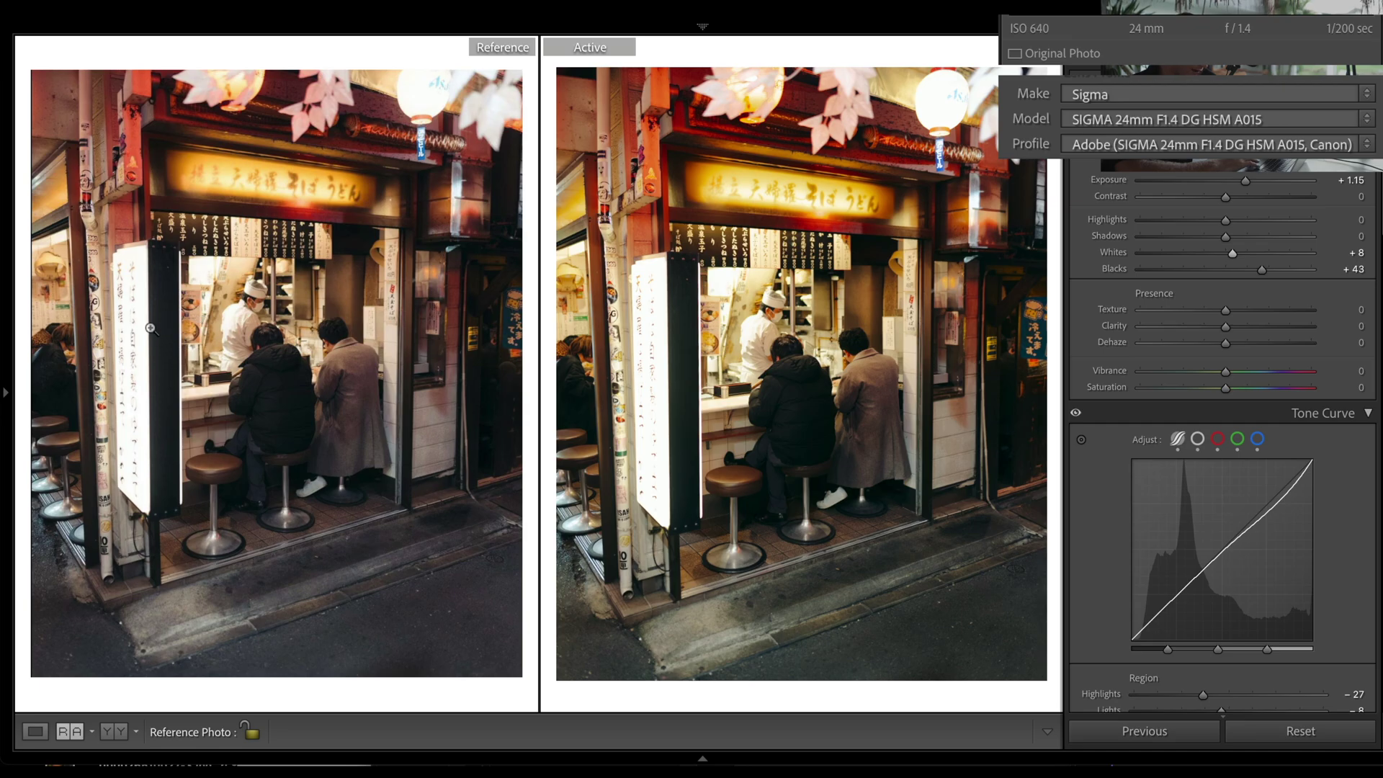
{"action": "left_click_drag", "start_coordinate": [1232, 252], "coordinate": [1286, 268]}
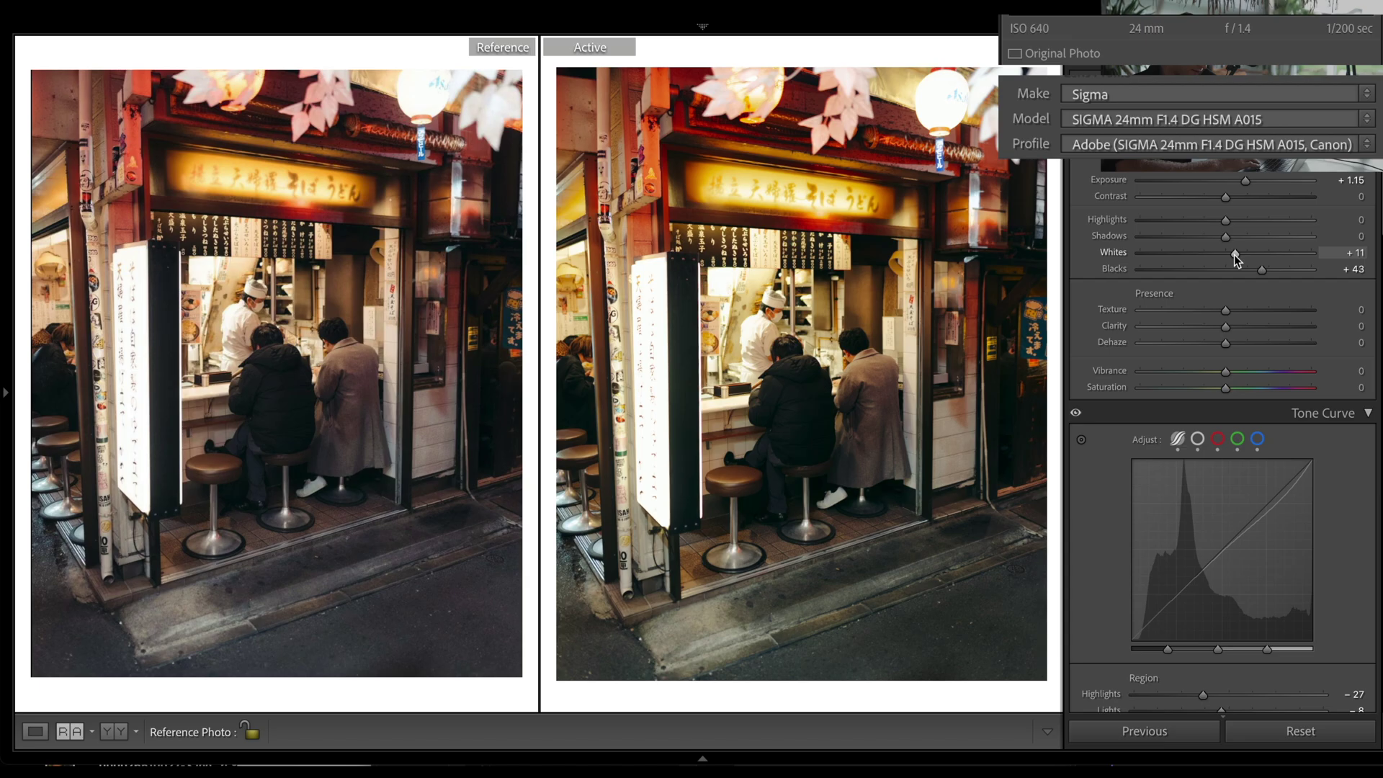
{"action": "mouse_move", "coordinate": [1228, 238]}
{"action": "left_mouse_down"}
{"action": "mouse_move", "coordinate": [1191, 236]}
{"action": "mouse_move", "coordinate": [1240, 242]}
{"action": "left_mouse_up"}
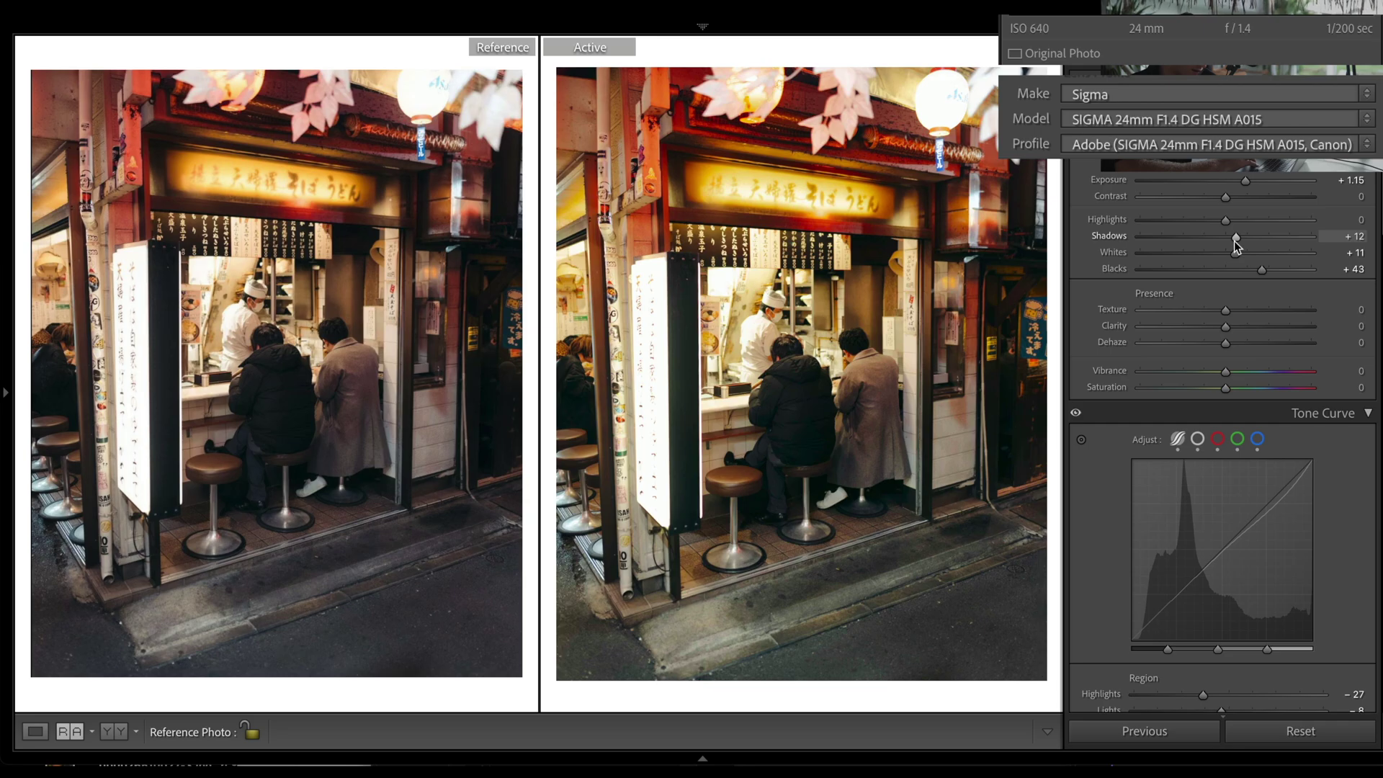
{"action": "left_click_drag", "start_coordinate": [1236, 244], "coordinate": [1203, 223]}
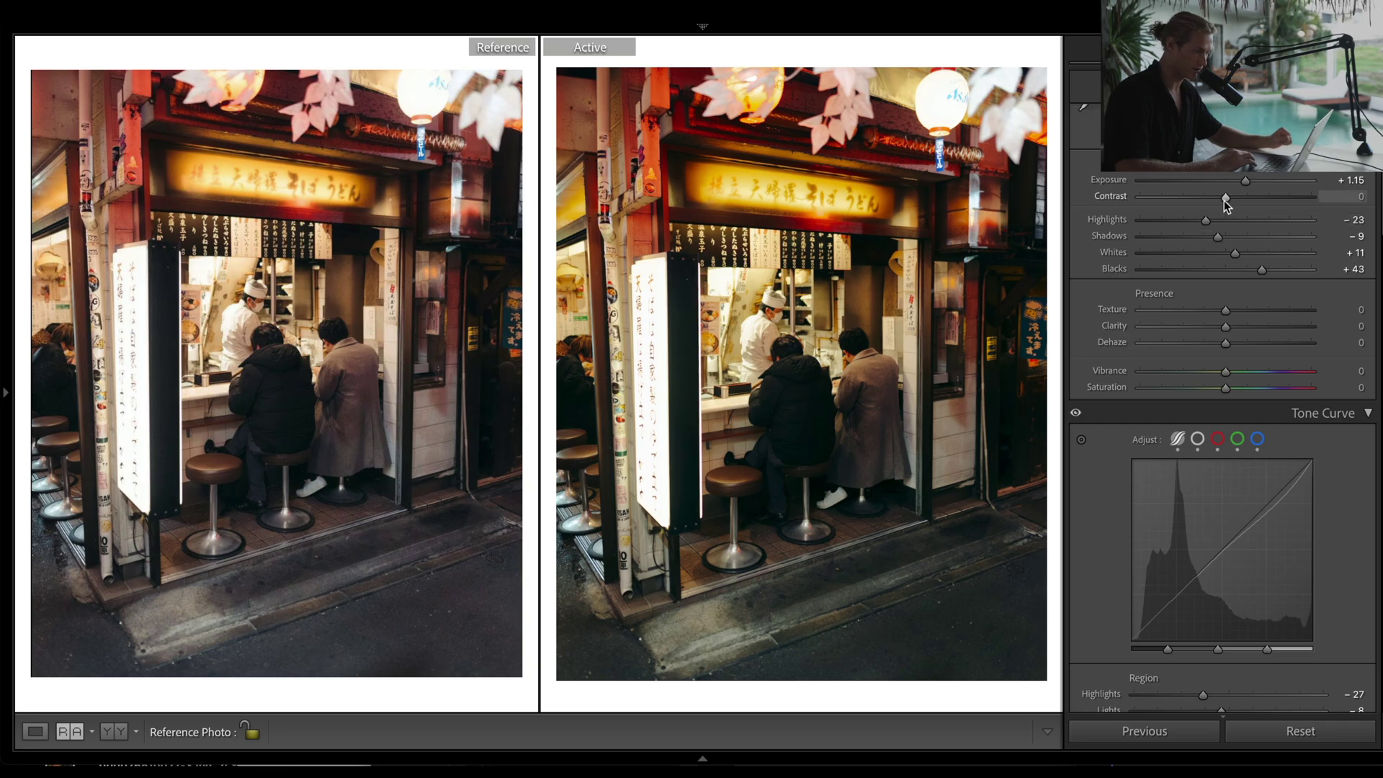
{"action": "left_click_drag", "start_coordinate": [1224, 197], "coordinate": [1220, 195]}
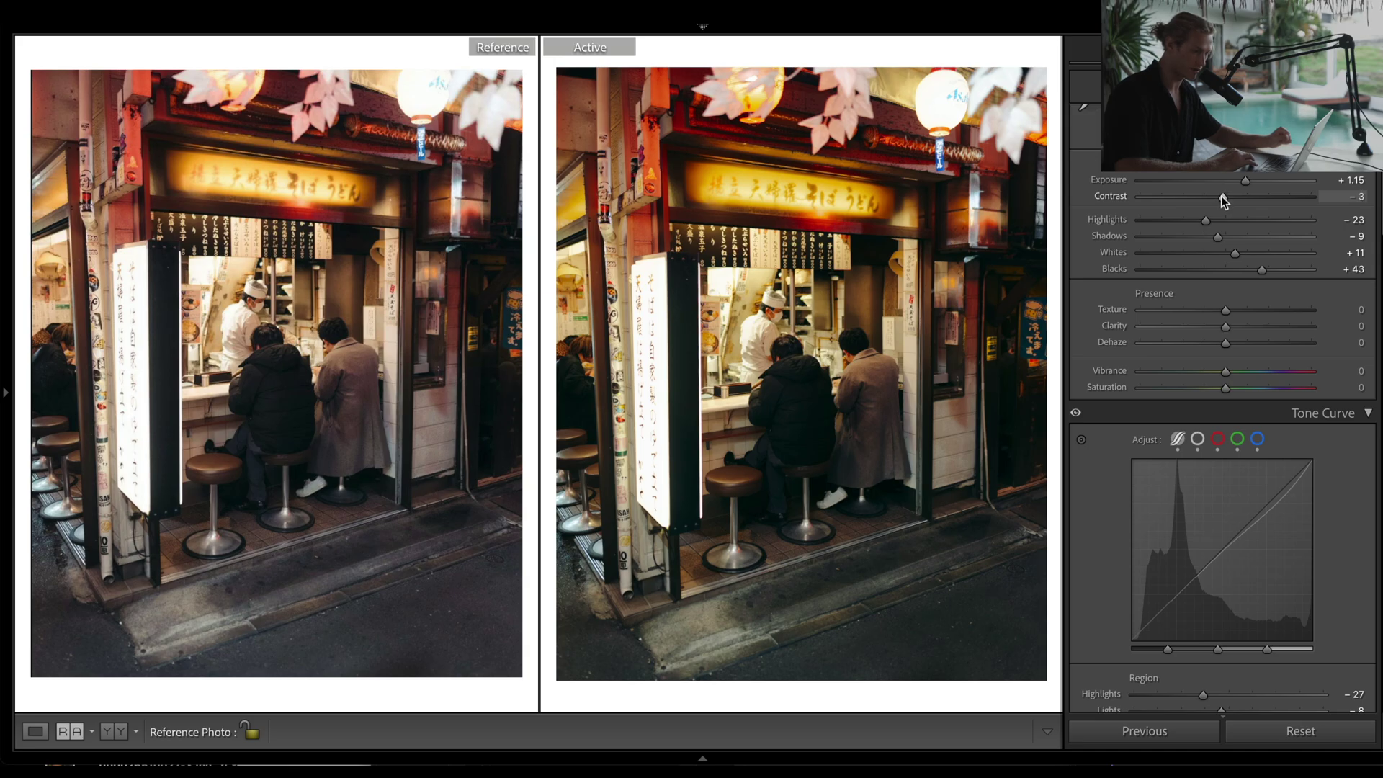
{"action": "left_click_drag", "start_coordinate": [1223, 195], "coordinate": [1219, 196]}
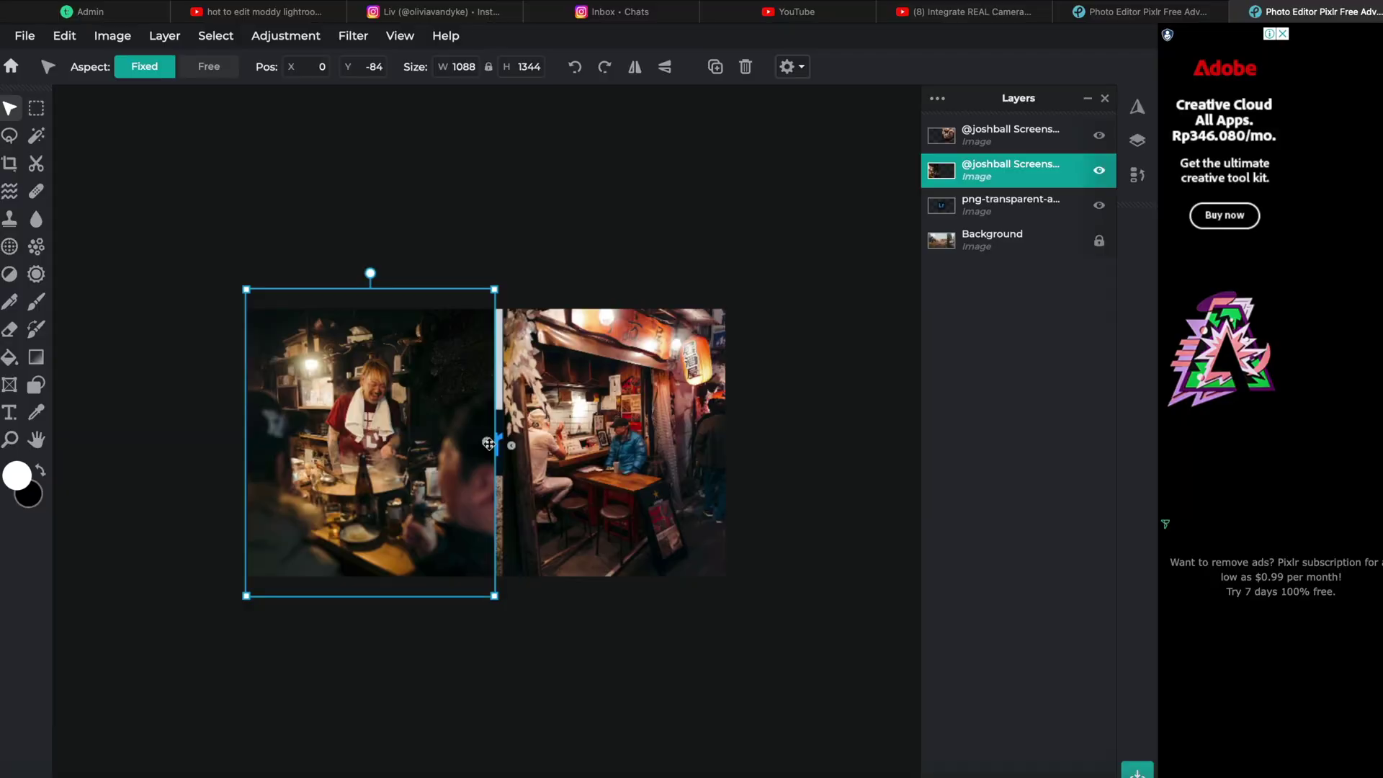
Step: Move the left photo into place and drag the Lightroom logo layer to the top of the stack
{"action": "left_click_drag", "start_coordinate": [310, 403], "coordinate": [312, 423]}
{"action": "left_click_drag", "start_coordinate": [1003, 210], "coordinate": [1008, 131]}
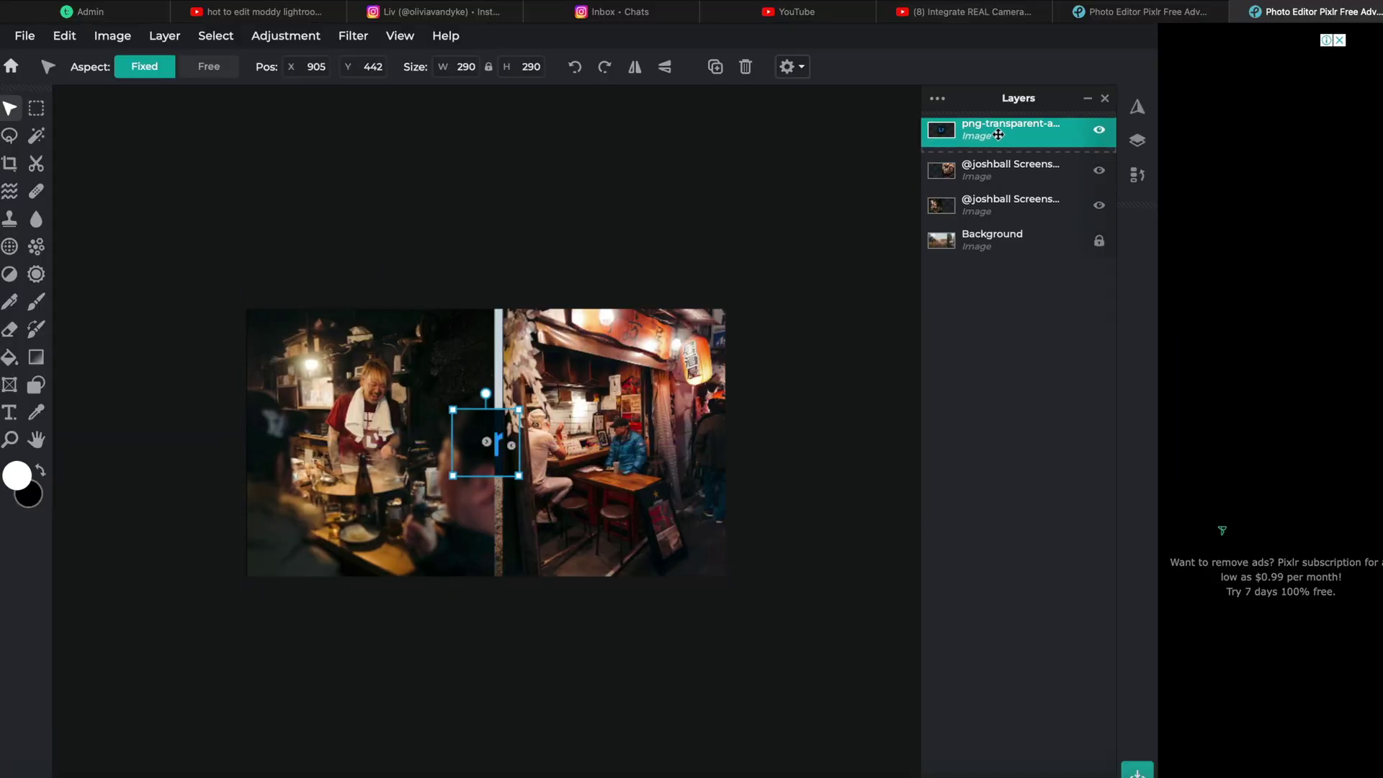
{"action": "left_click", "coordinate": [1008, 170]}
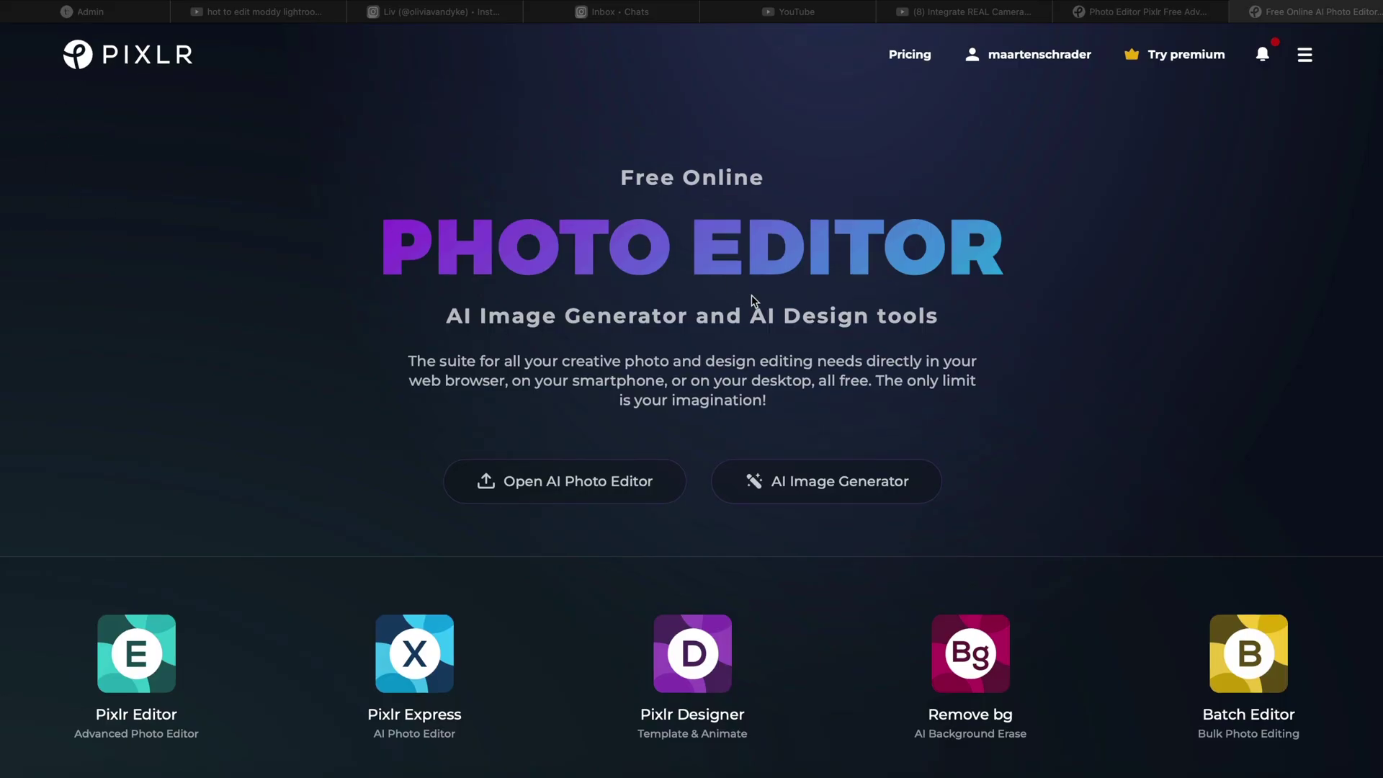
Step: Launch Pixlr Editor from the Pixlr home page and start opening an image from disk
{"action": "scroll", "coordinate": [751, 295], "scroll_direction": "down", "scroll_amount": 3}
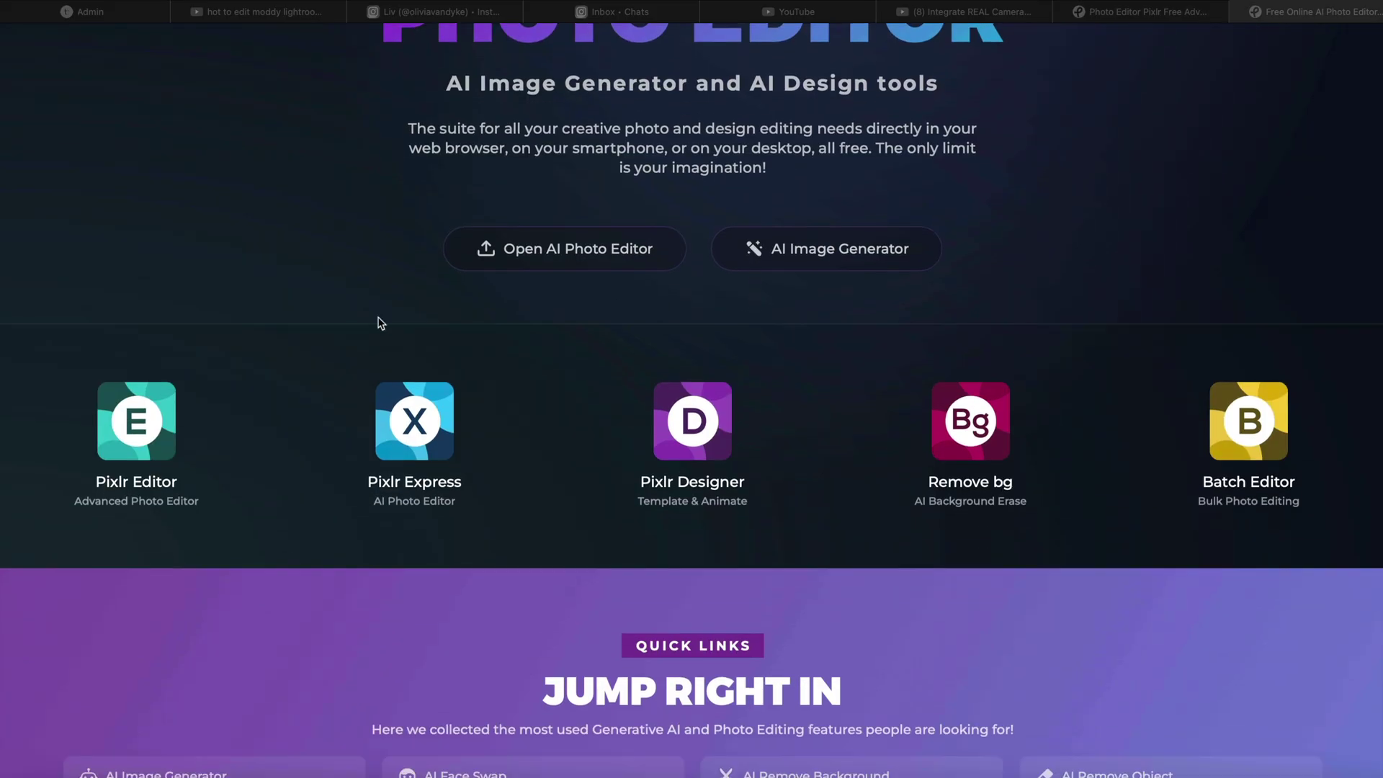
{"action": "left_click", "coordinate": [146, 434]}
{"action": "left_click", "coordinate": [146, 435]}
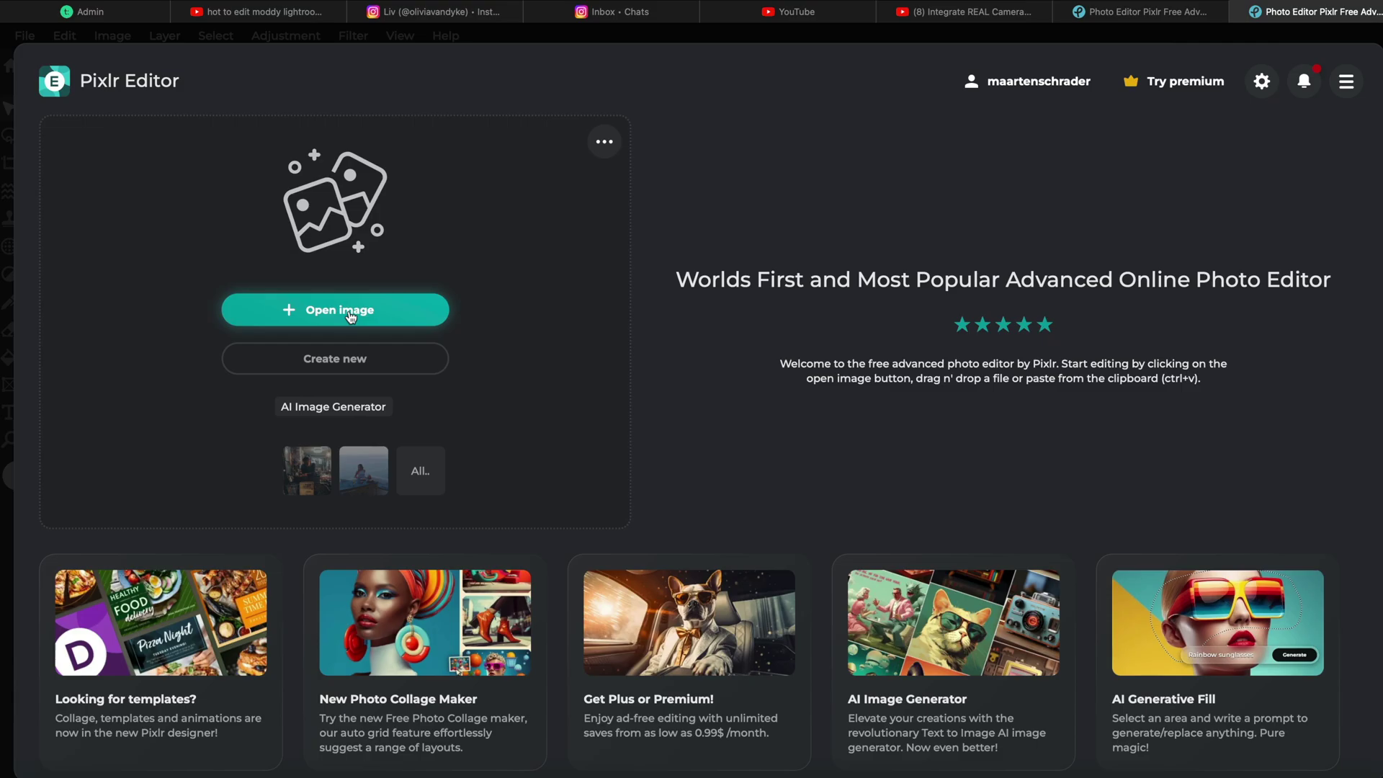
{"action": "left_click", "coordinate": [337, 308]}
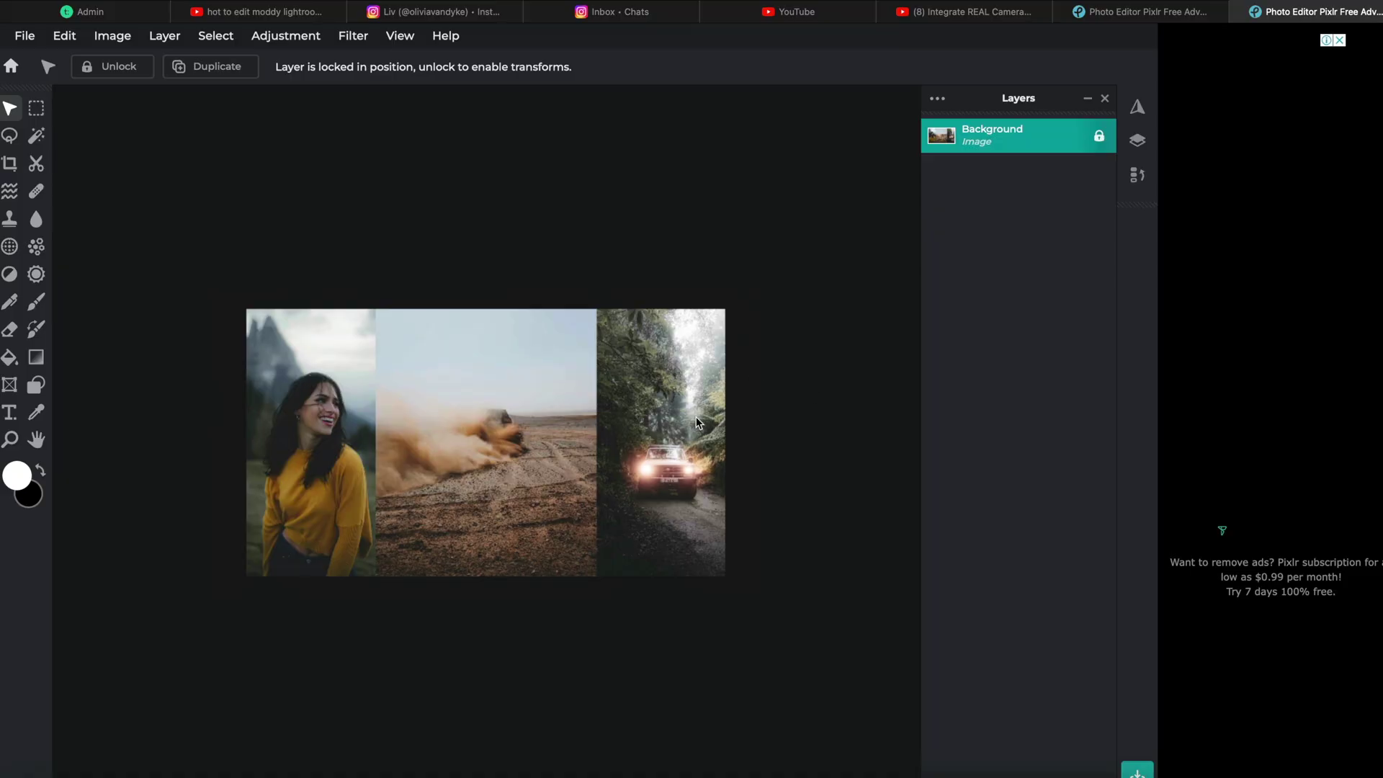
{"action": "key", "text": "super+Tab"}
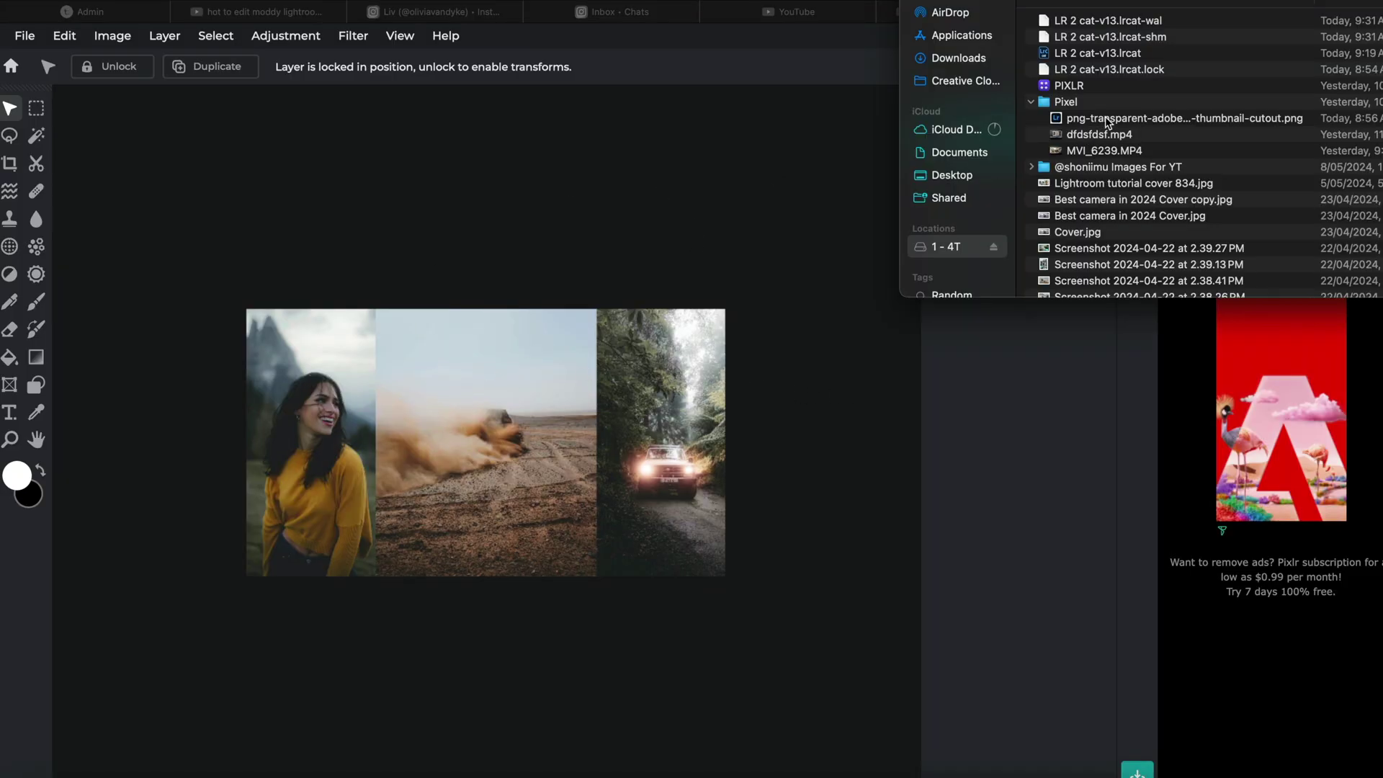
Step: Add the Lightroom logo and both eatery photos as layers, choosing Add current each time
{"action": "left_click_drag", "start_coordinate": [1106, 123], "coordinate": [504, 369]}
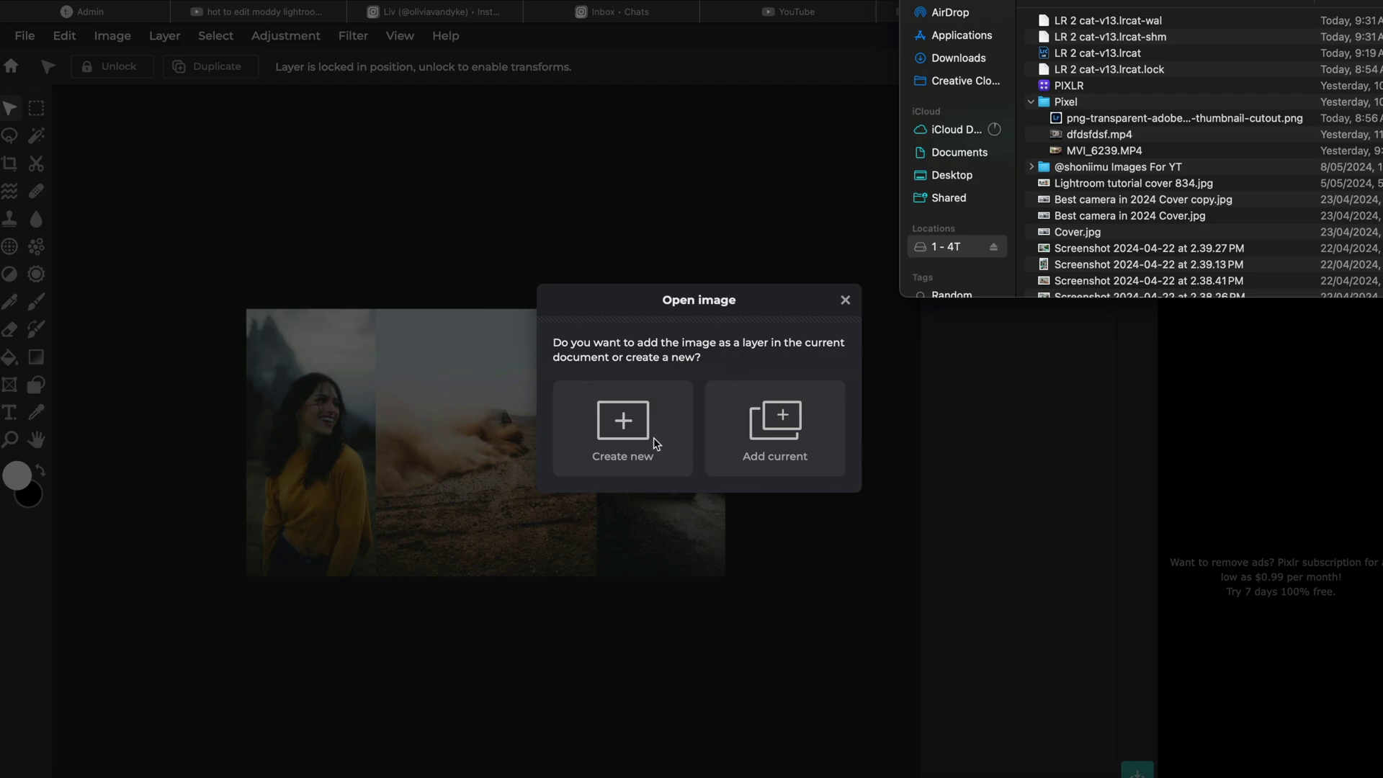
{"action": "left_click", "coordinate": [798, 417]}
{"action": "key", "text": "super+Tab"}
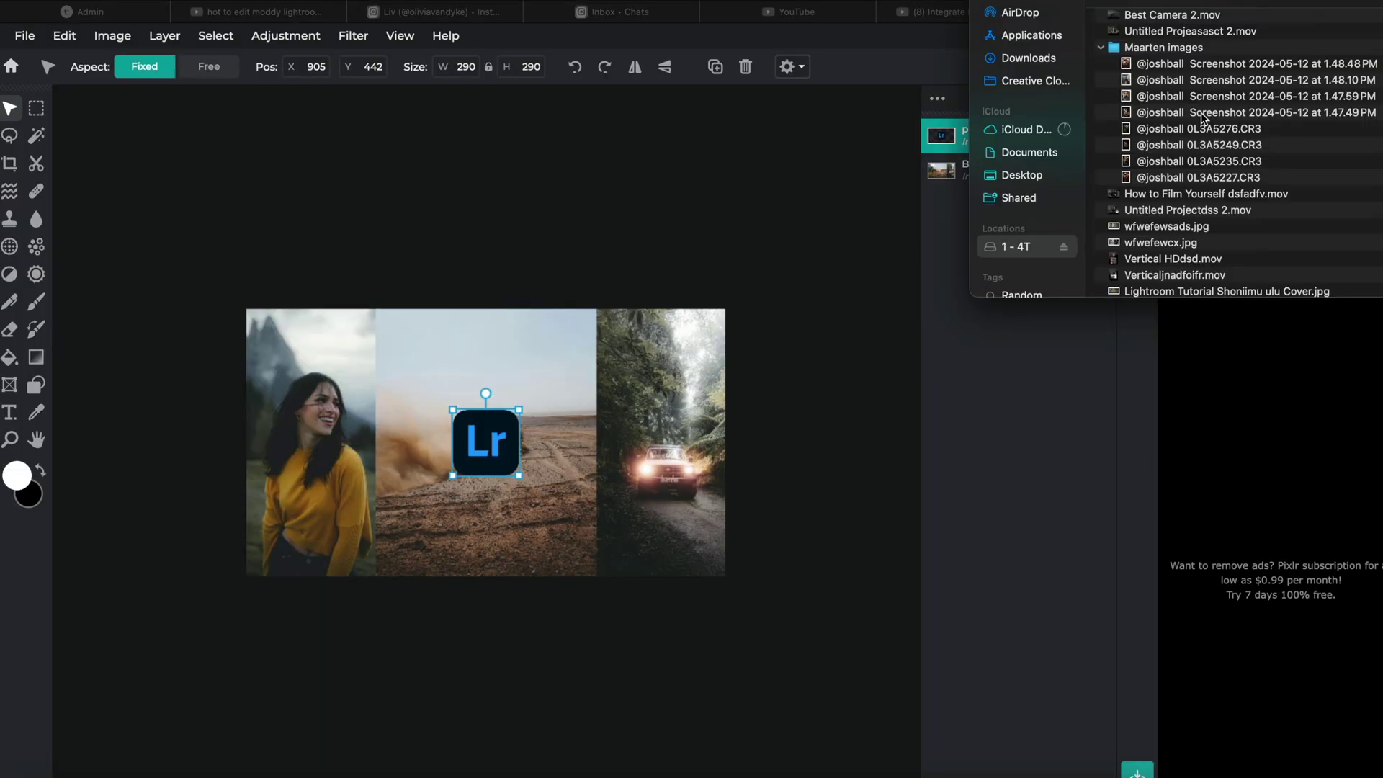
{"action": "left_click_drag", "start_coordinate": [1257, 113], "coordinate": [504, 375]}
{"action": "left_click", "coordinate": [777, 429]}
{"action": "key", "text": "super+Tab"}
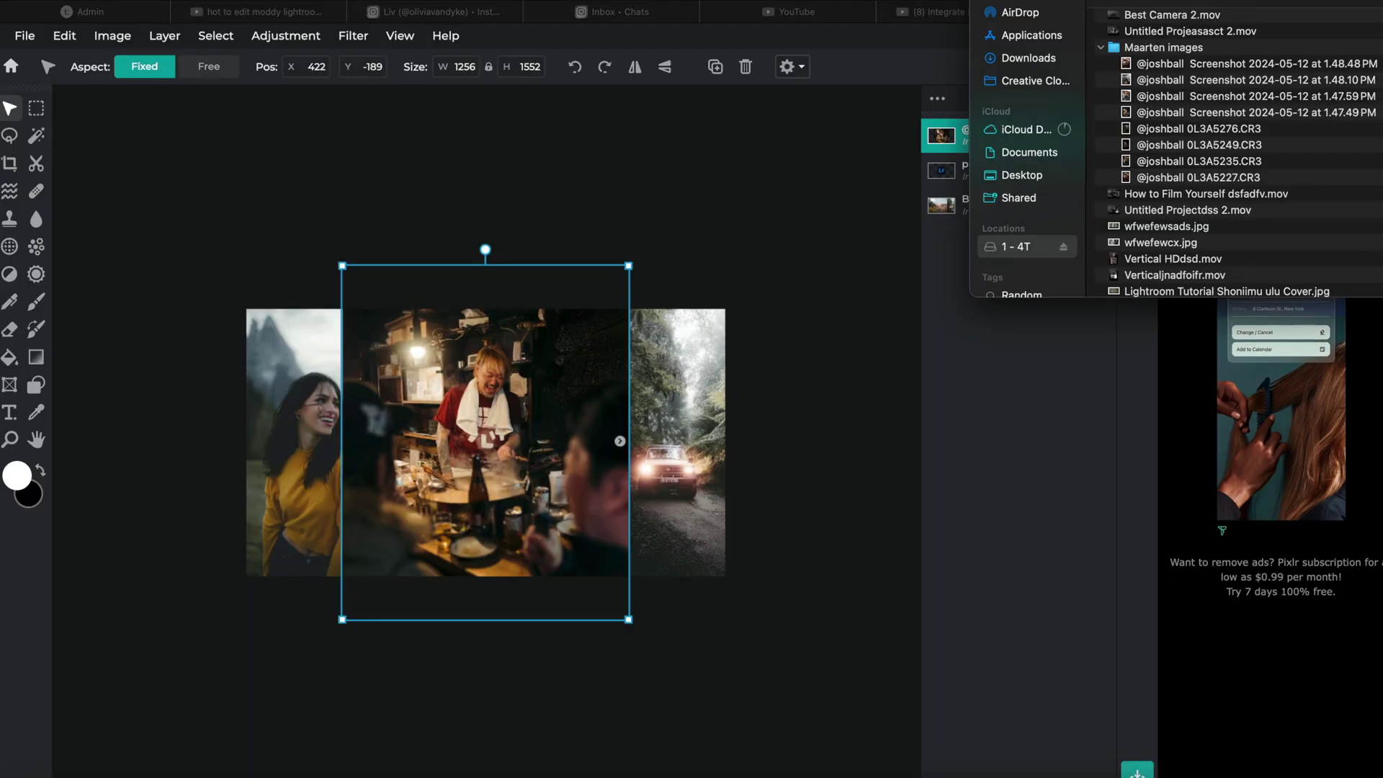
{"action": "left_click_drag", "start_coordinate": [1222, 70], "coordinate": [775, 431]}
{"action": "left_click", "coordinate": [775, 430]}
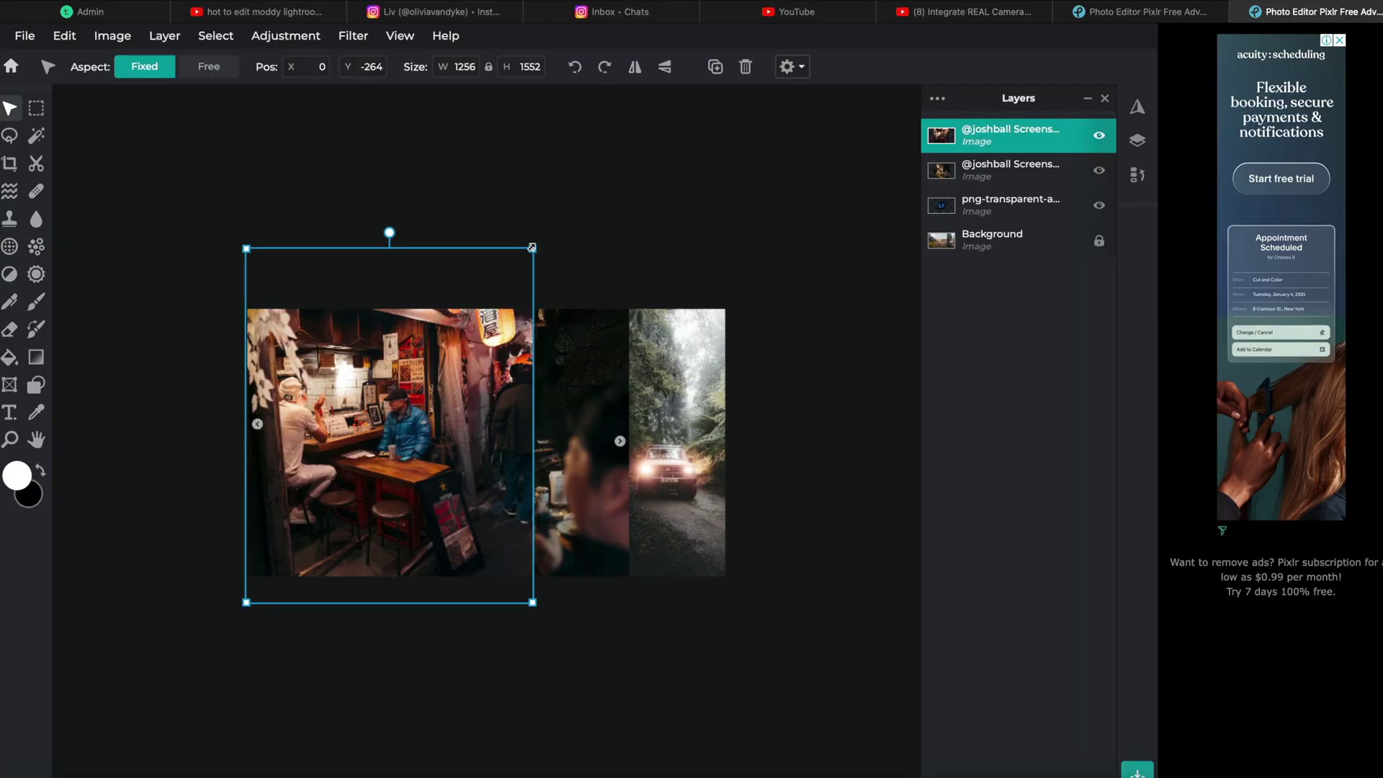
Step: Shrink the top photo to the canvas height and arrange the two photos side by side
{"action": "left_click_drag", "start_coordinate": [531, 247], "coordinate": [484, 355]}
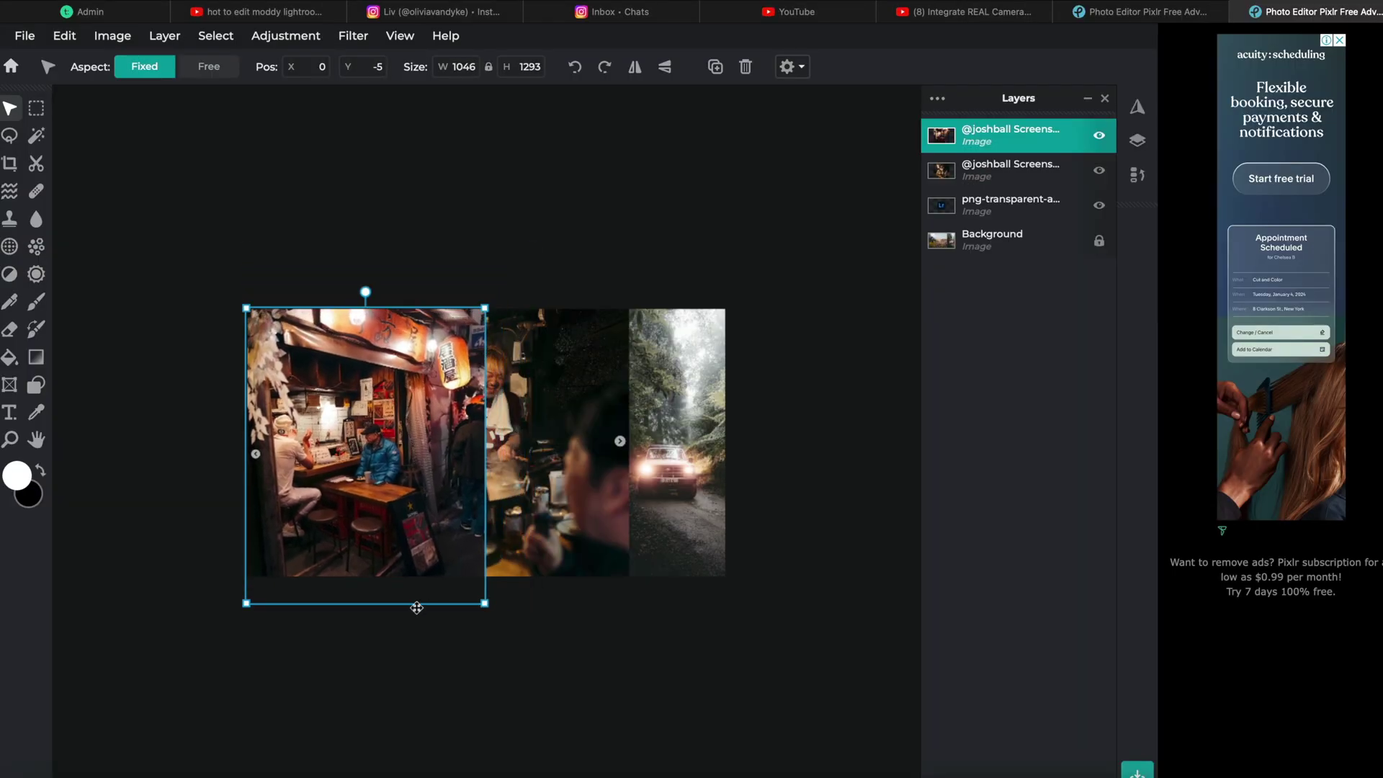
{"action": "left_click_drag", "start_coordinate": [486, 606], "coordinate": [469, 584]}
{"action": "left_click_drag", "start_coordinate": [547, 432], "coordinate": [475, 259]}
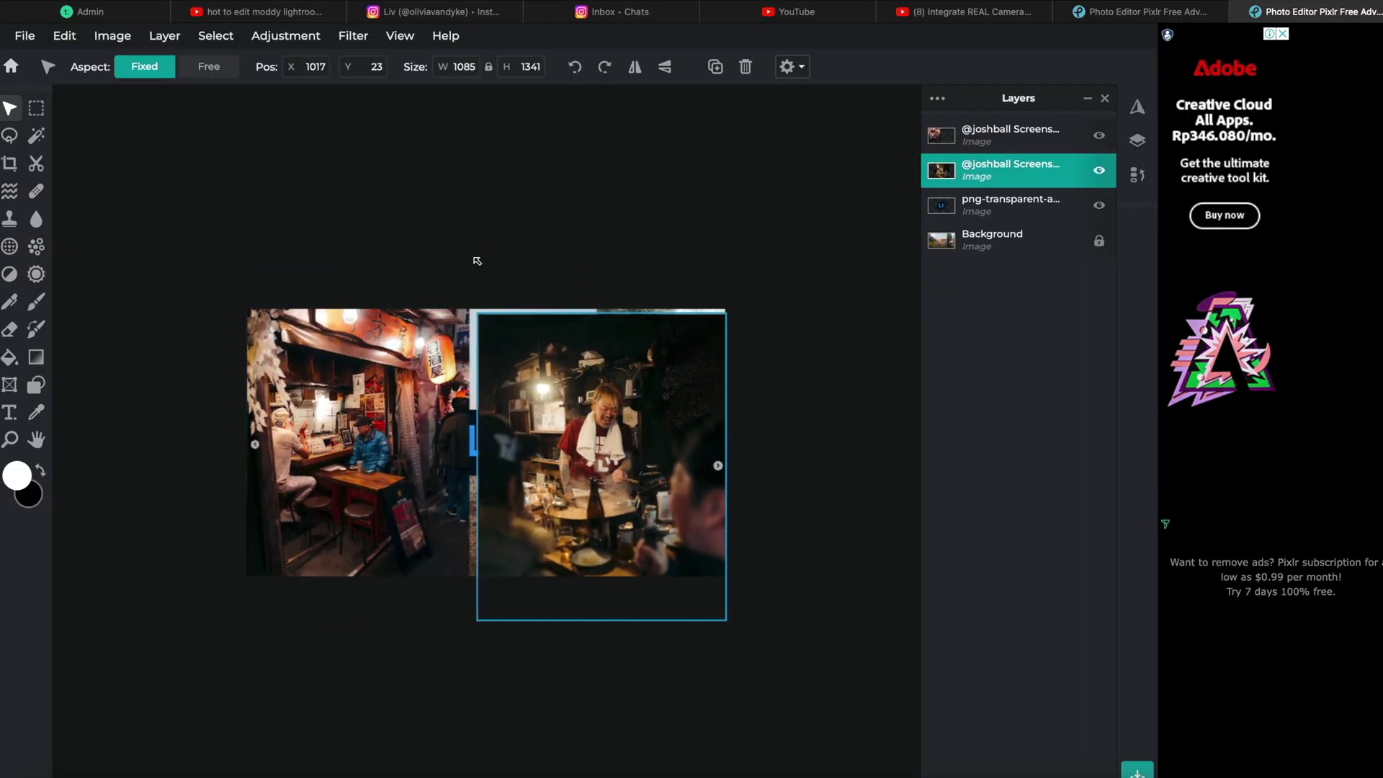
{"action": "left_click", "coordinate": [360, 432]}
{"action": "left_click_drag", "start_coordinate": [445, 370], "coordinate": [702, 370]}
{"action": "left_click_drag", "start_coordinate": [403, 432], "coordinate": [417, 442]}
Step: Move the logo layer above both photos and flatten everything into the Background layer
{"action": "left_click_drag", "start_coordinate": [1008, 205], "coordinate": [1000, 136]}
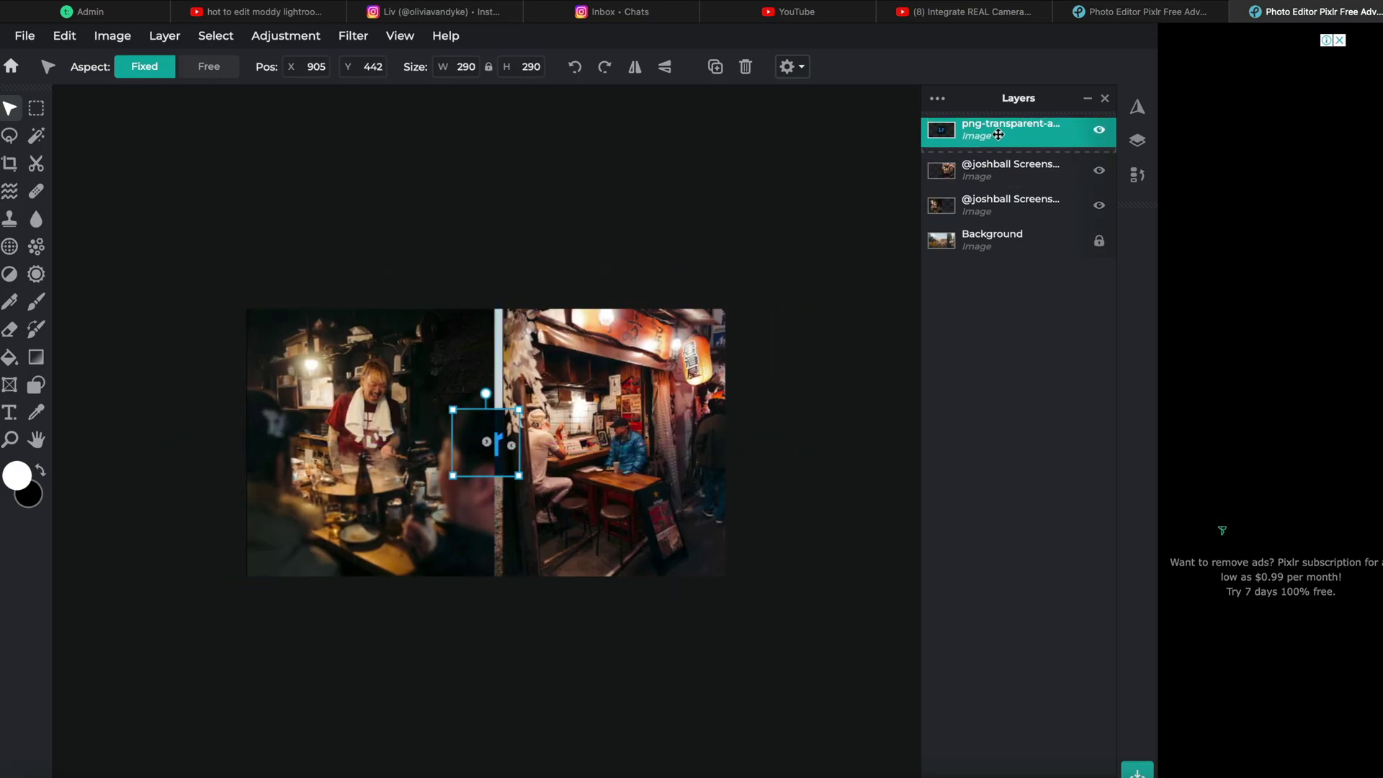
{"action": "left_click", "coordinate": [1008, 170]}
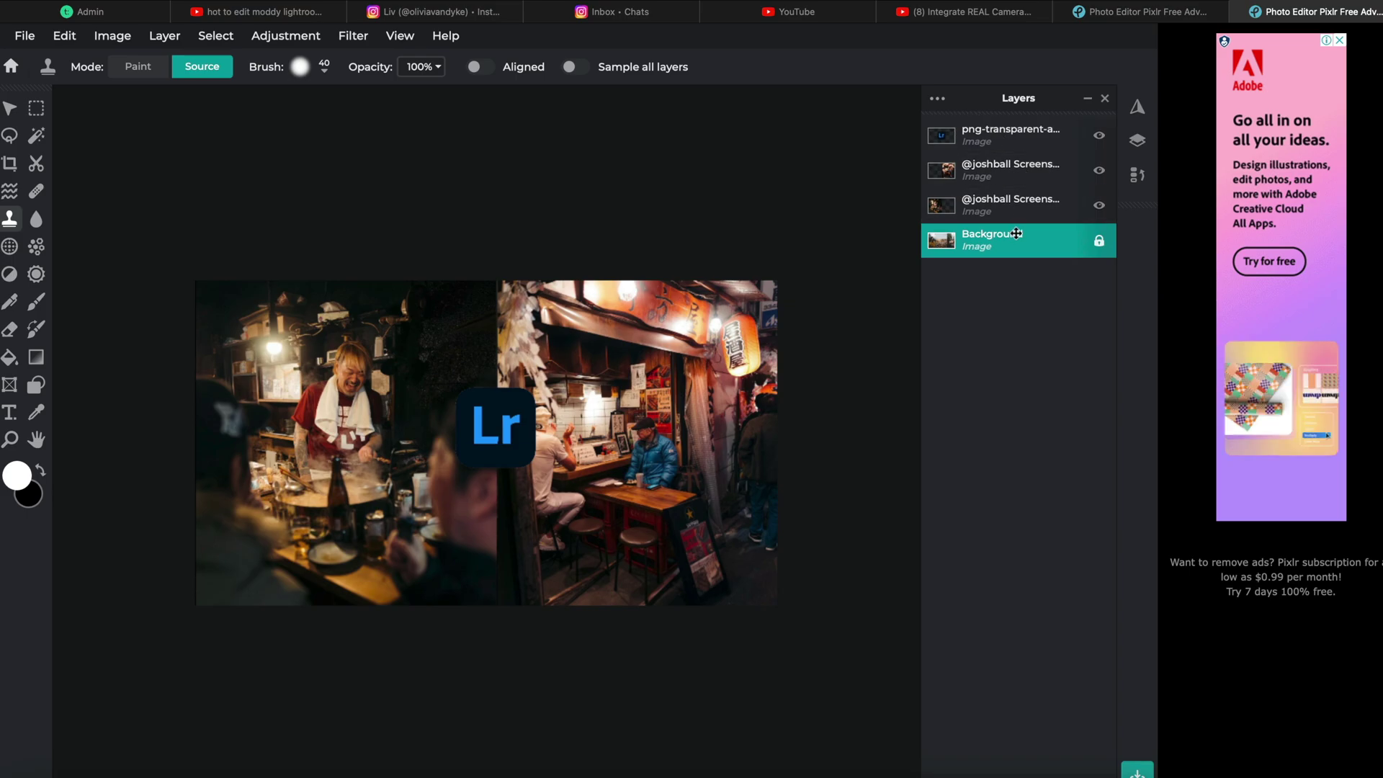
{"action": "left_click", "coordinate": [937, 99]}
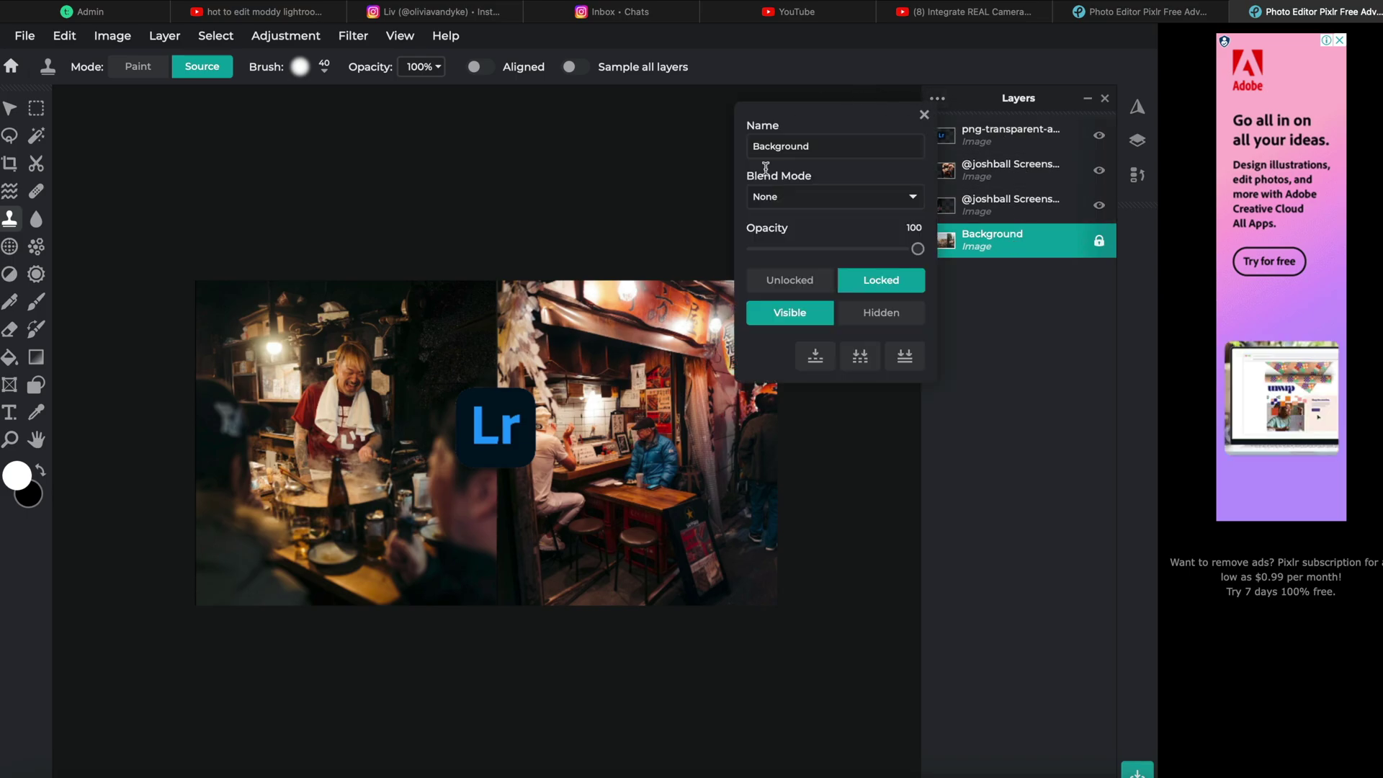
{"action": "left_click", "coordinate": [905, 357]}
Step: Change the brush options, switching from clone painting to spot healing
{"action": "left_click", "coordinate": [754, 372]}
{"action": "scroll", "coordinate": [754, 371], "scroll_direction": "up", "scroll_amount": 3}
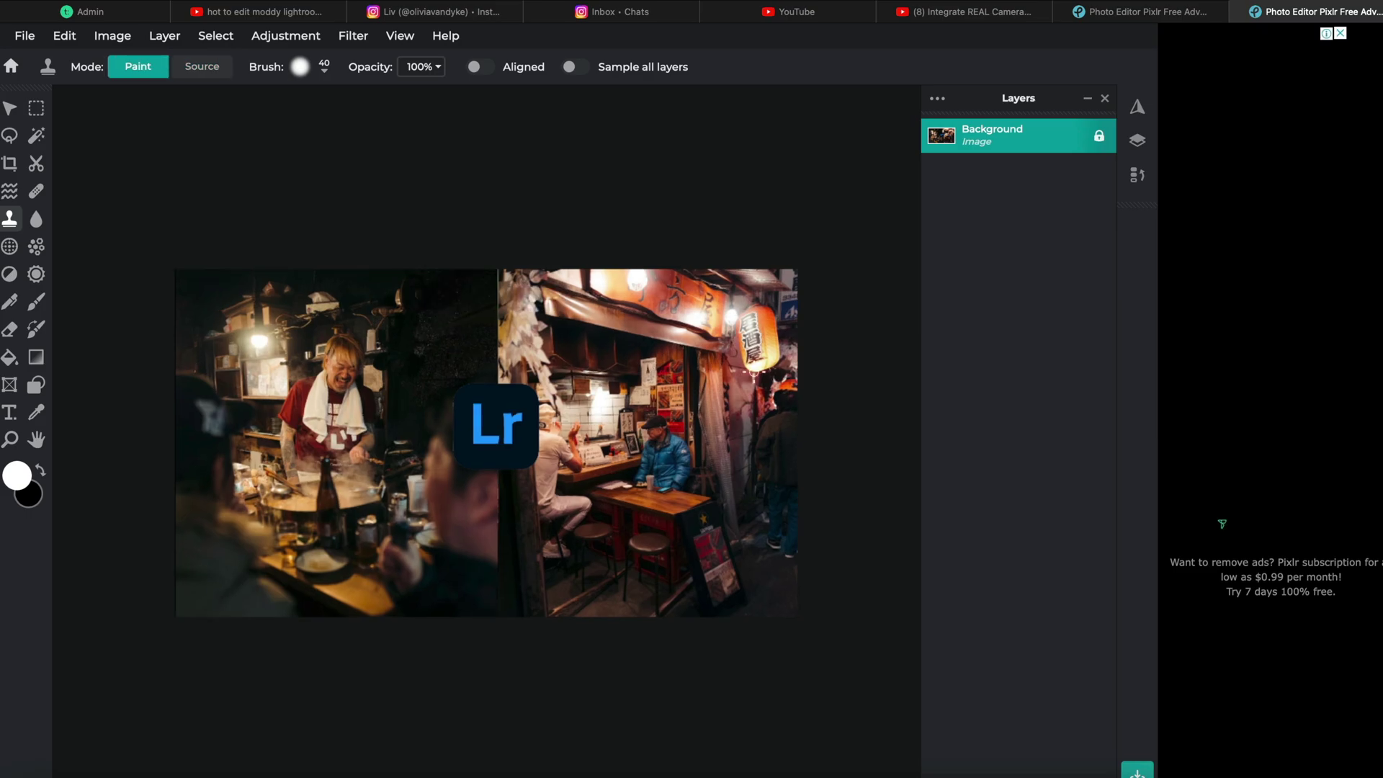
{"action": "scroll", "coordinate": [754, 372], "scroll_direction": "down", "scroll_amount": 3}
{"action": "left_click", "coordinate": [50, 190]}
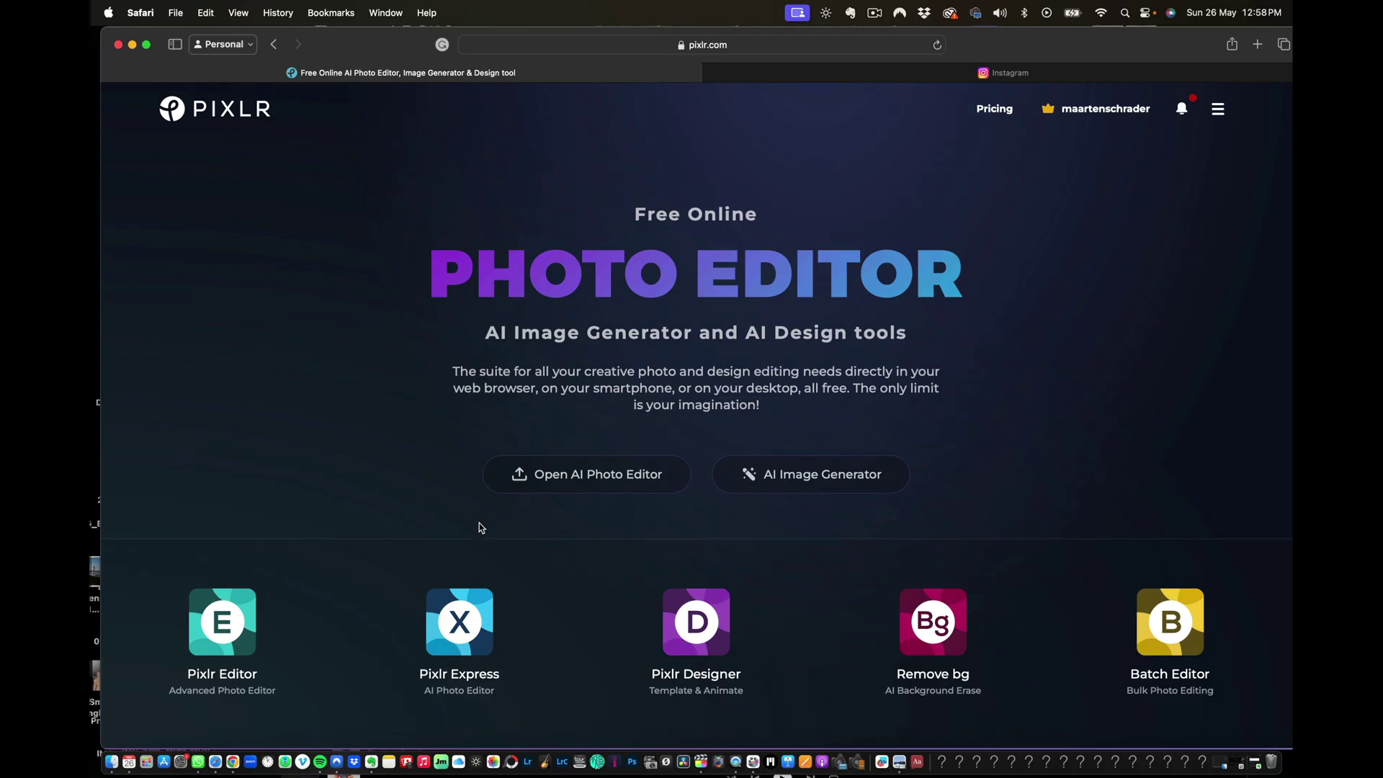
Step: Generate images from the prompt 'photography in Europe with camera'
{"action": "scroll", "coordinate": [480, 526], "scroll_direction": "down", "scroll_amount": 1}
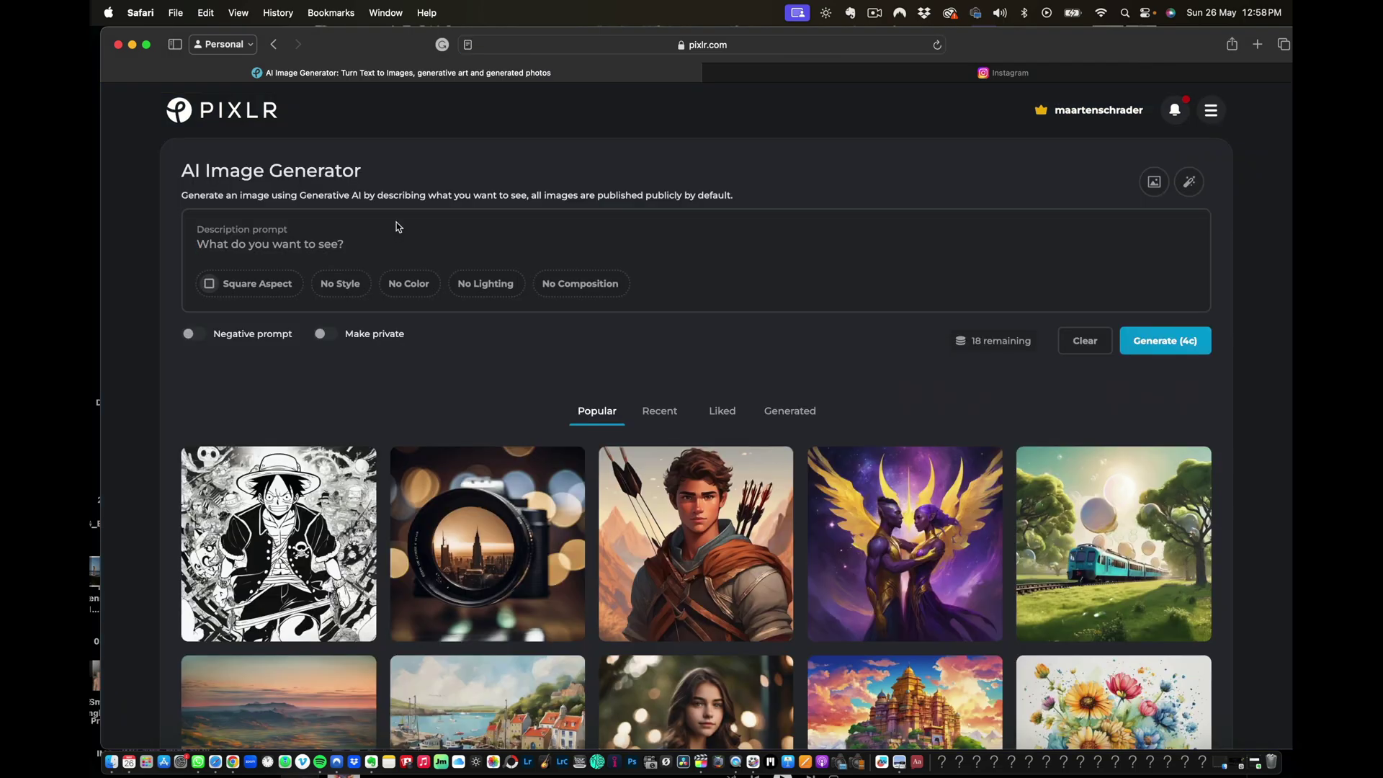
{"action": "type", "text": "photography in Europe with camera"}
{"action": "key", "text": "Return"}
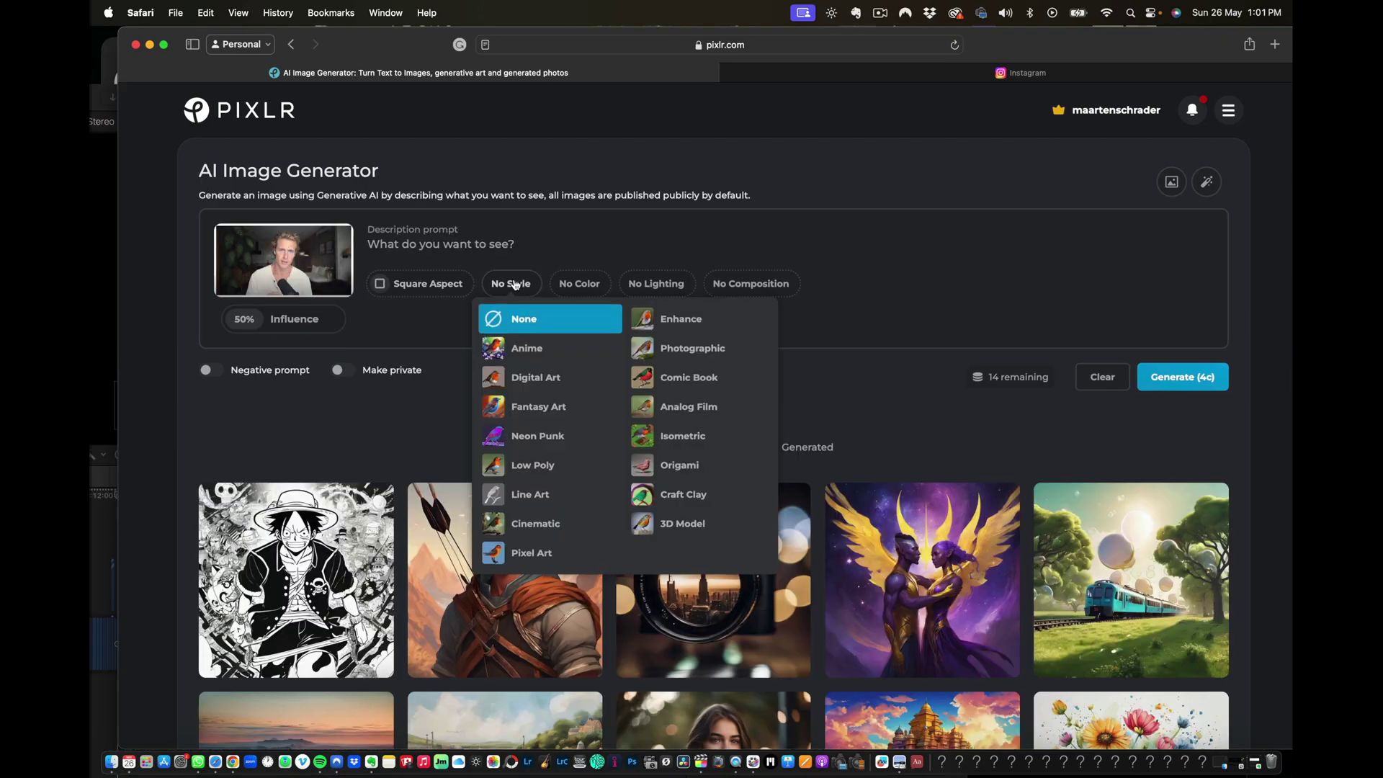
Step: Generate four new images with the prompt 'camera in hand'
{"action": "mouse_move", "coordinate": [723, 282]}
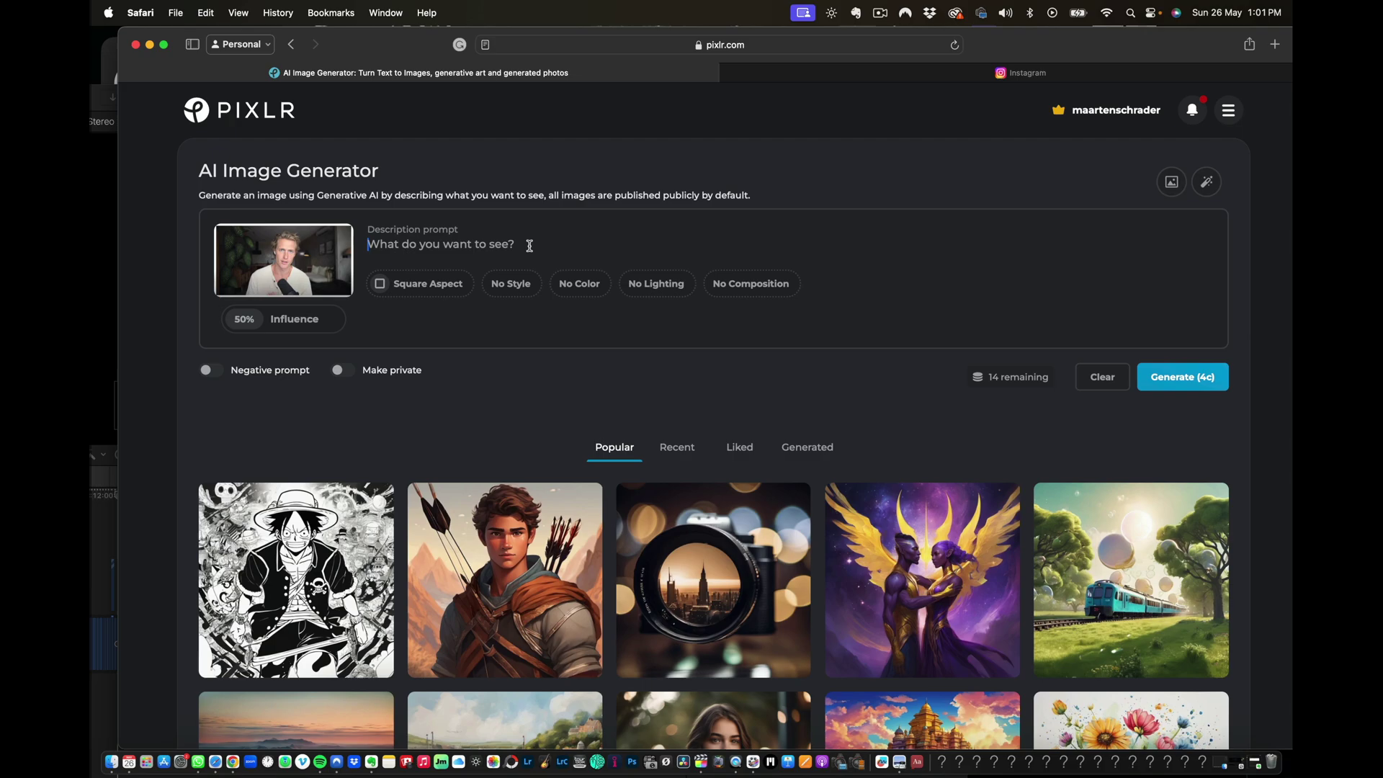
{"action": "type", "text": "camera in hand"}
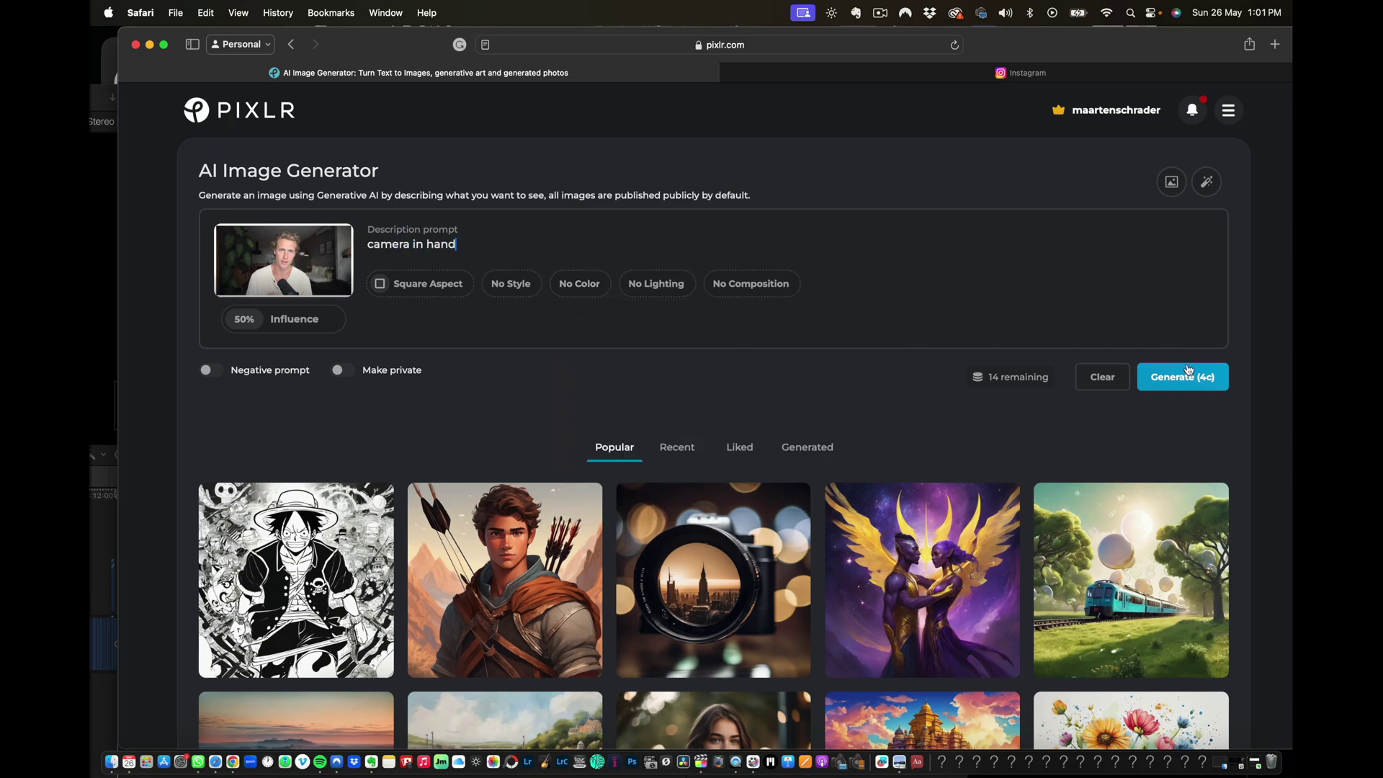
{"action": "left_click", "coordinate": [1188, 369]}
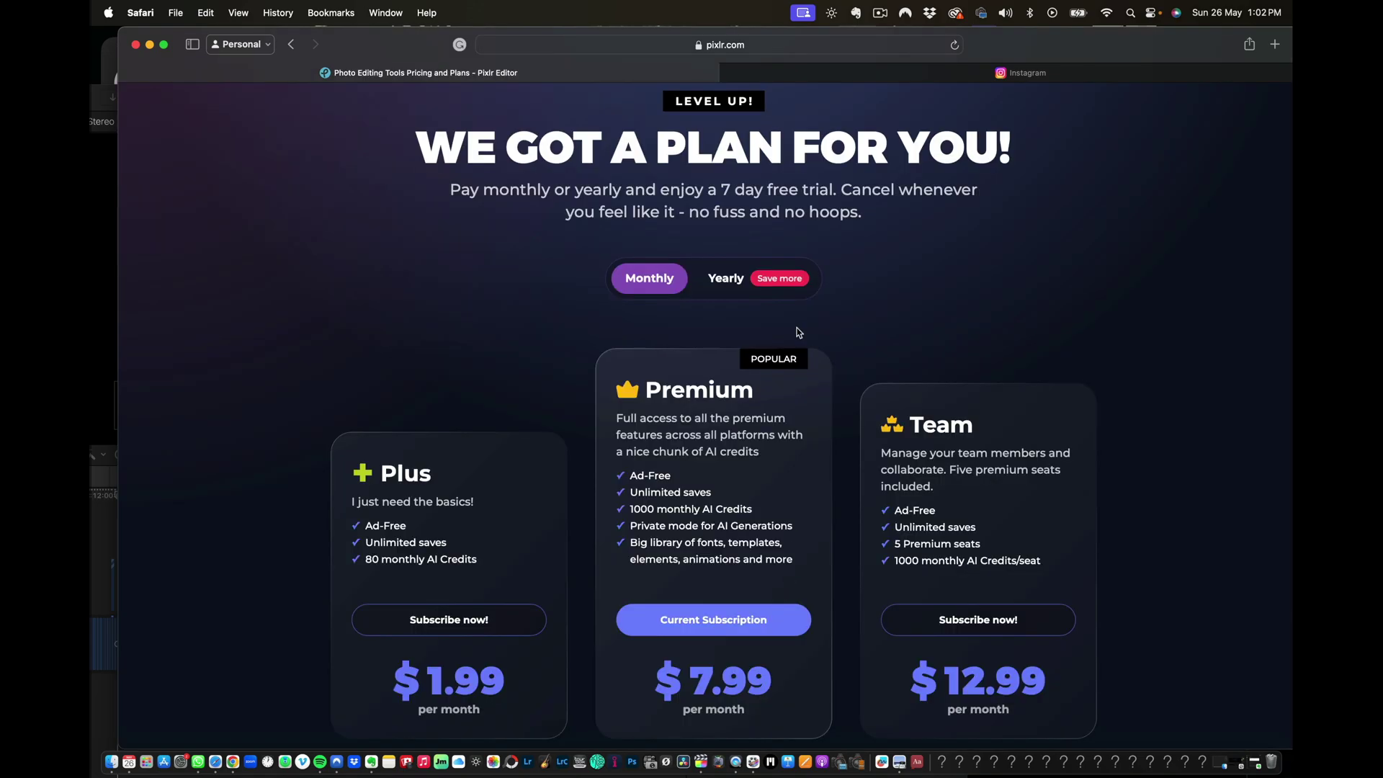
Step: Switch the plan prices to yearly billing ($0.99, $4.90, $9.91 monthly) and scroll through them
{"action": "left_click", "coordinate": [726, 278]}
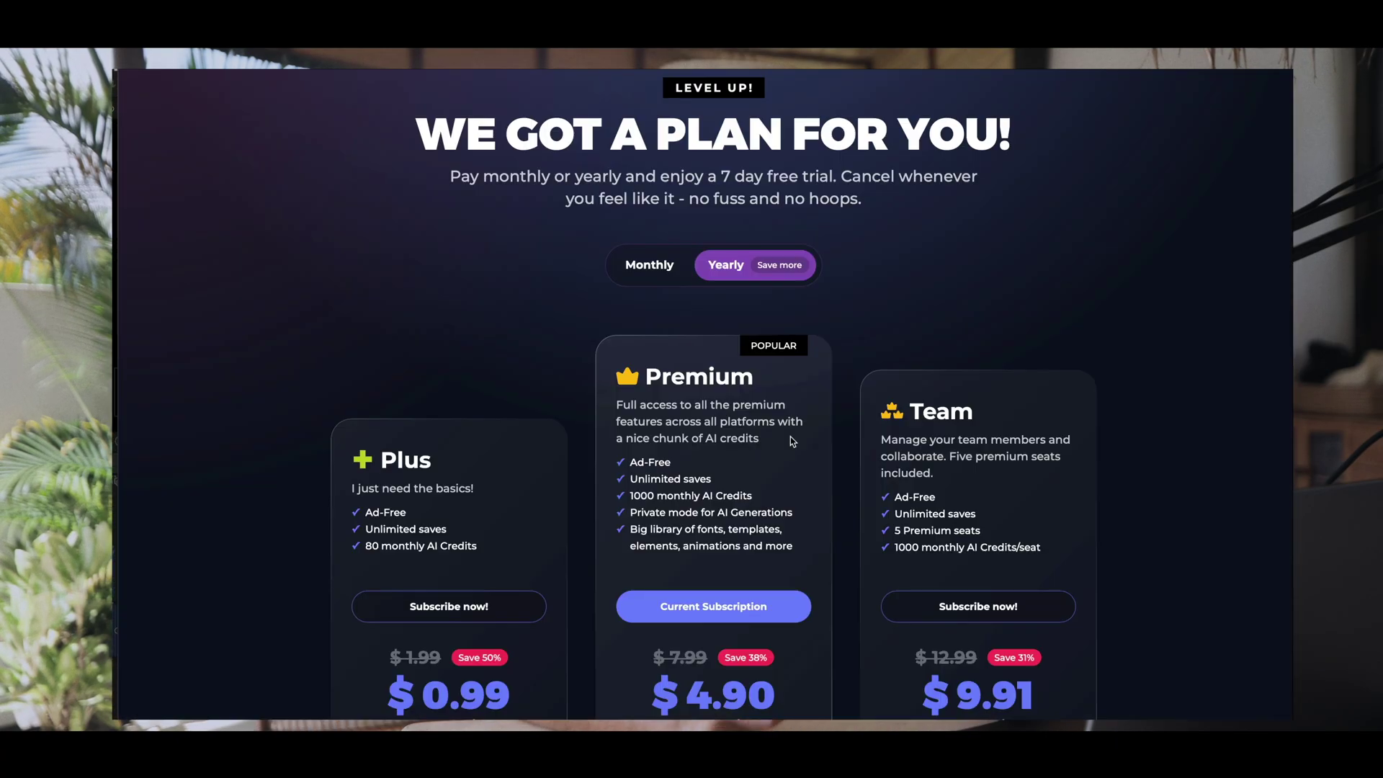
{"action": "scroll", "coordinate": [795, 437], "scroll_direction": "down", "scroll_amount": 1}
{"action": "scroll", "coordinate": [793, 431], "scroll_direction": "down", "scroll_amount": 1}
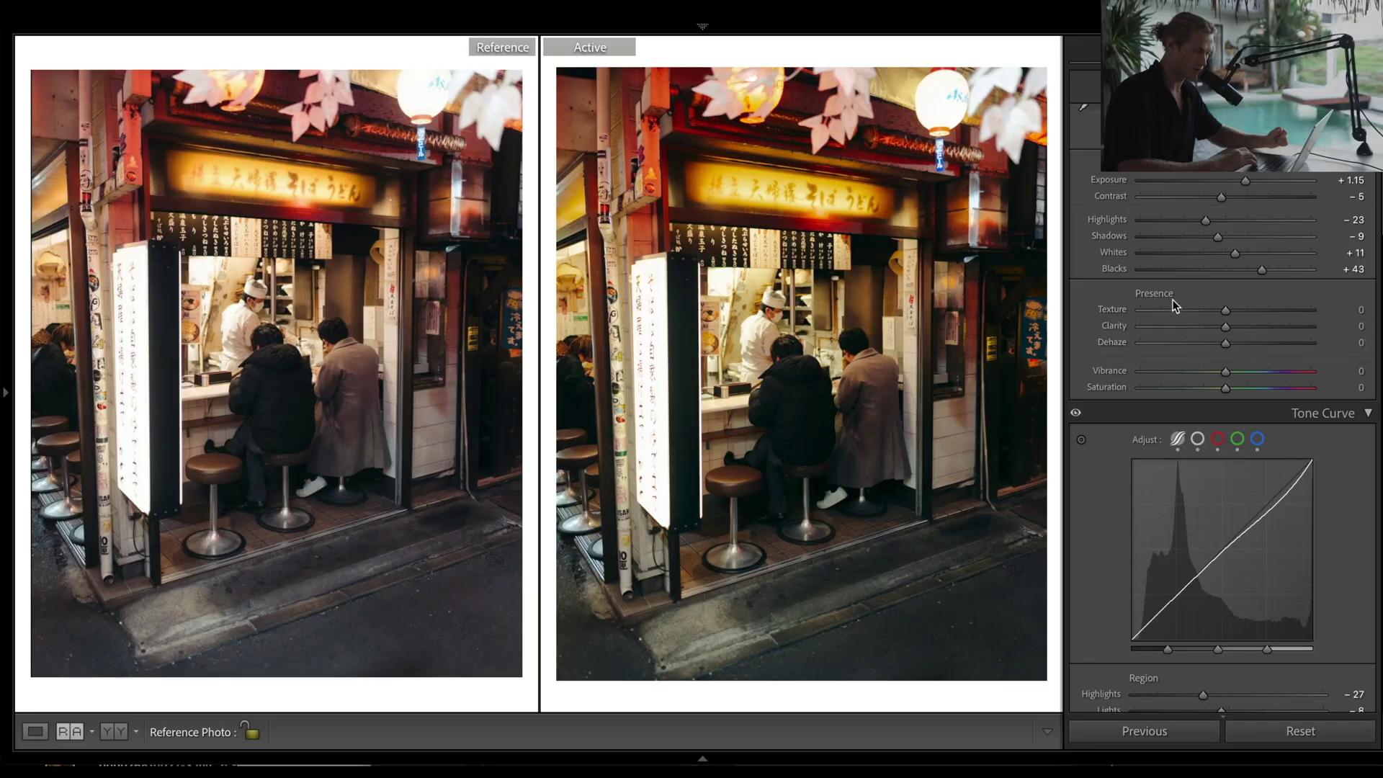
Step: Set Clarity to -10, Dehaze to -10 and Texture to -5 in Presence
{"action": "mouse_move", "coordinate": [1224, 327]}
{"action": "left_mouse_down"}
{"action": "mouse_move", "coordinate": [1206, 327]}
{"action": "mouse_move", "coordinate": [1216, 311]}
{"action": "left_mouse_up"}
{"action": "left_click_drag", "start_coordinate": [1225, 343], "coordinate": [1214, 343]}
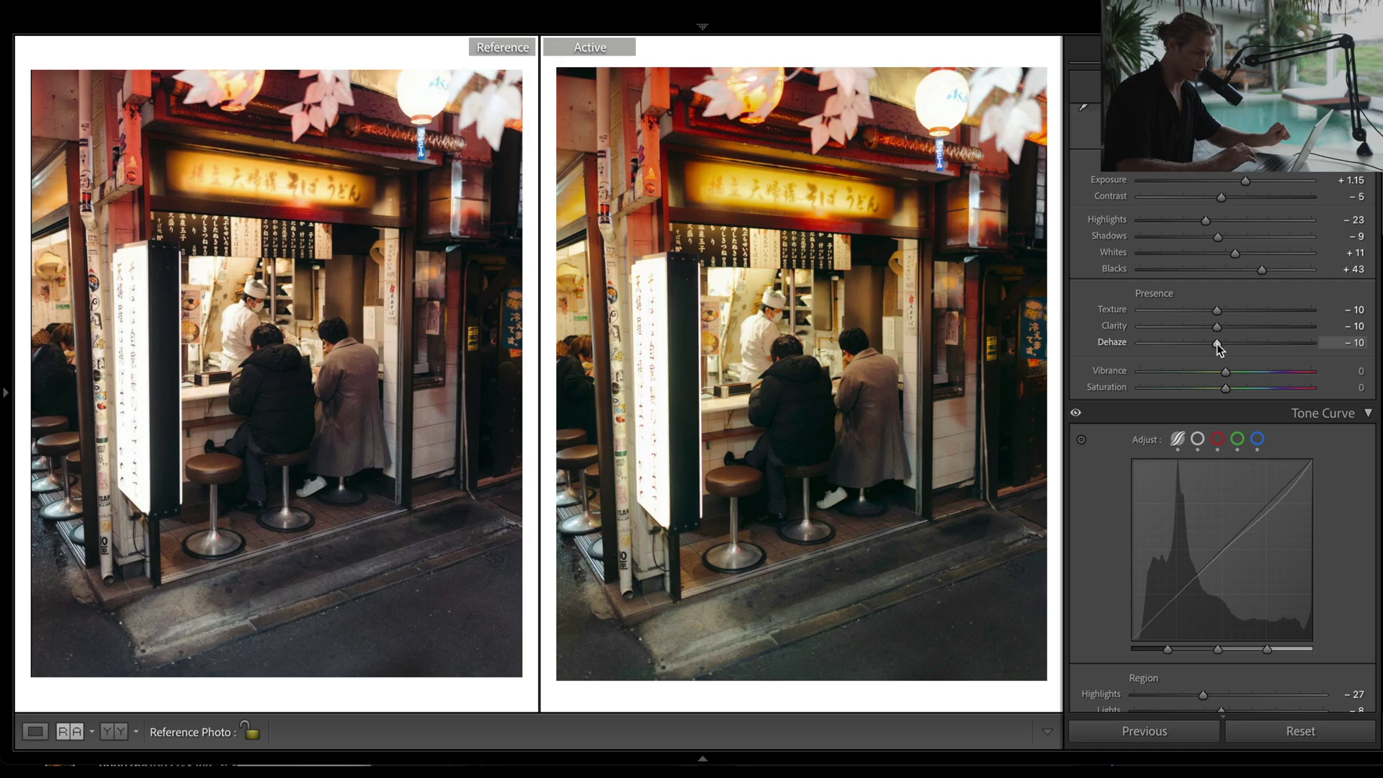
{"action": "left_click_drag", "start_coordinate": [1218, 312], "coordinate": [1224, 312]}
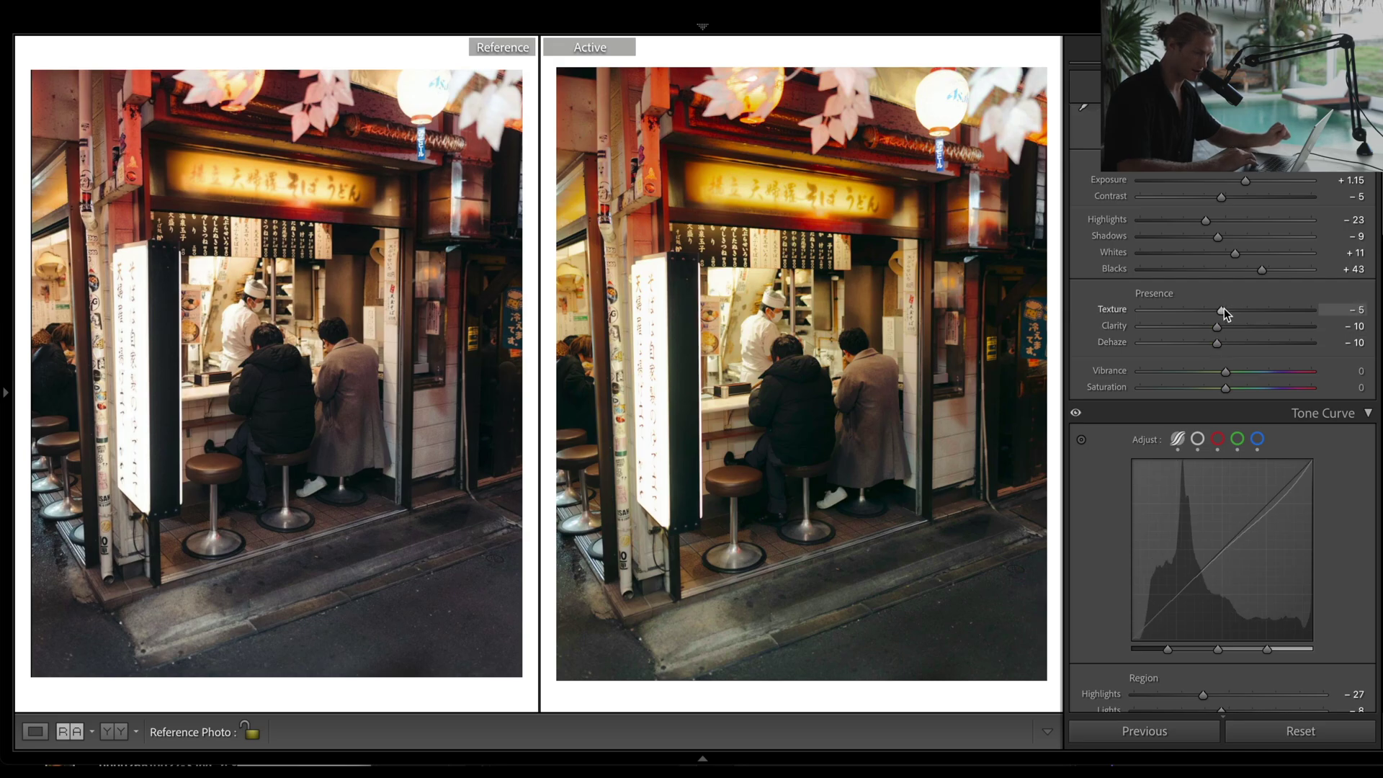
{"action": "scroll", "coordinate": [1224, 308], "scroll_direction": "down", "scroll_amount": 10}
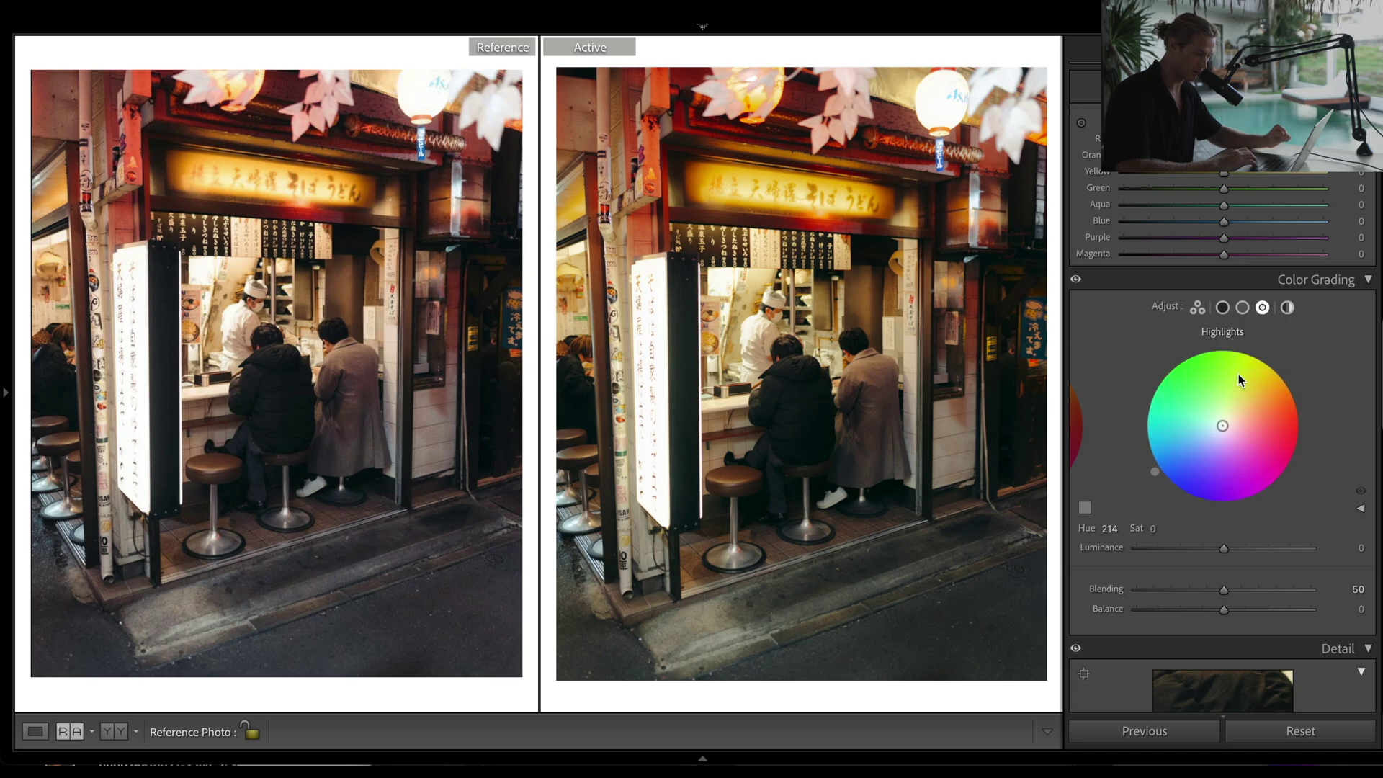
Step: Set the Color Grading highlights saturation to 7 at hue 214
{"action": "left_click", "coordinate": [1150, 529]}
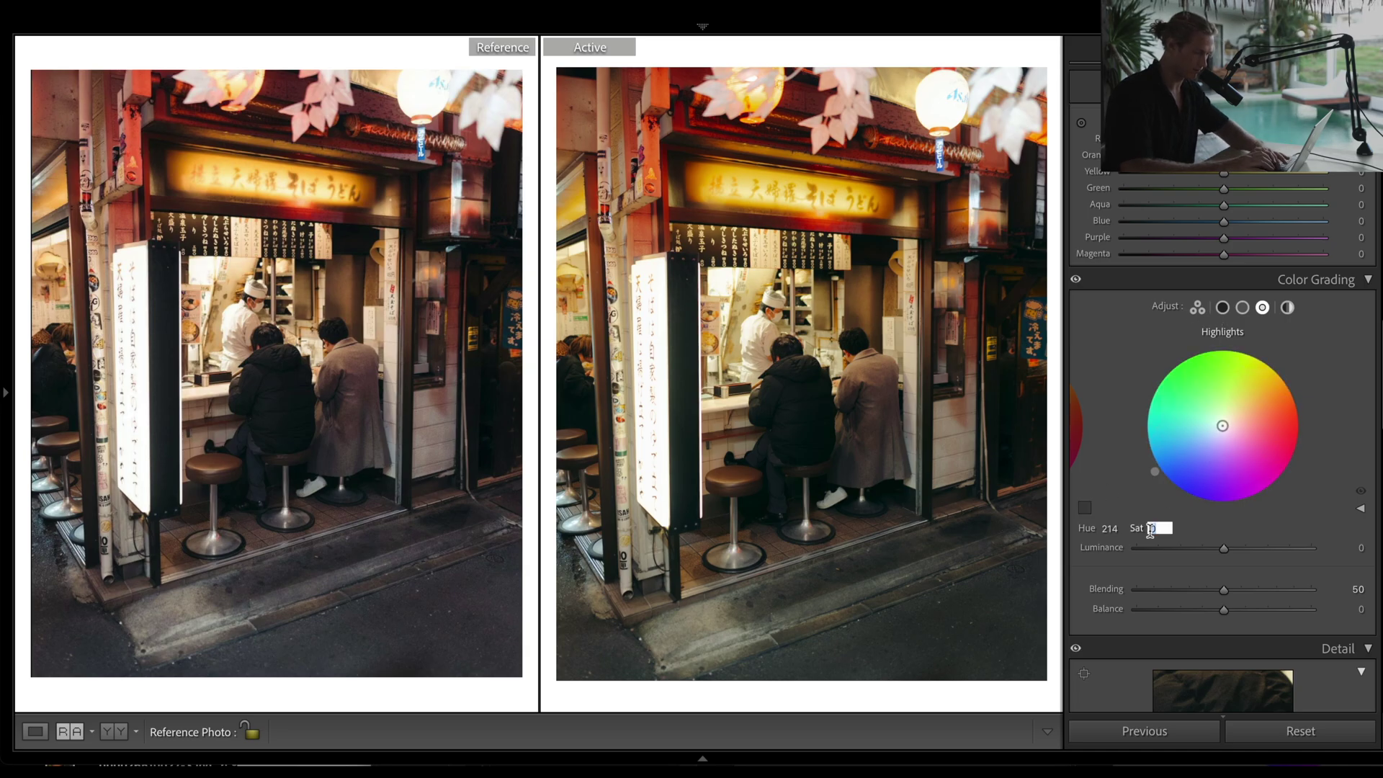
{"action": "type", "text": "7"}
{"action": "key", "text": "Return"}
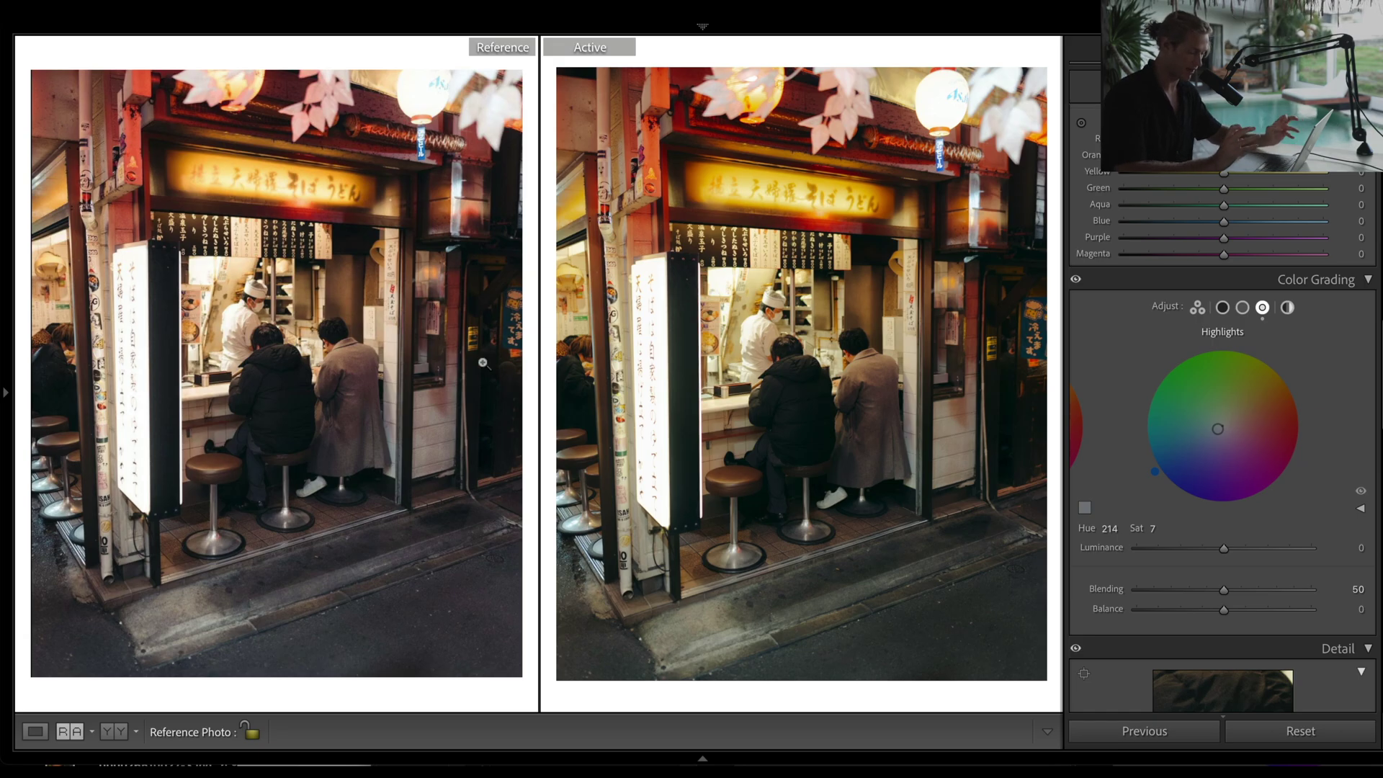
{"action": "scroll", "coordinate": [1266, 351], "scroll_direction": "down", "scroll_amount": 1}
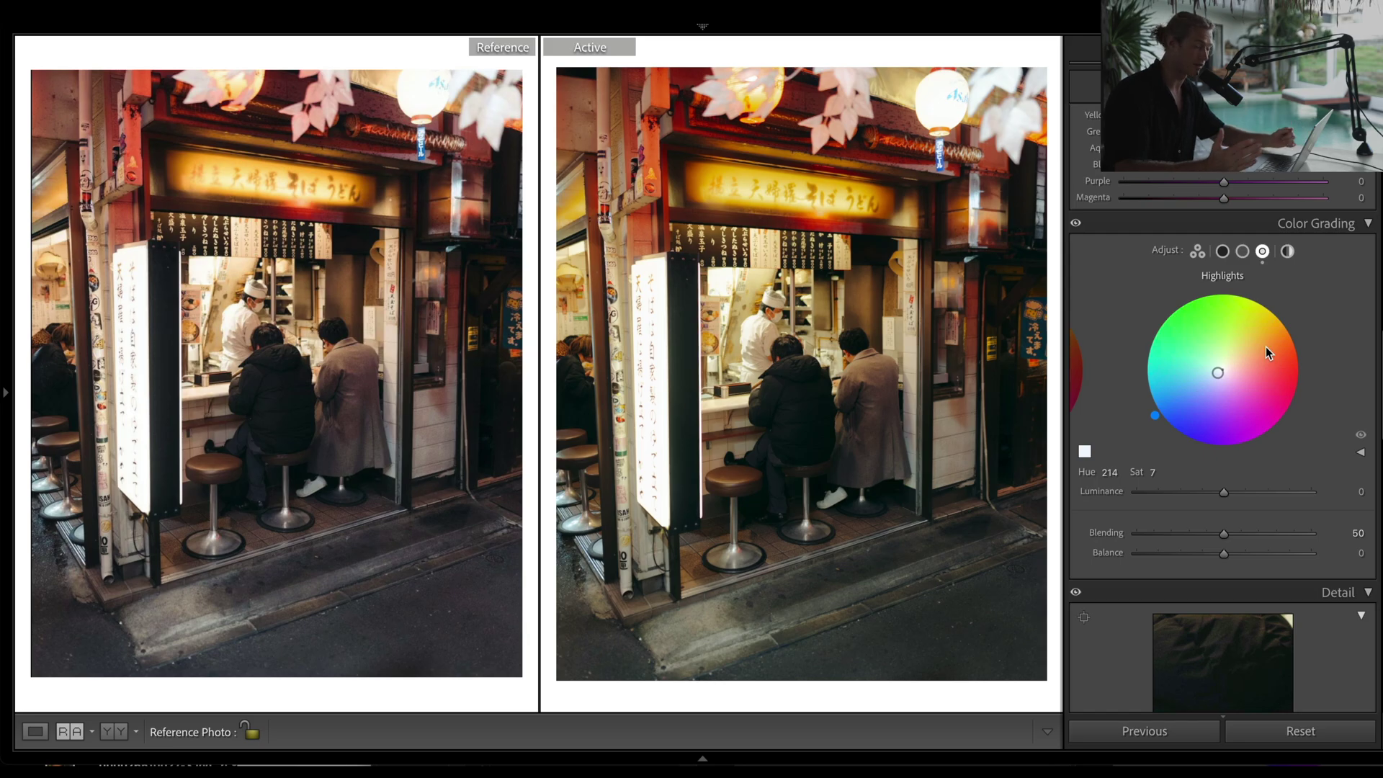
Step: Raise the Effects panel Grain Amount from 10 to 11
{"action": "scroll", "coordinate": [1265, 347], "scroll_direction": "down", "scroll_amount": 6}
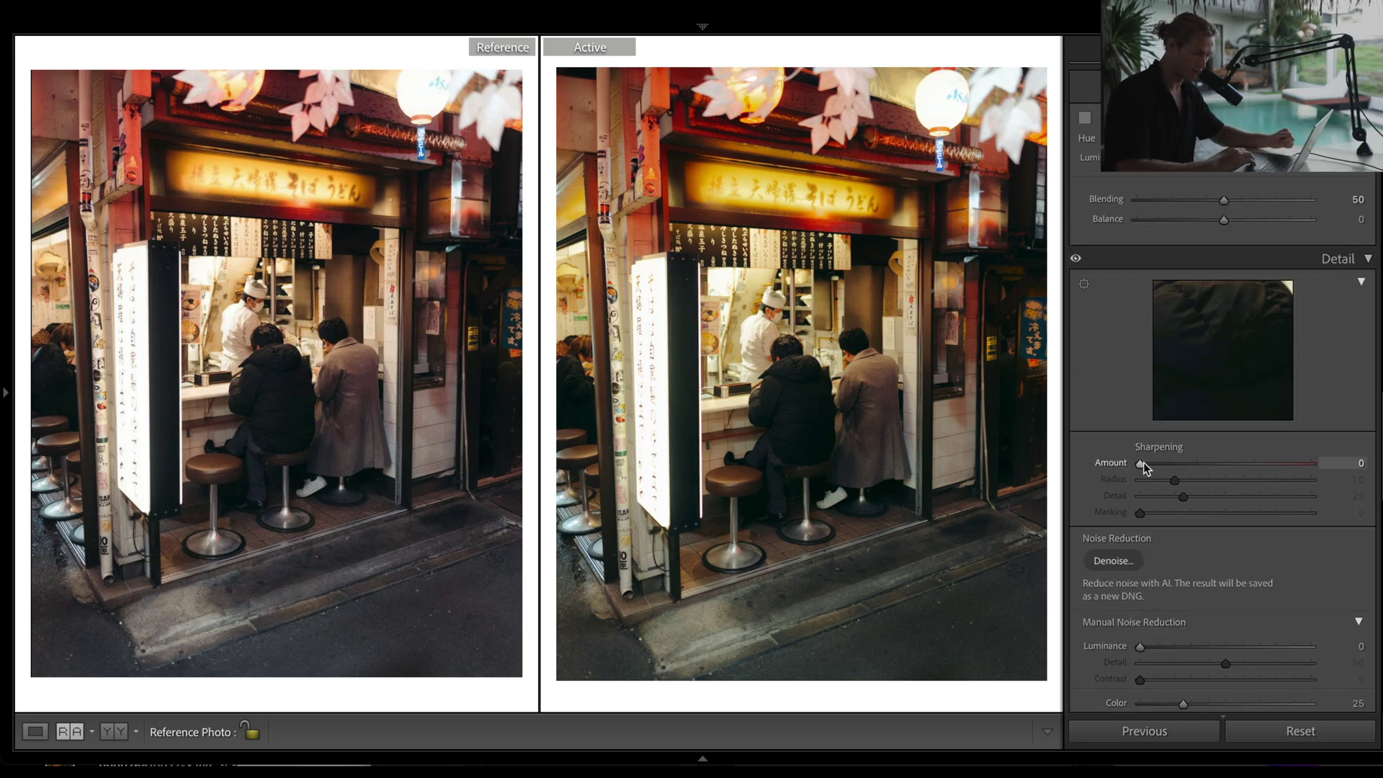
{"action": "scroll", "coordinate": [1214, 509], "scroll_direction": "down", "scroll_amount": 15}
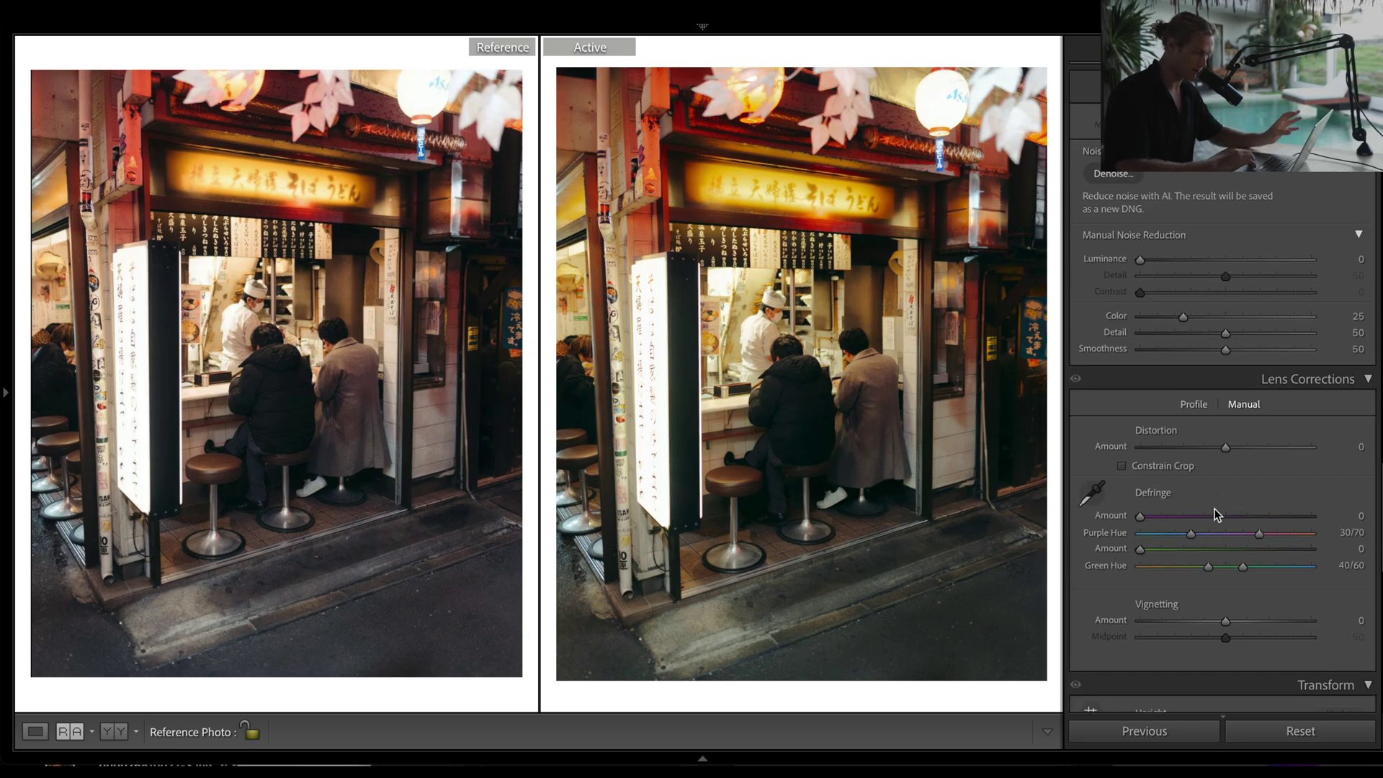
{"action": "scroll", "coordinate": [1216, 508], "scroll_direction": "down", "scroll_amount": 8}
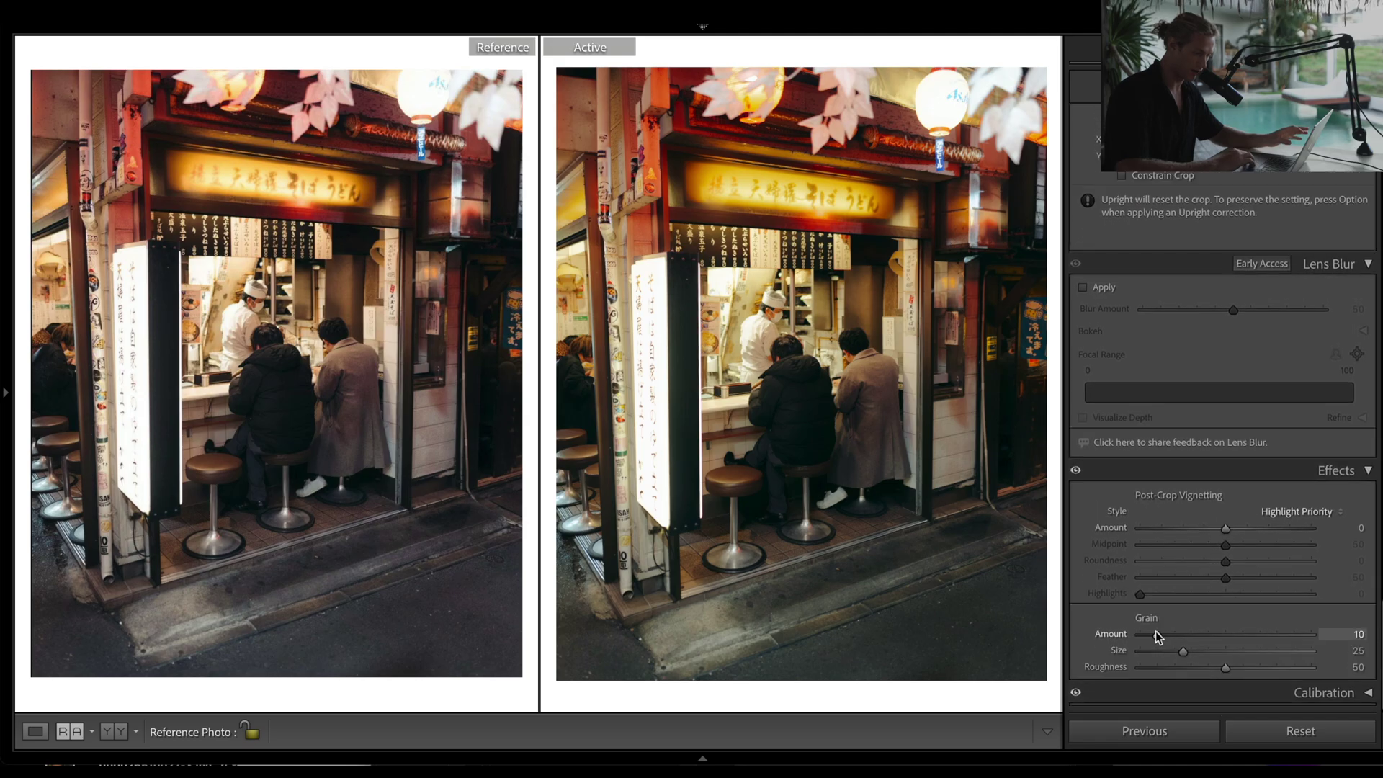
{"action": "left_click_drag", "start_coordinate": [1154, 635], "coordinate": [1157, 637]}
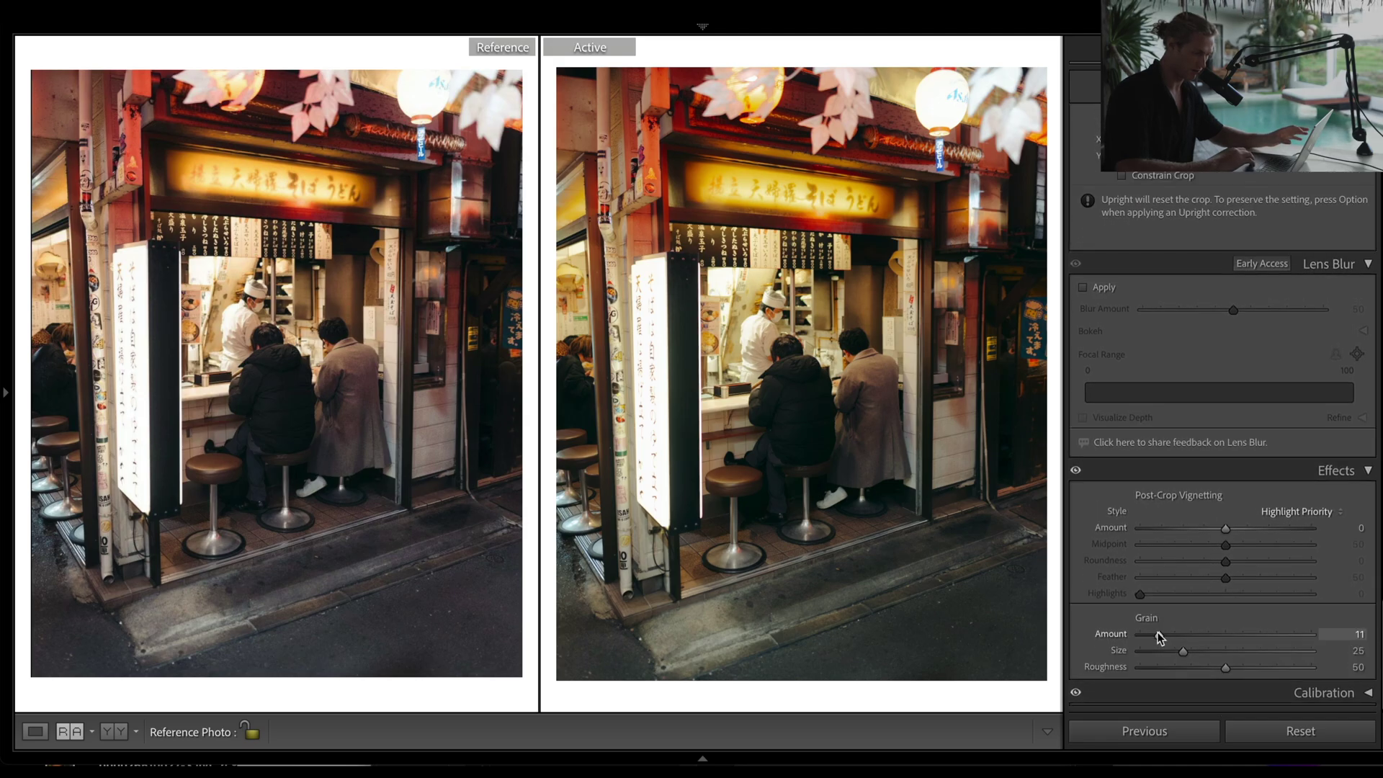
{"action": "scroll", "coordinate": [1224, 504], "scroll_direction": "up", "scroll_amount": 20}
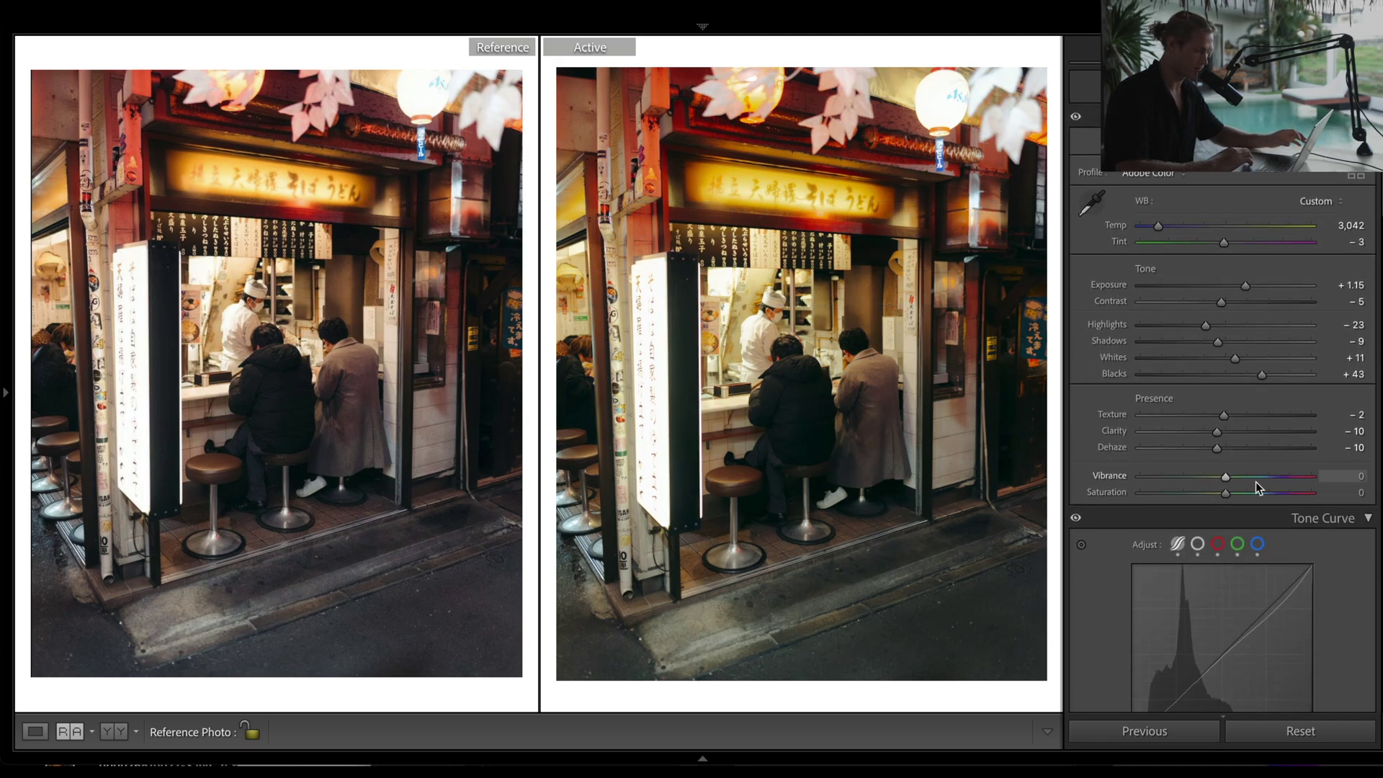
{"action": "scroll", "coordinate": [1256, 487], "scroll_direction": "down", "scroll_amount": 10}
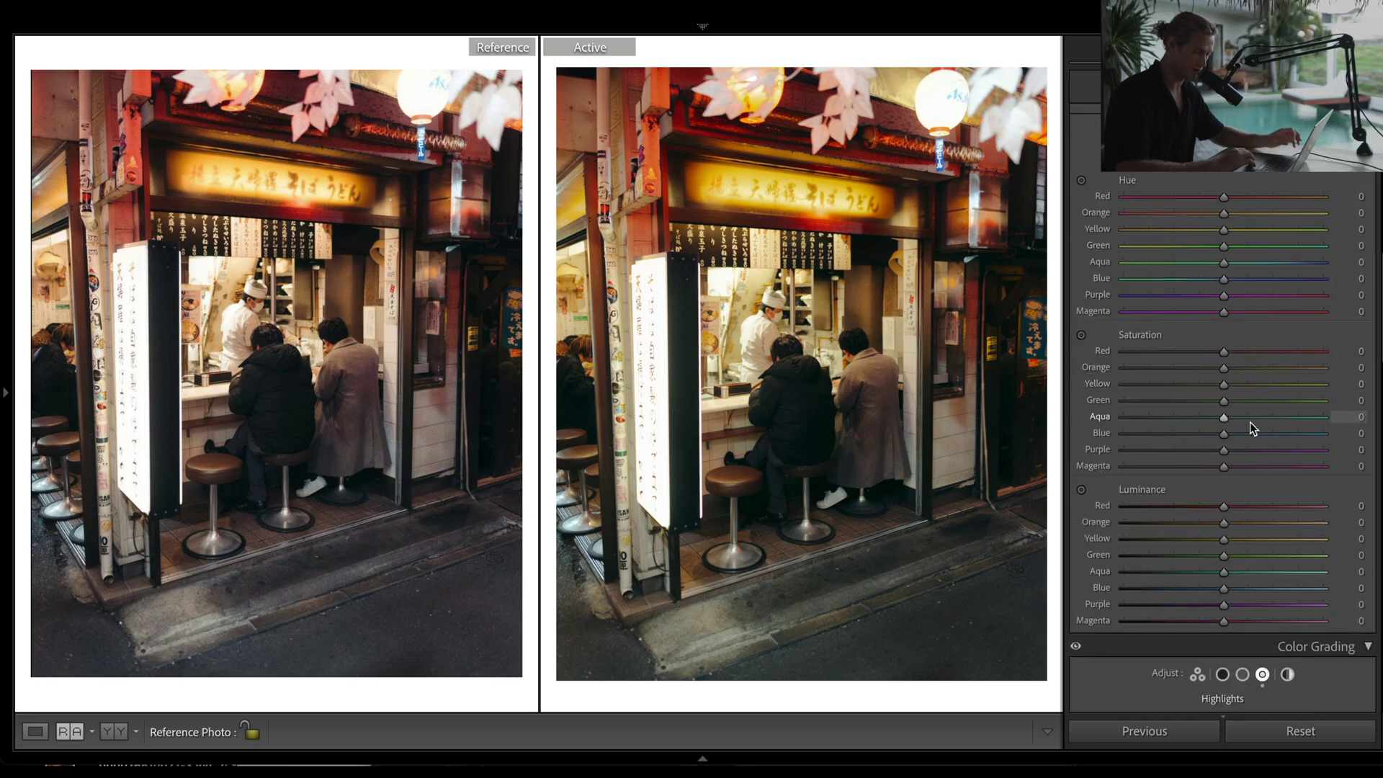
Step: Strongly boost HSL Yellow saturation after trying high and low settings
{"action": "left_click", "coordinate": [1183, 384]}
{"action": "left_click_drag", "start_coordinate": [1182, 383], "coordinate": [1265, 383]}
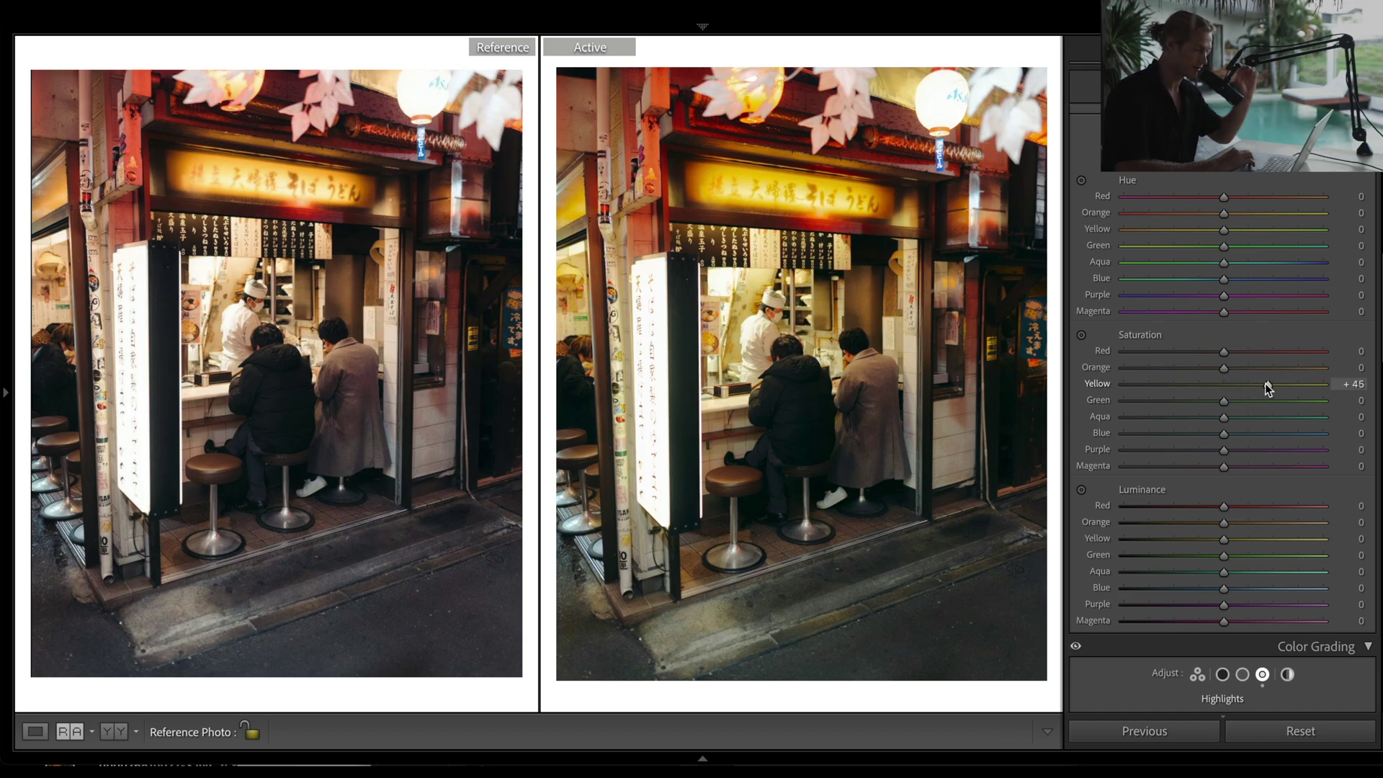
{"action": "left_click_drag", "start_coordinate": [1267, 383], "coordinate": [1194, 386]}
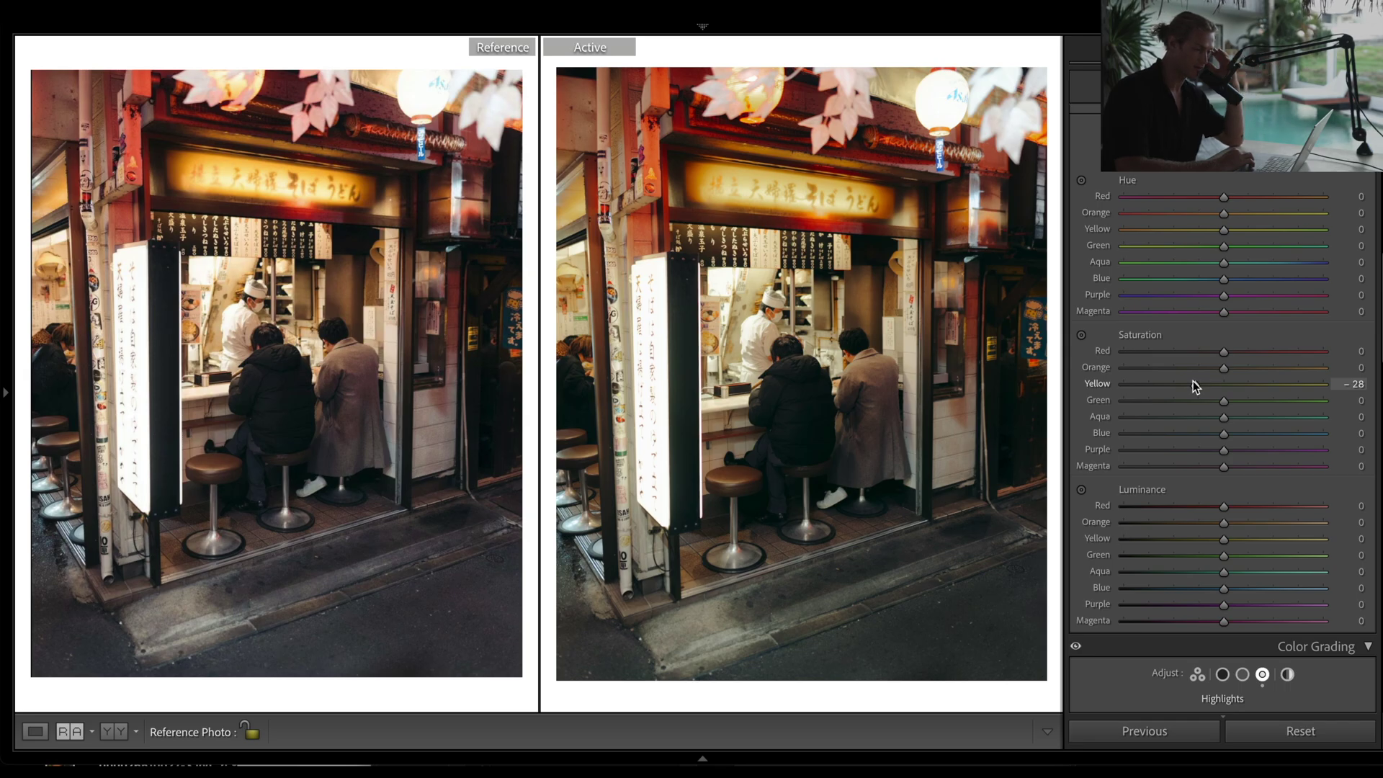
{"action": "left_click_drag", "start_coordinate": [1195, 387], "coordinate": [1259, 386]}
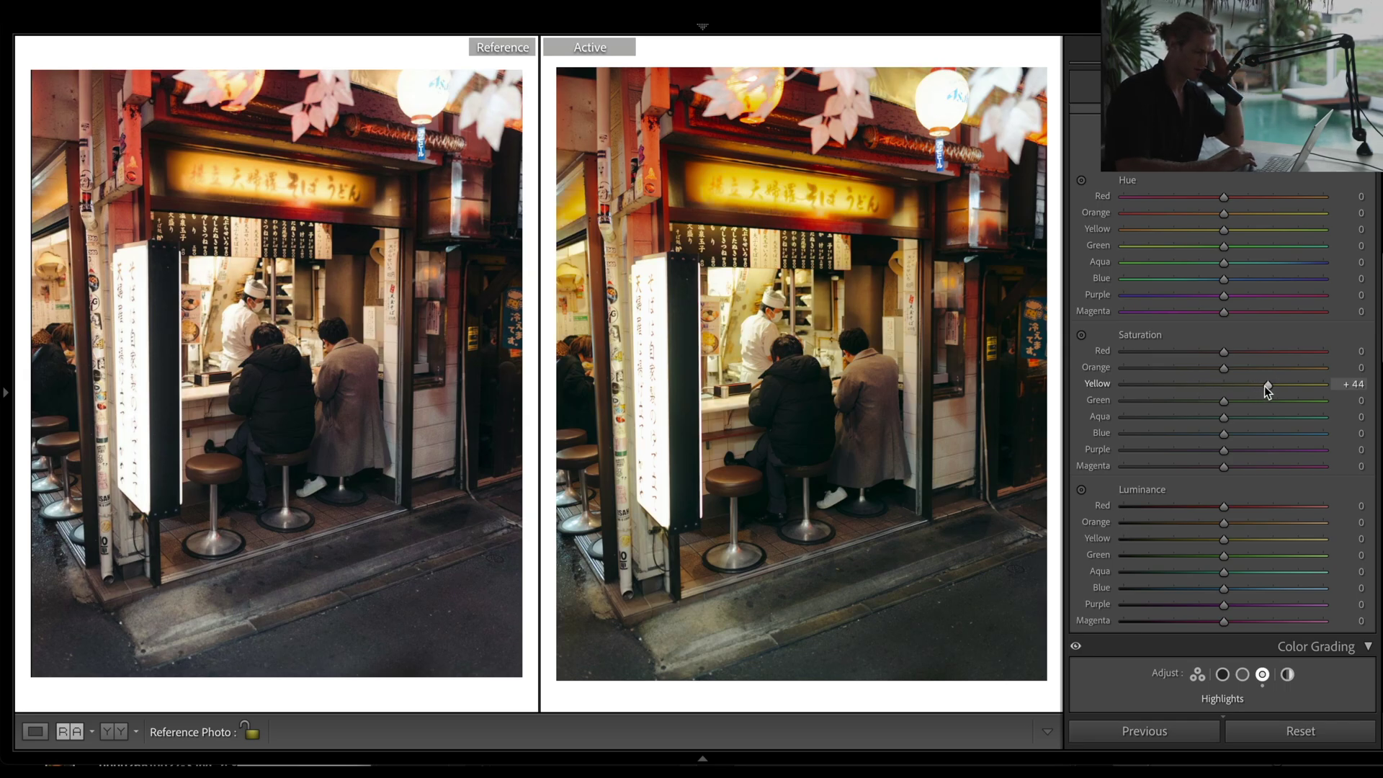
Step: Set global Saturation to -18 and Vibrance to +5 in Basic Presence
{"action": "scroll", "coordinate": [1264, 386], "scroll_direction": "up", "scroll_amount": 10}
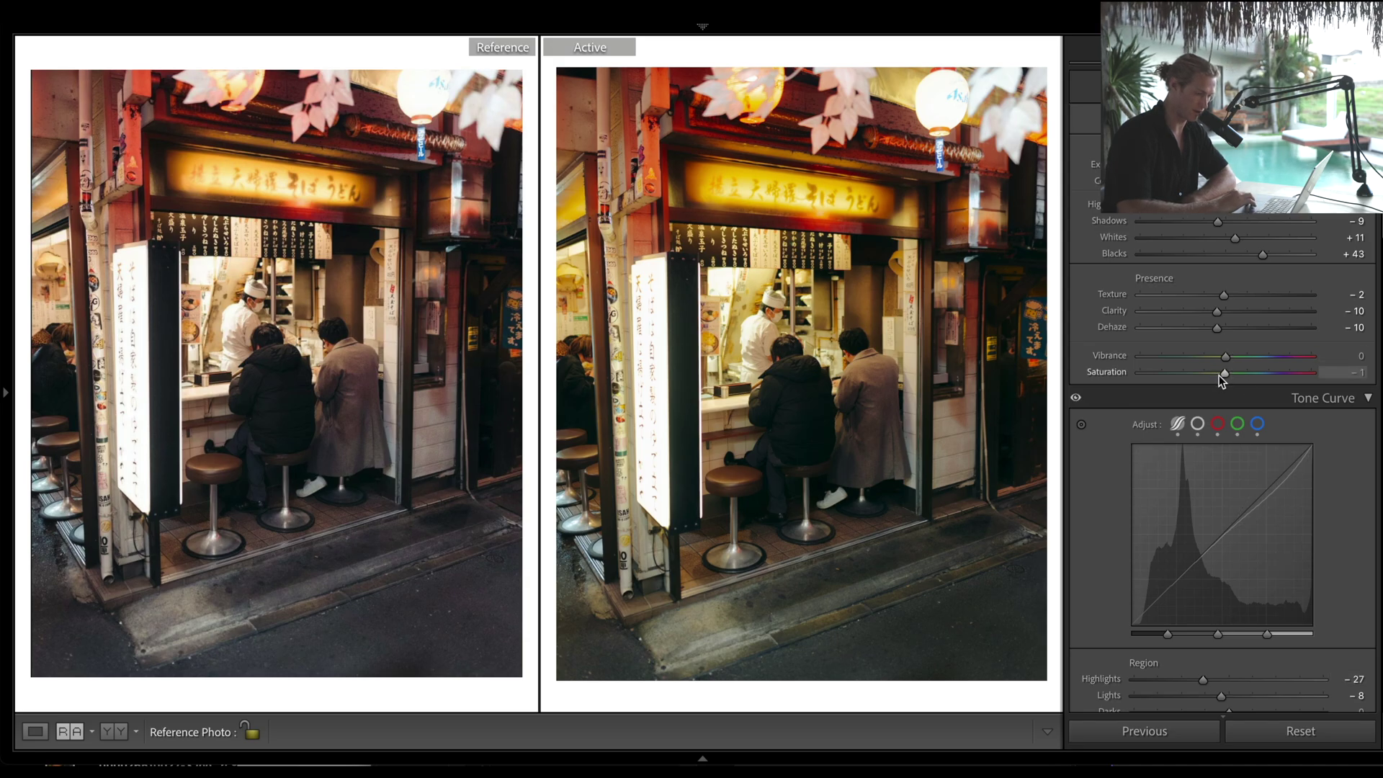
{"action": "left_click_drag", "start_coordinate": [1220, 375], "coordinate": [1203, 376]}
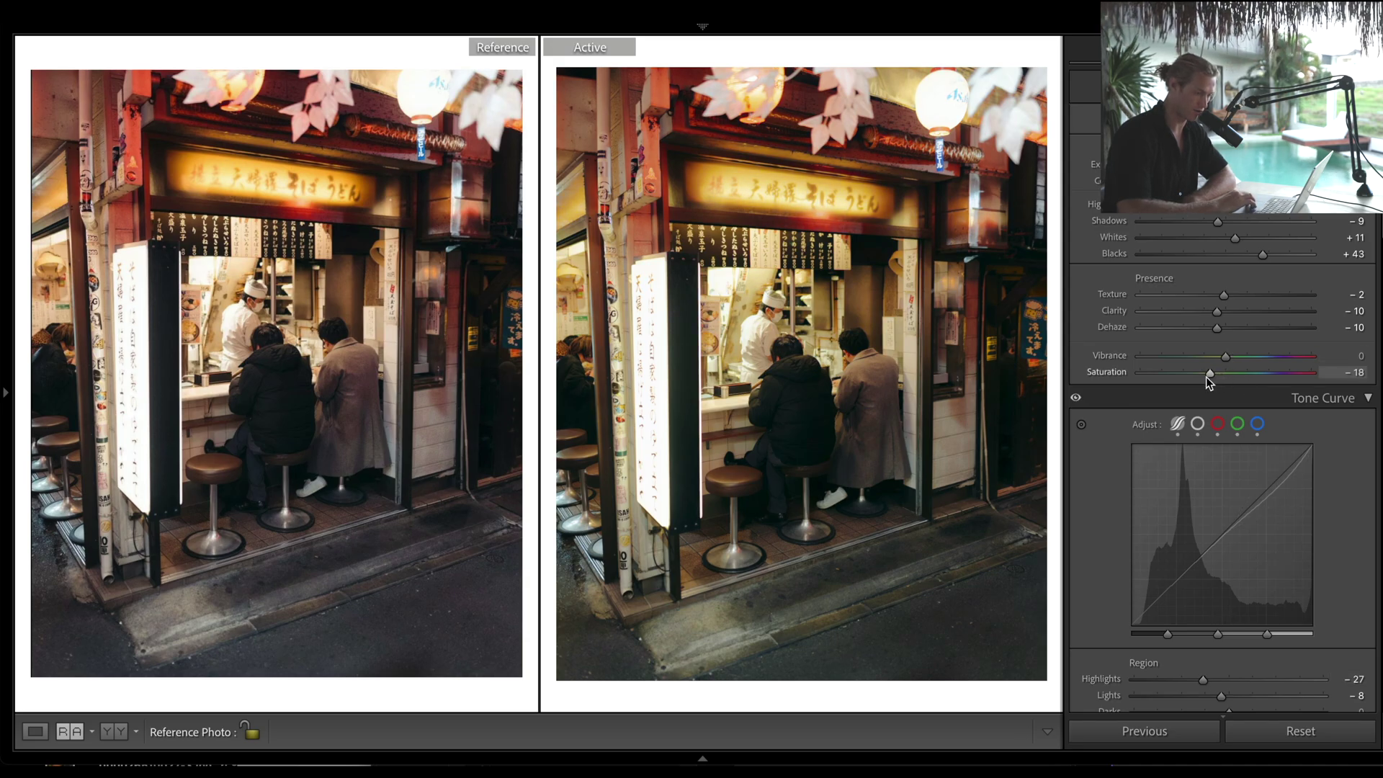
{"action": "left_click", "coordinate": [1081, 424]}
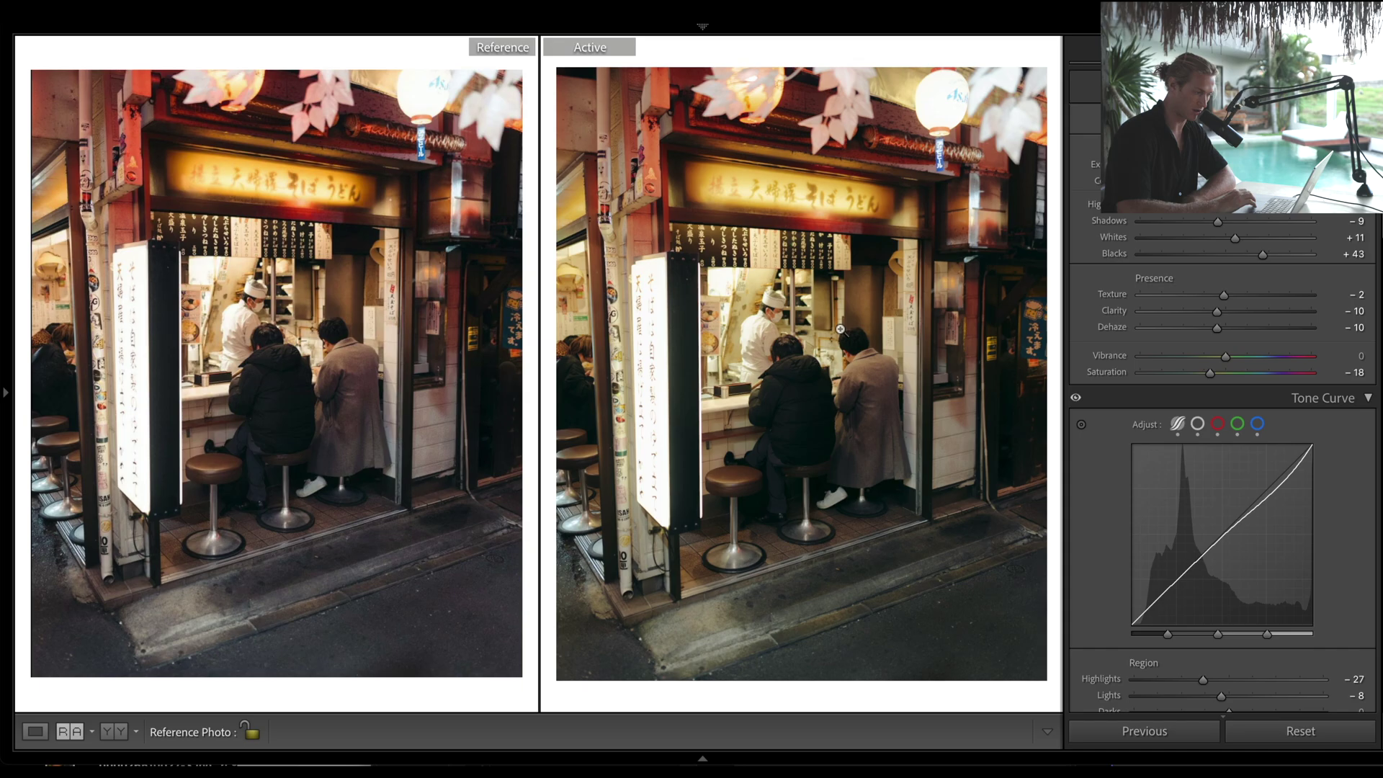
{"action": "left_click_drag", "start_coordinate": [1225, 357], "coordinate": [1231, 360]}
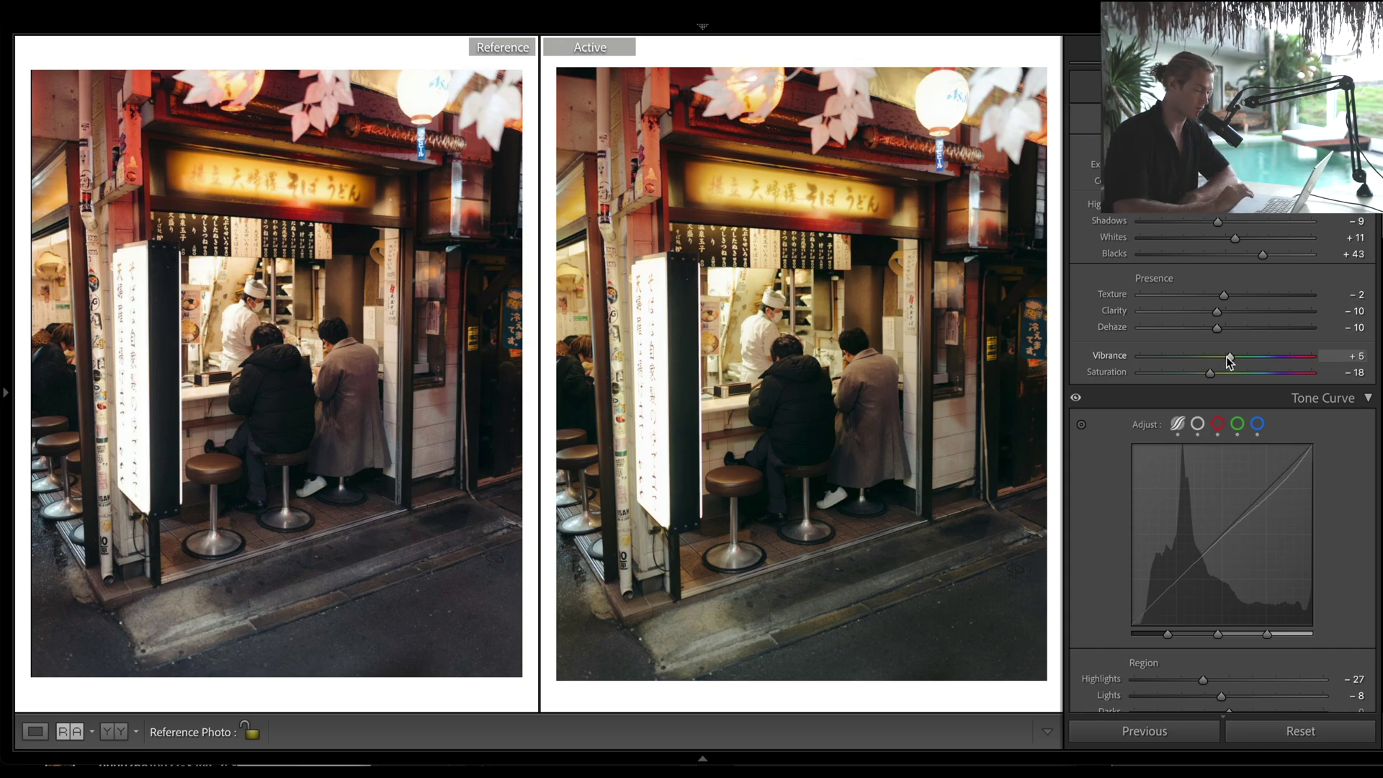
Step: Desaturate greens through magentas, set Orange luminance -9, Yellow luminance +10 and Yellow hue -21
{"action": "scroll", "coordinate": [1228, 360], "scroll_direction": "down", "scroll_amount": 15}
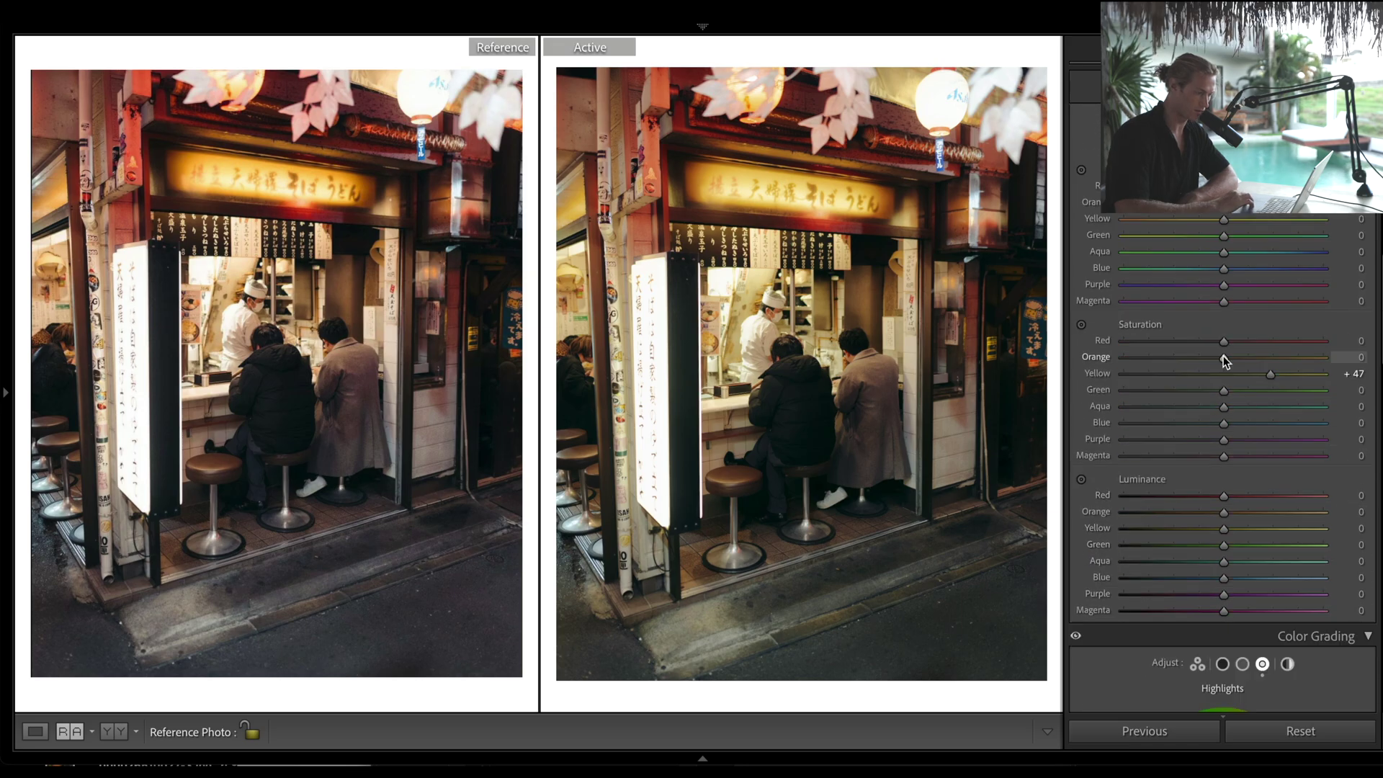
{"action": "left_click_drag", "start_coordinate": [1229, 357], "coordinate": [1070, 394]}
{"action": "left_click_drag", "start_coordinate": [904, 406], "coordinate": [1174, 458]}
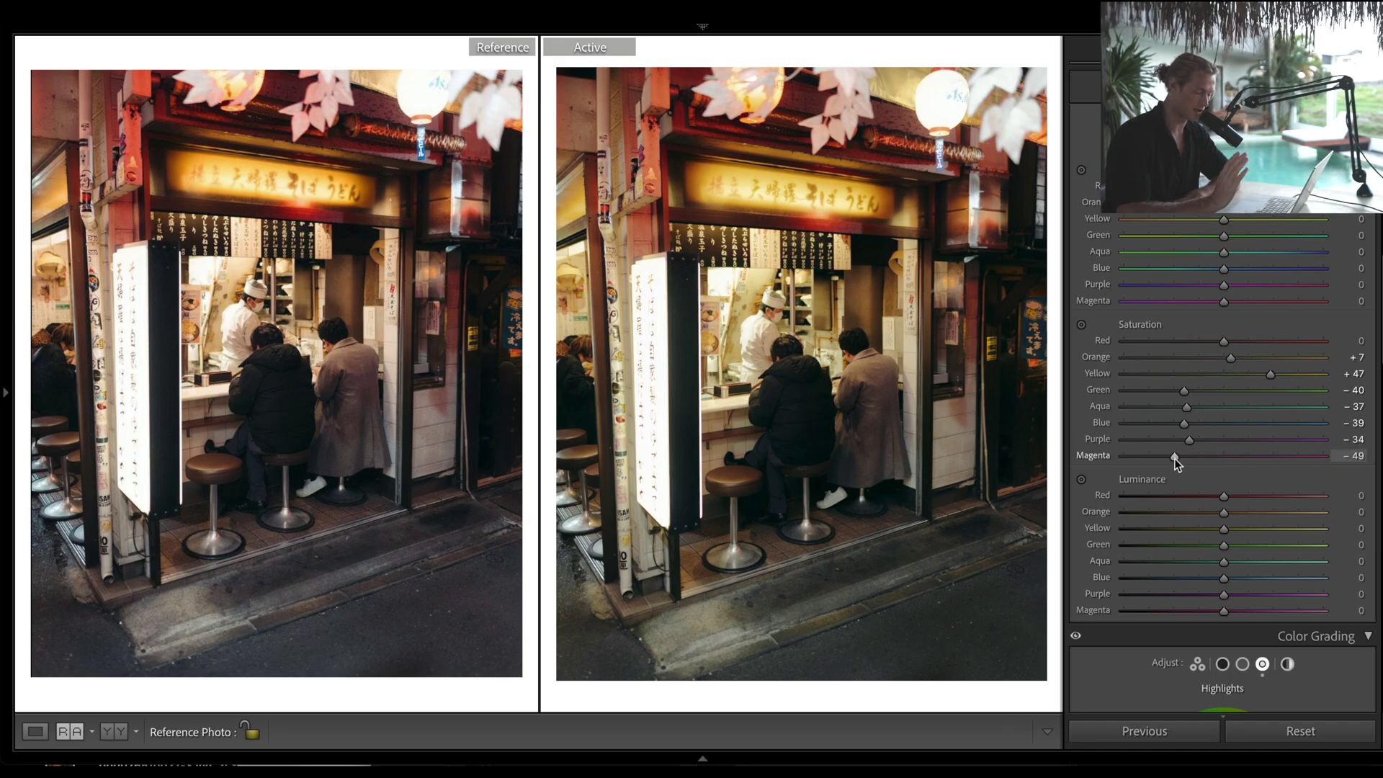
{"action": "mouse_move", "coordinate": [1224, 529]}
{"action": "left_mouse_down"}
{"action": "mouse_move", "coordinate": [1238, 530]}
{"action": "mouse_move", "coordinate": [1179, 511]}
{"action": "mouse_move", "coordinate": [1257, 513]}
{"action": "mouse_move", "coordinate": [1216, 508]}
{"action": "left_mouse_up"}
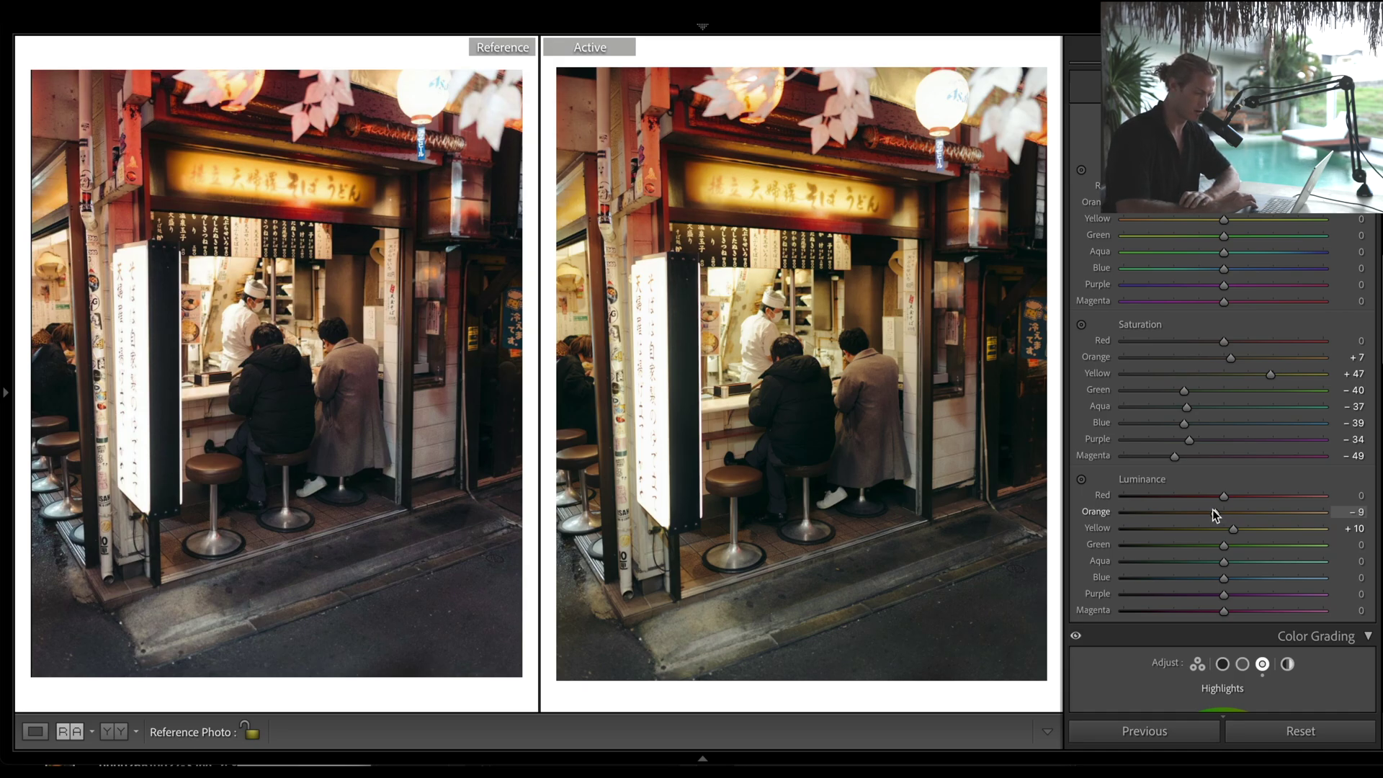
{"action": "scroll", "coordinate": [1238, 507], "scroll_direction": "up", "scroll_amount": 3}
{"action": "mouse_move", "coordinate": [1224, 353]}
{"action": "left_mouse_down"}
{"action": "mouse_move", "coordinate": [1195, 356]}
{"action": "mouse_move", "coordinate": [1275, 356]}
{"action": "mouse_move", "coordinate": [1189, 358]}
{"action": "mouse_move", "coordinate": [1202, 358]}
{"action": "left_mouse_up"}
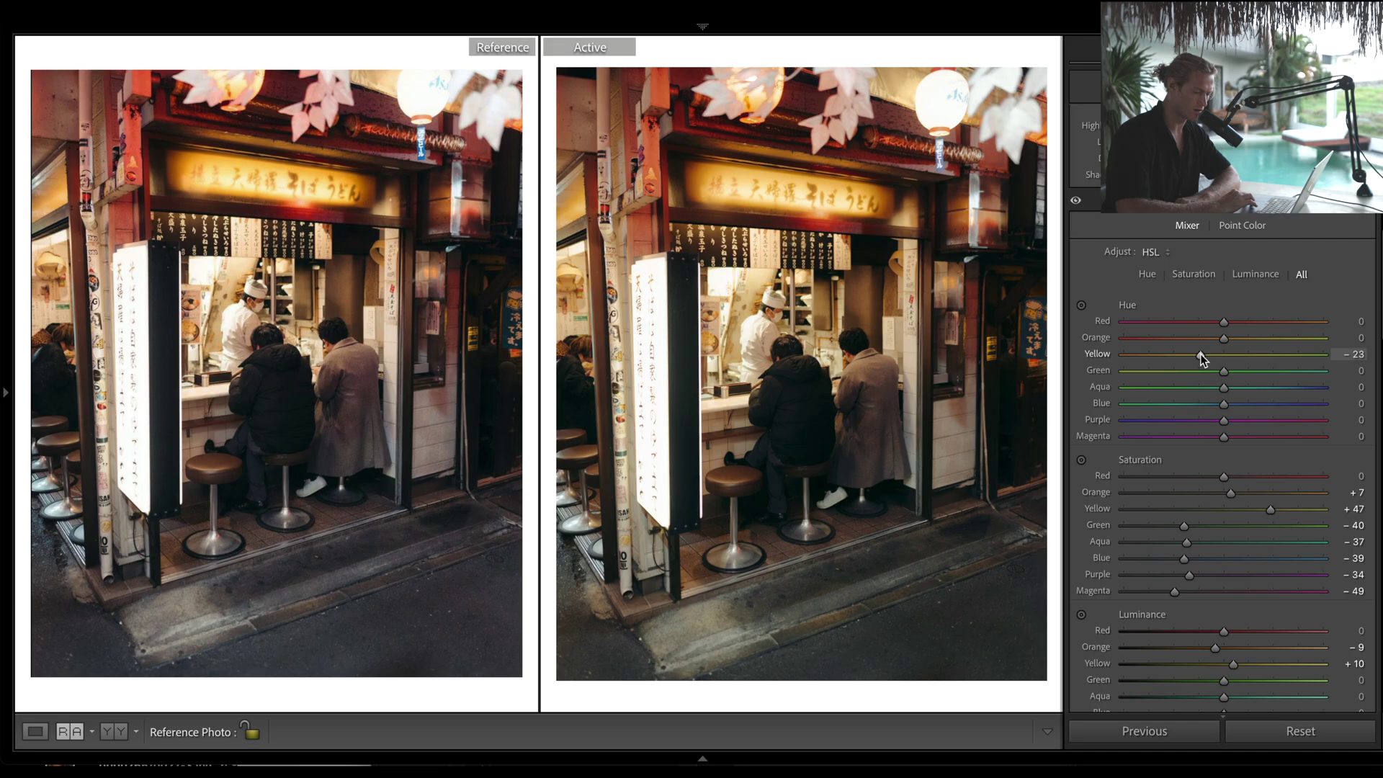
Step: Fine-tune the white balance temperature and compare against the reference screenshot
{"action": "scroll", "coordinate": [1201, 358], "scroll_direction": "up", "scroll_amount": 10}
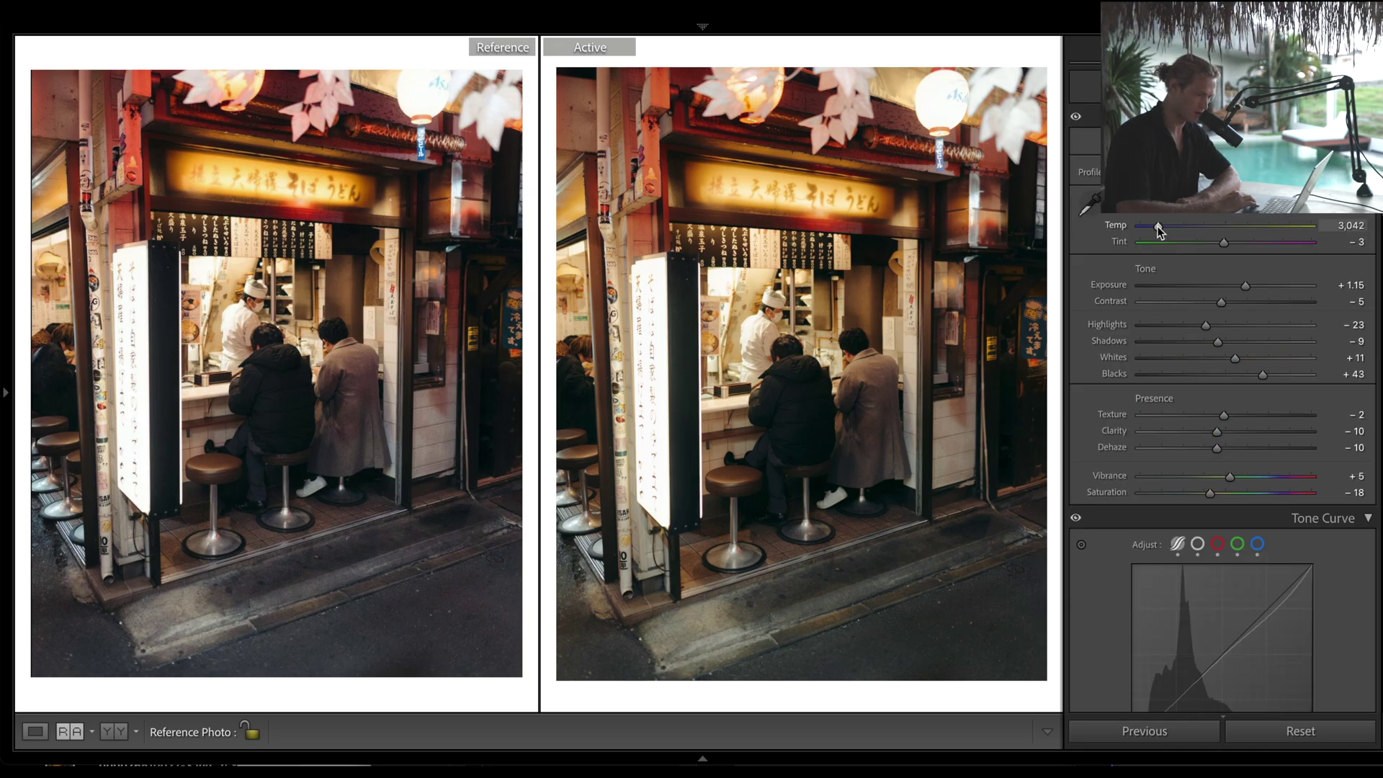
{"action": "left_click_drag", "start_coordinate": [1155, 225], "coordinate": [1156, 227]}
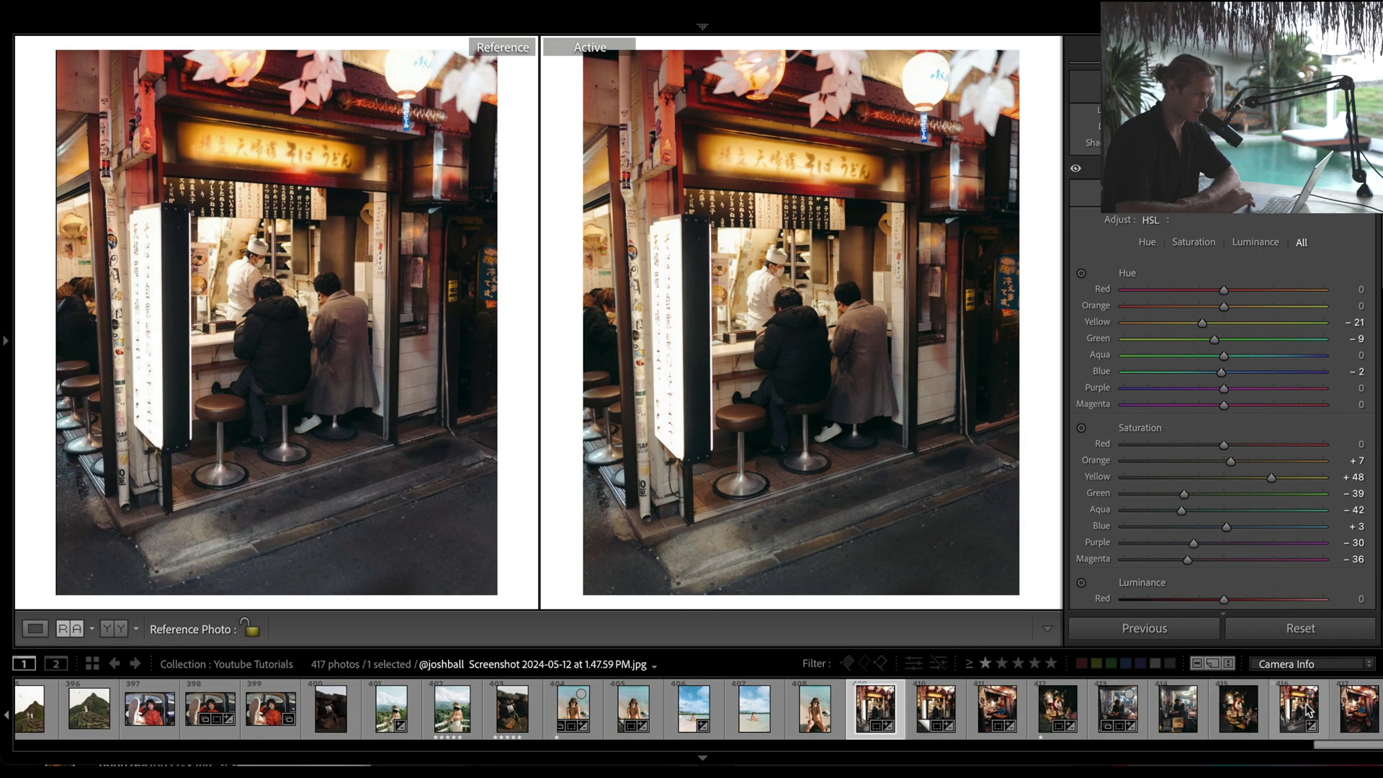
{"action": "left_click", "coordinate": [1309, 711]}
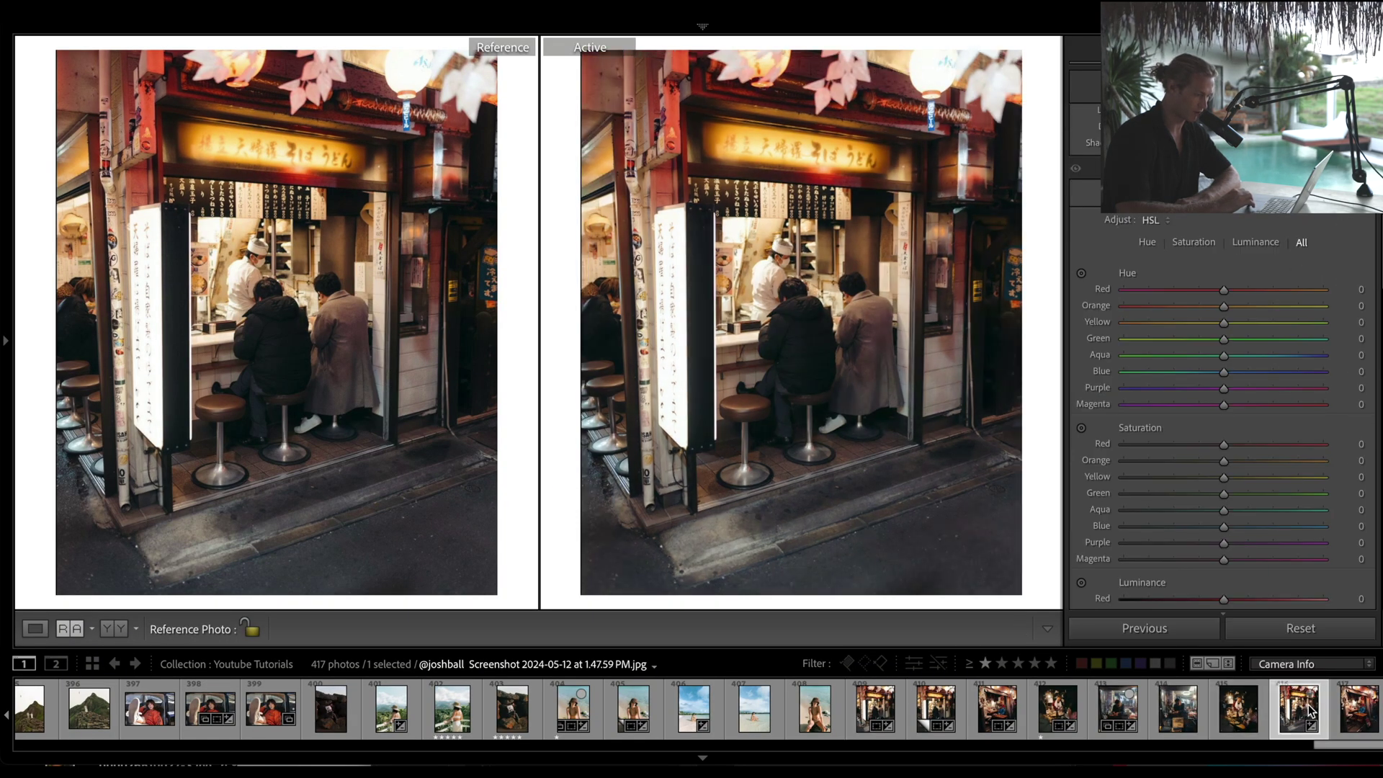
{"action": "left_click", "coordinate": [933, 711]}
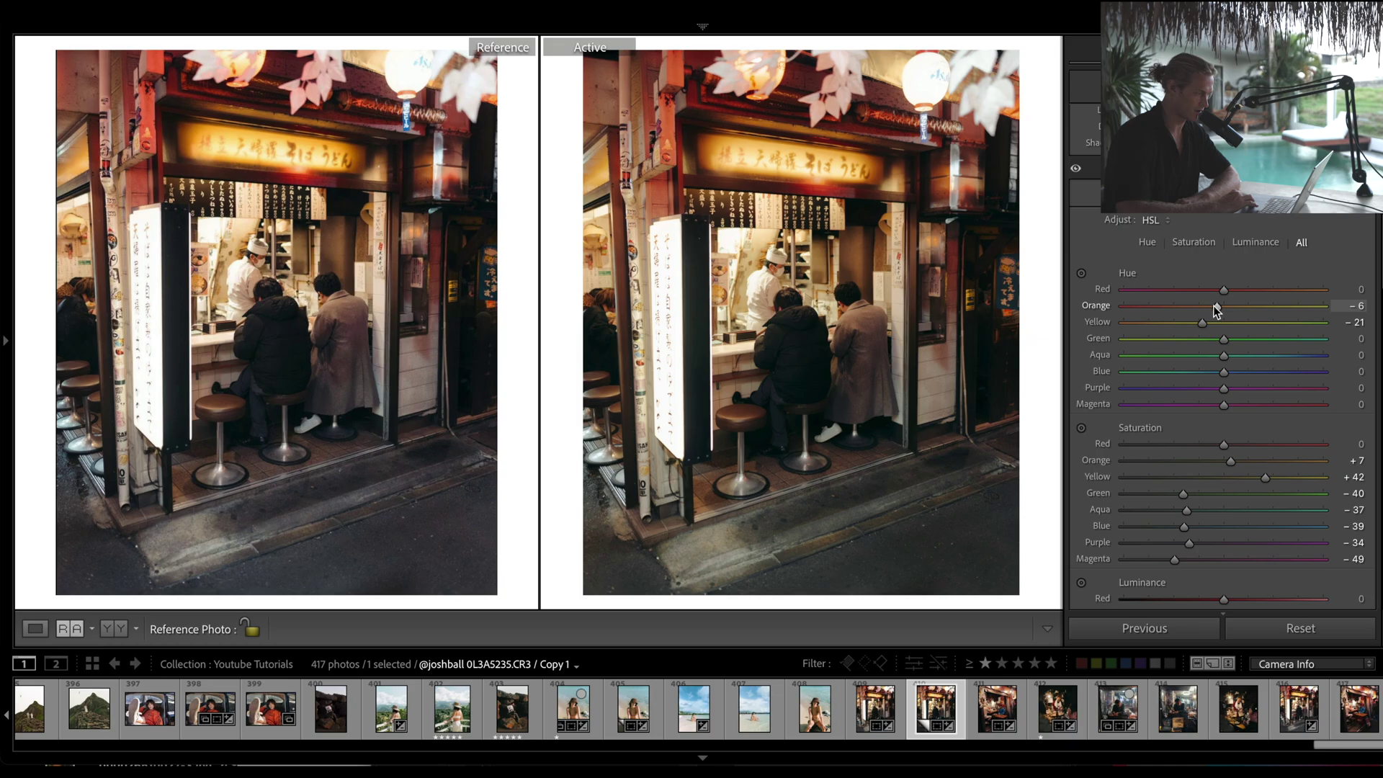
Step: Compare with the reference screenshot, then ease HSL Yellow saturation from +42 to +37
{"action": "left_click", "coordinate": [1301, 717]}
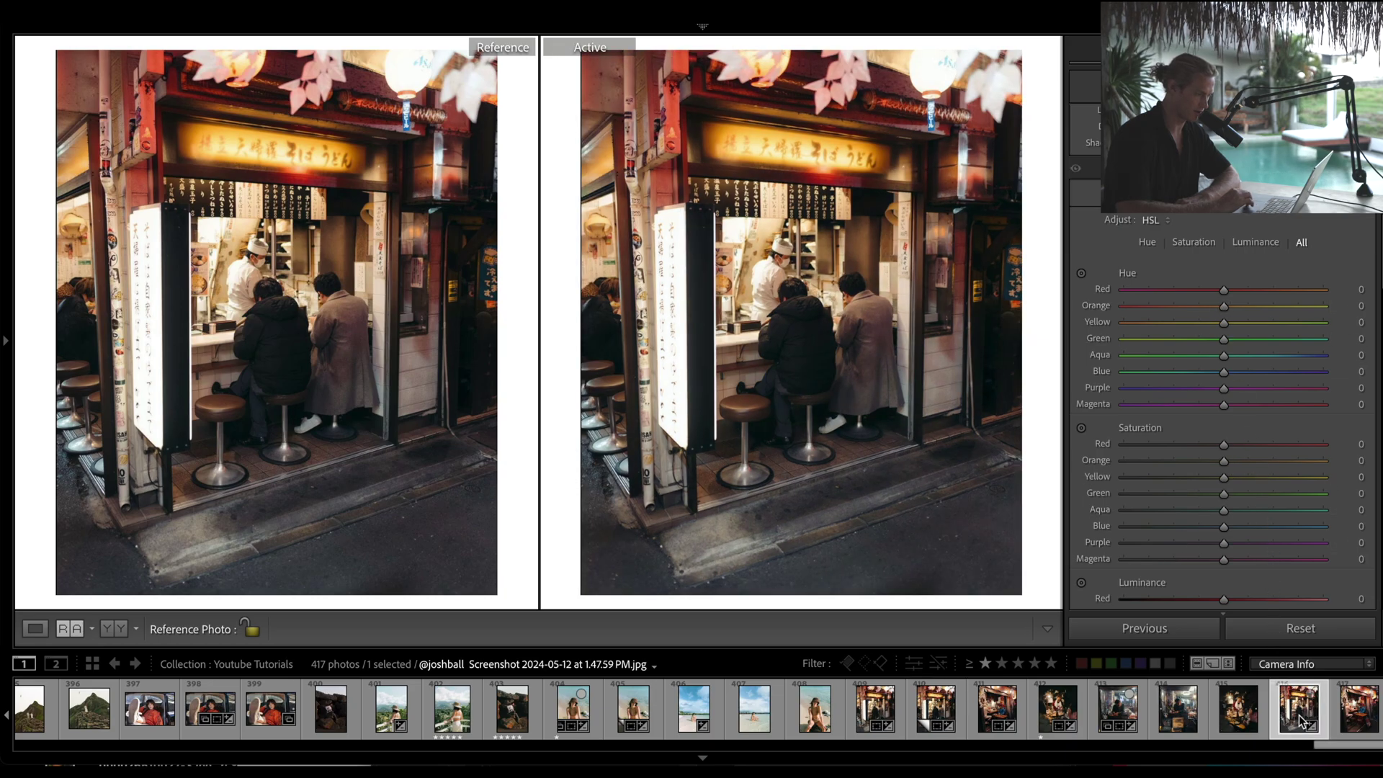
{"action": "left_click", "coordinate": [934, 710]}
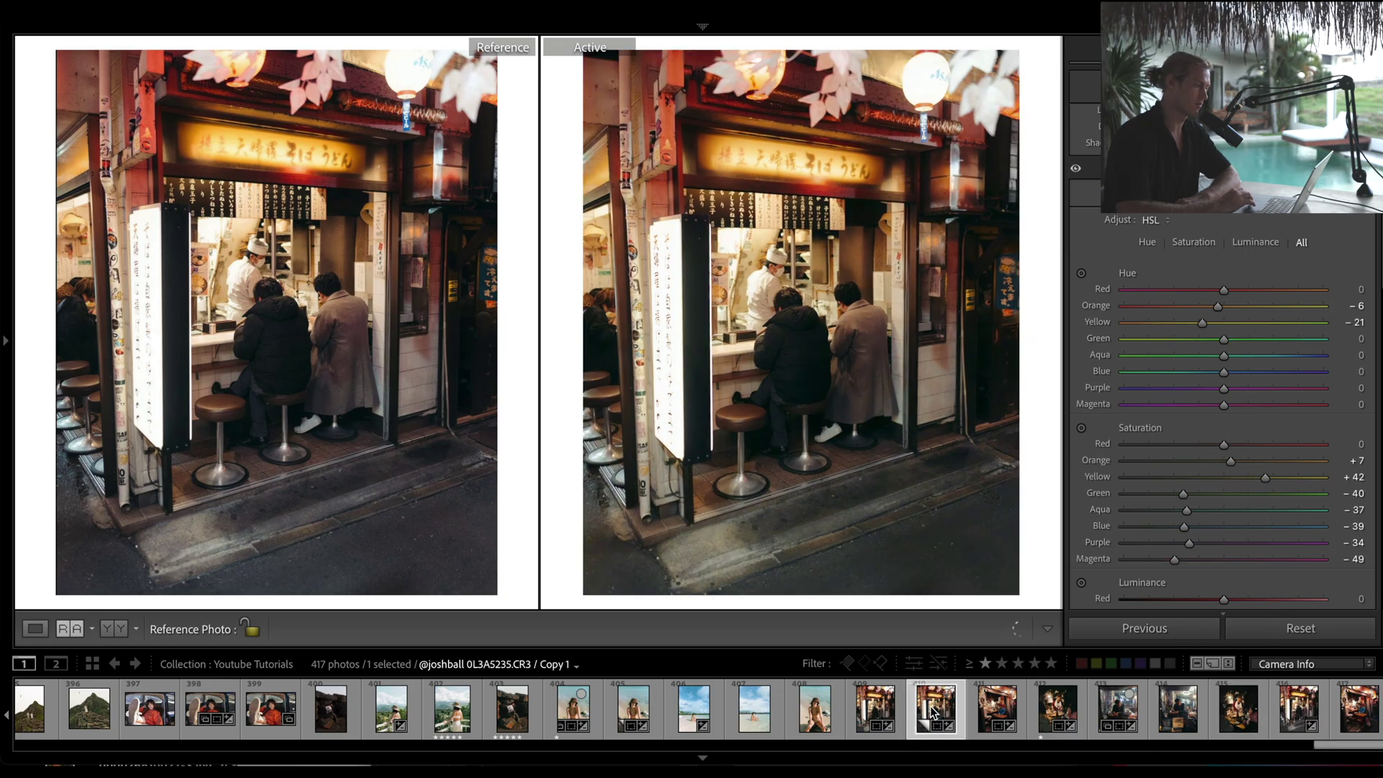
{"action": "scroll", "coordinate": [1266, 435], "scroll_direction": "down", "scroll_amount": 2}
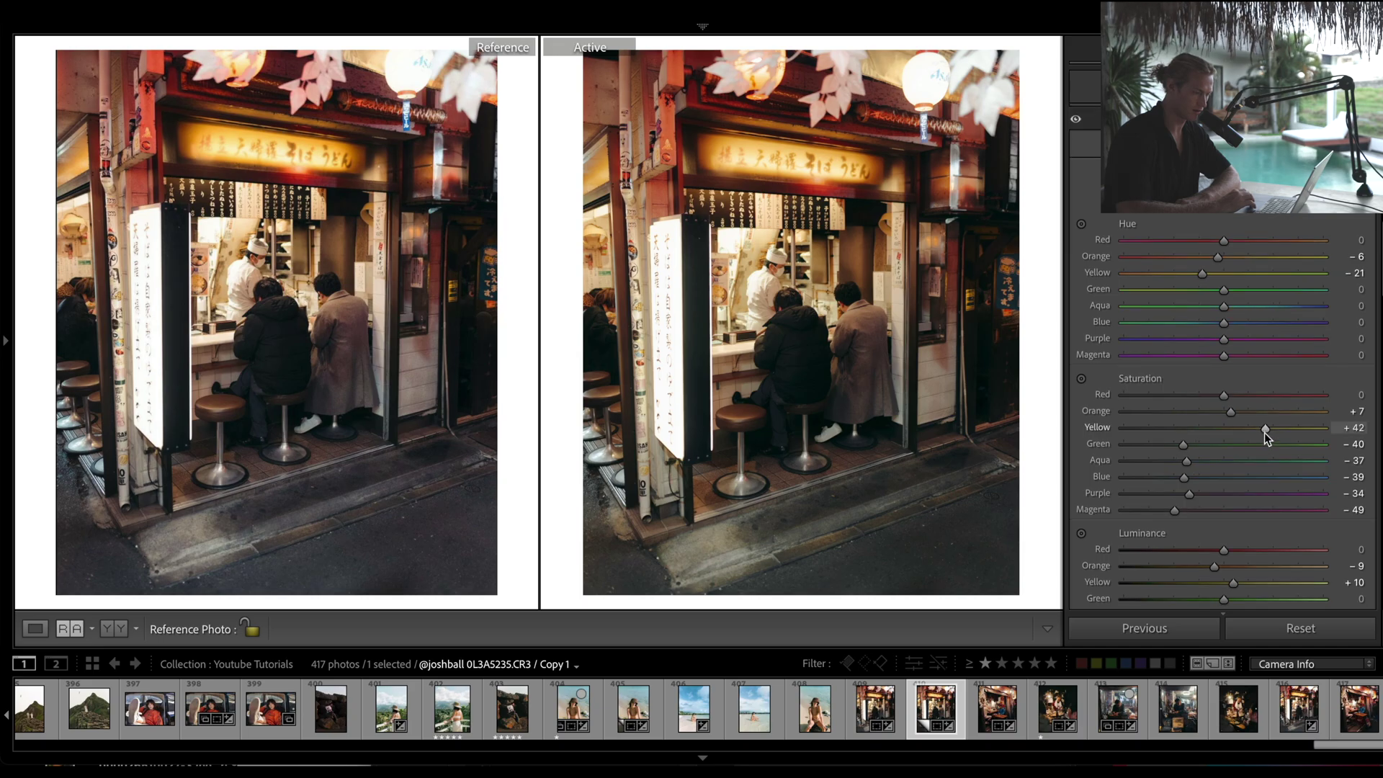
{"action": "left_click_drag", "start_coordinate": [1264, 428], "coordinate": [1258, 428]}
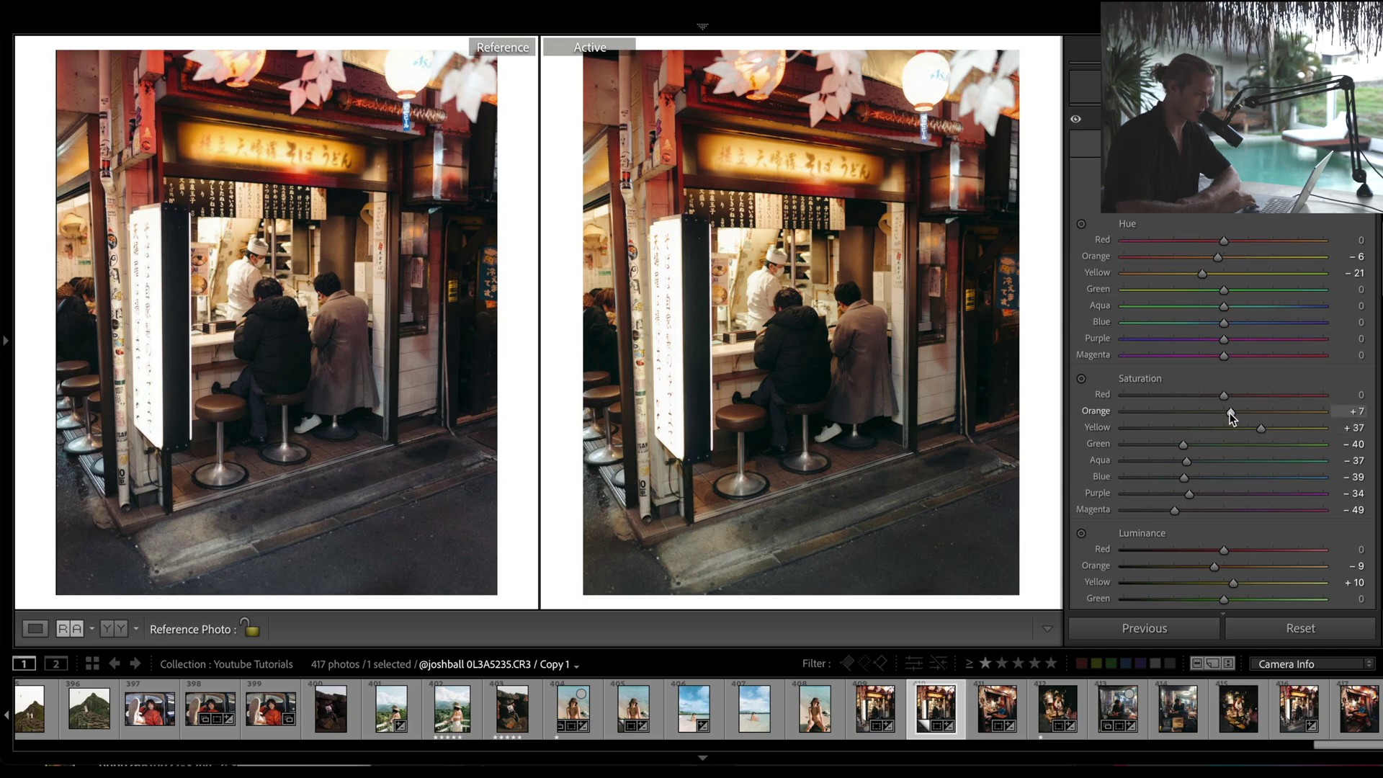
{"action": "scroll", "coordinate": [1239, 425], "scroll_direction": "down", "scroll_amount": 5}
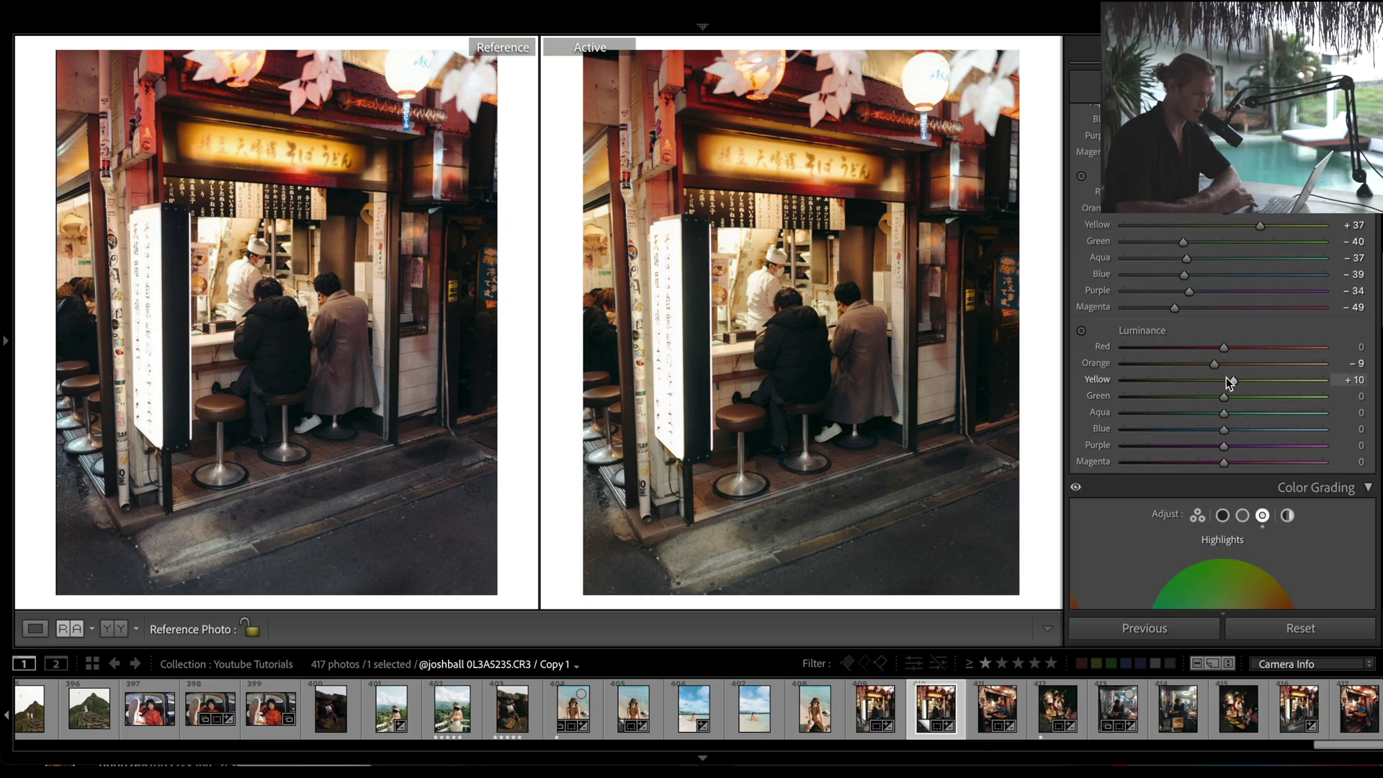
{"action": "scroll", "coordinate": [1152, 381], "scroll_direction": "up", "scroll_amount": 8}
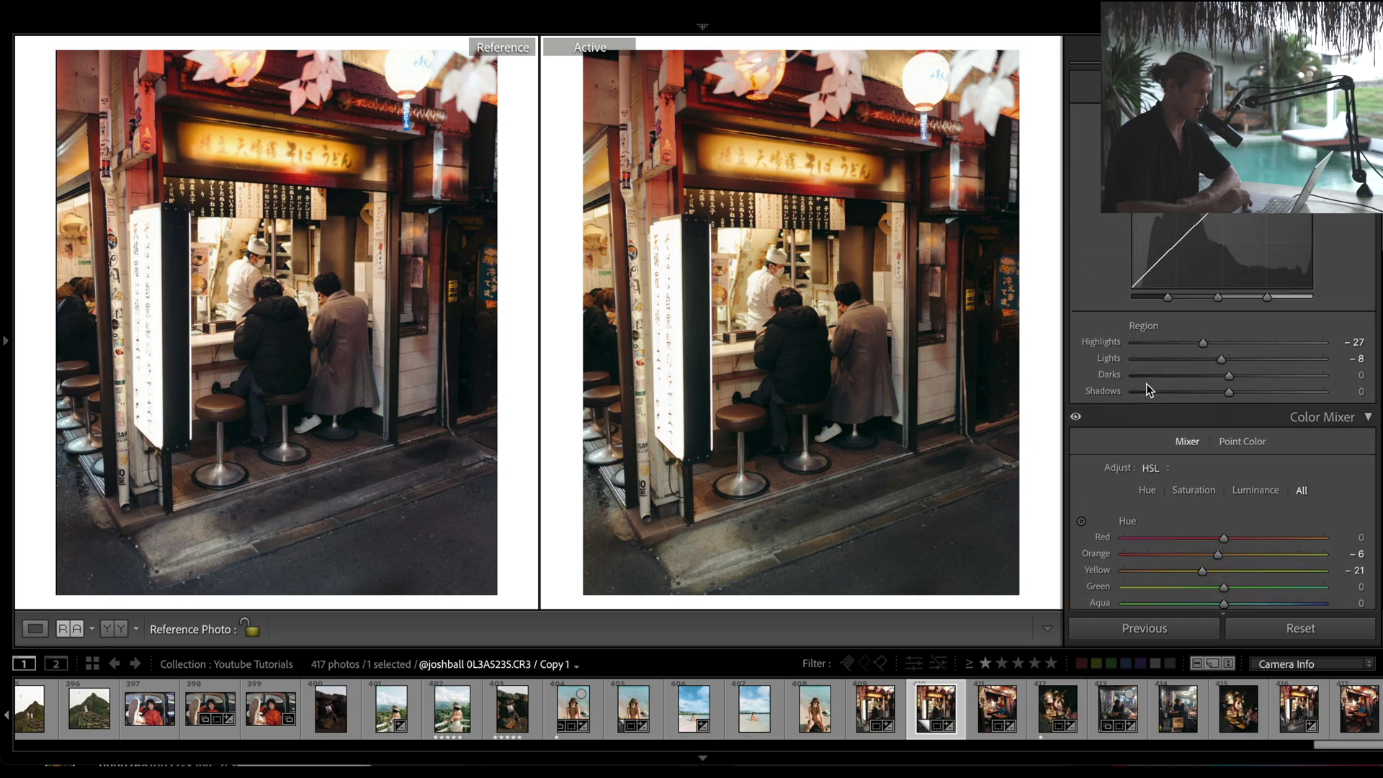
{"action": "scroll", "coordinate": [1153, 382], "scroll_direction": "up", "scroll_amount": 5}
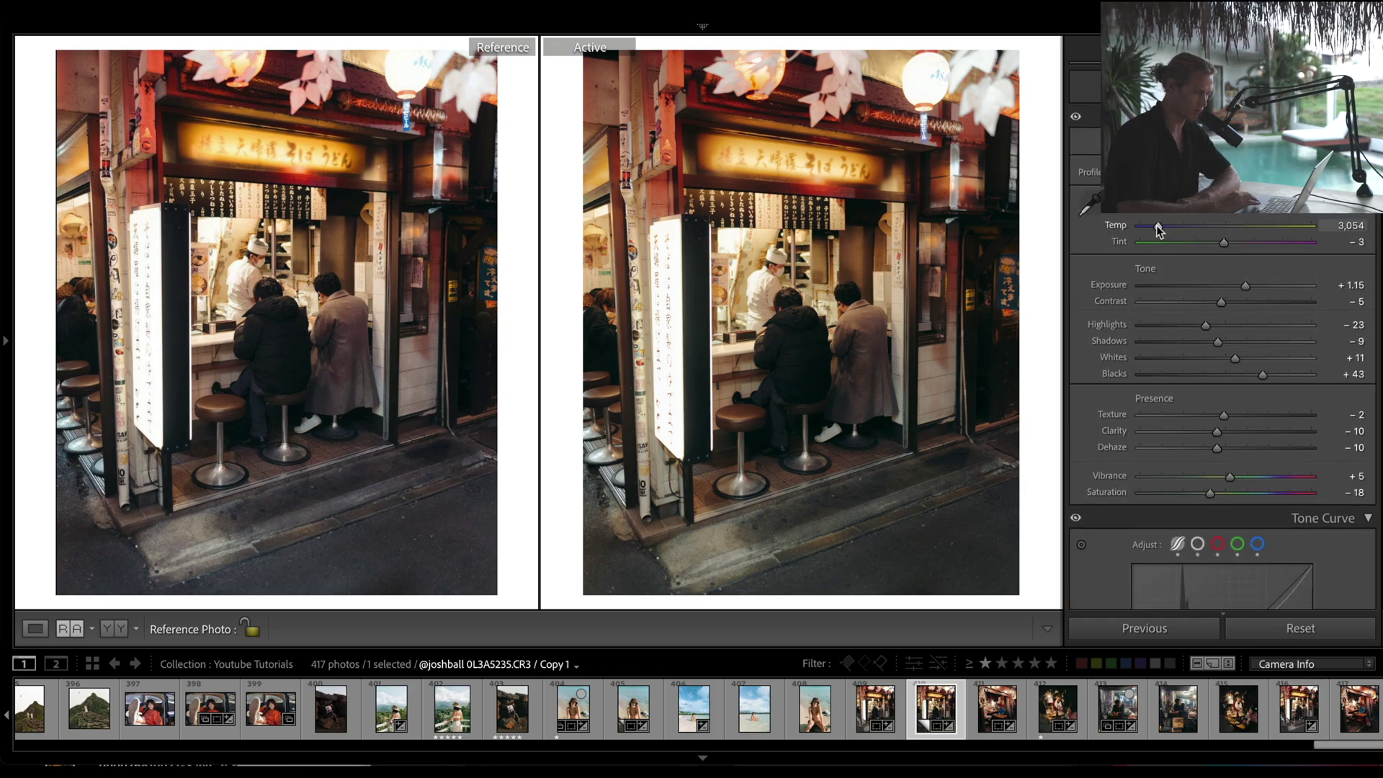
{"action": "left_click_drag", "start_coordinate": [1157, 229], "coordinate": [1155, 229]}
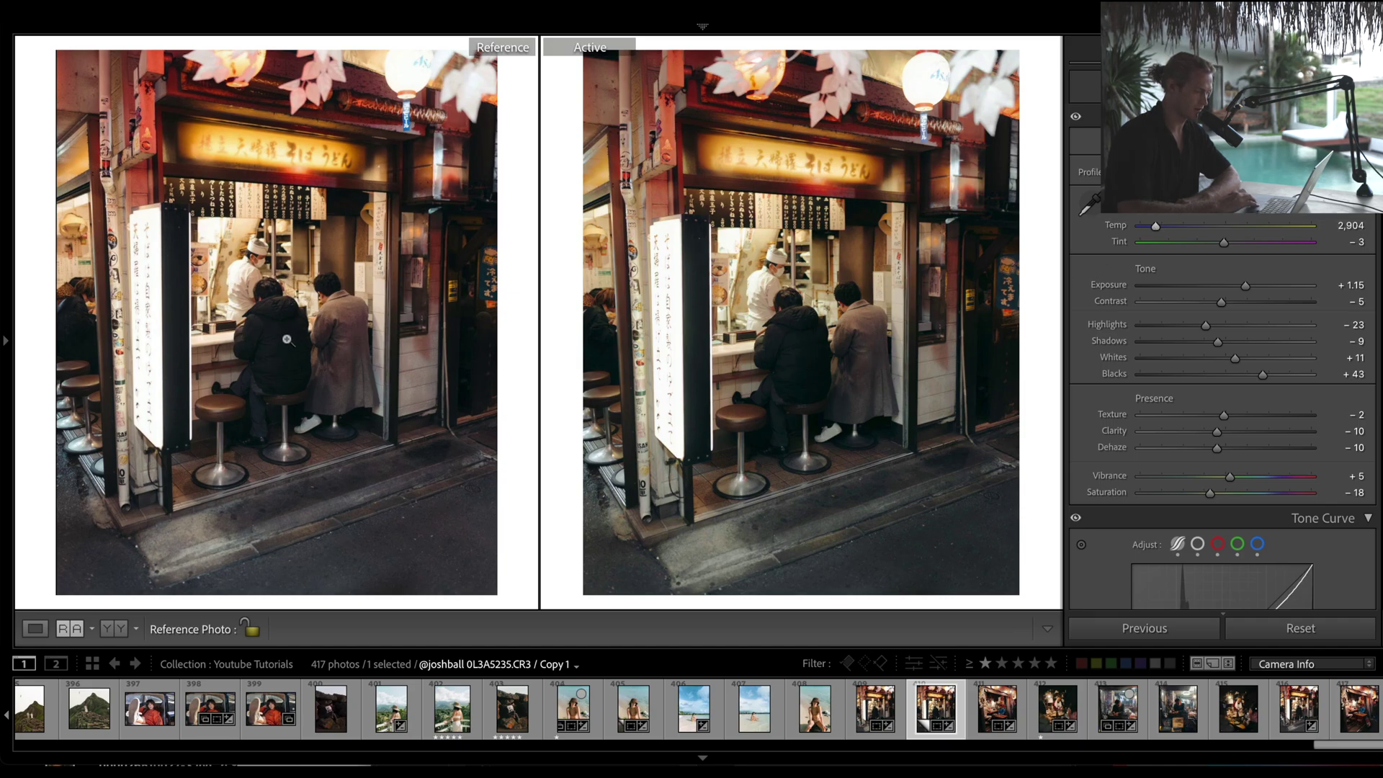
{"action": "scroll", "coordinate": [1221, 359], "scroll_direction": "down", "scroll_amount": 1}
{"action": "scroll", "coordinate": [1222, 361], "scroll_direction": "down", "scroll_amount": 15}
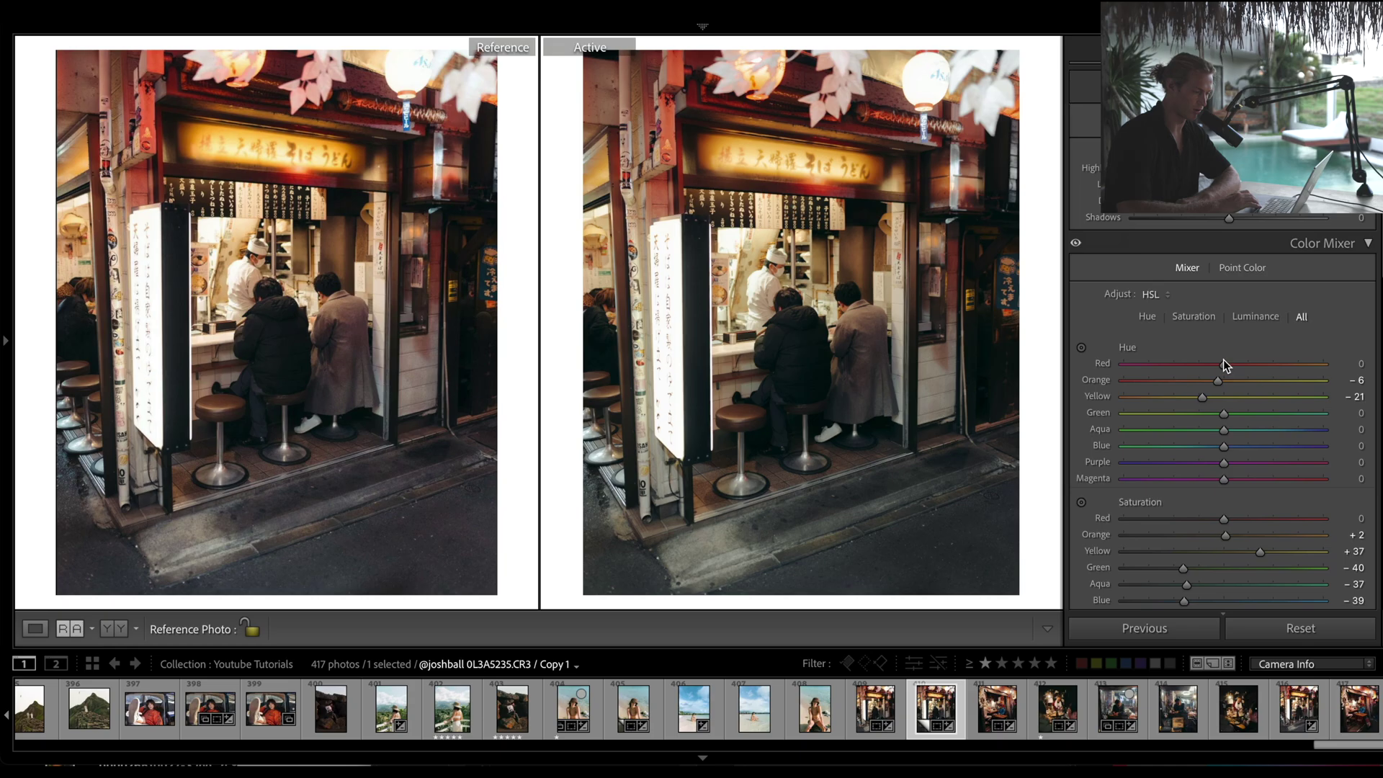
{"action": "scroll", "coordinate": [1223, 361], "scroll_direction": "up", "scroll_amount": 5}
{"action": "scroll", "coordinate": [1223, 364], "scroll_direction": "up", "scroll_amount": 5}
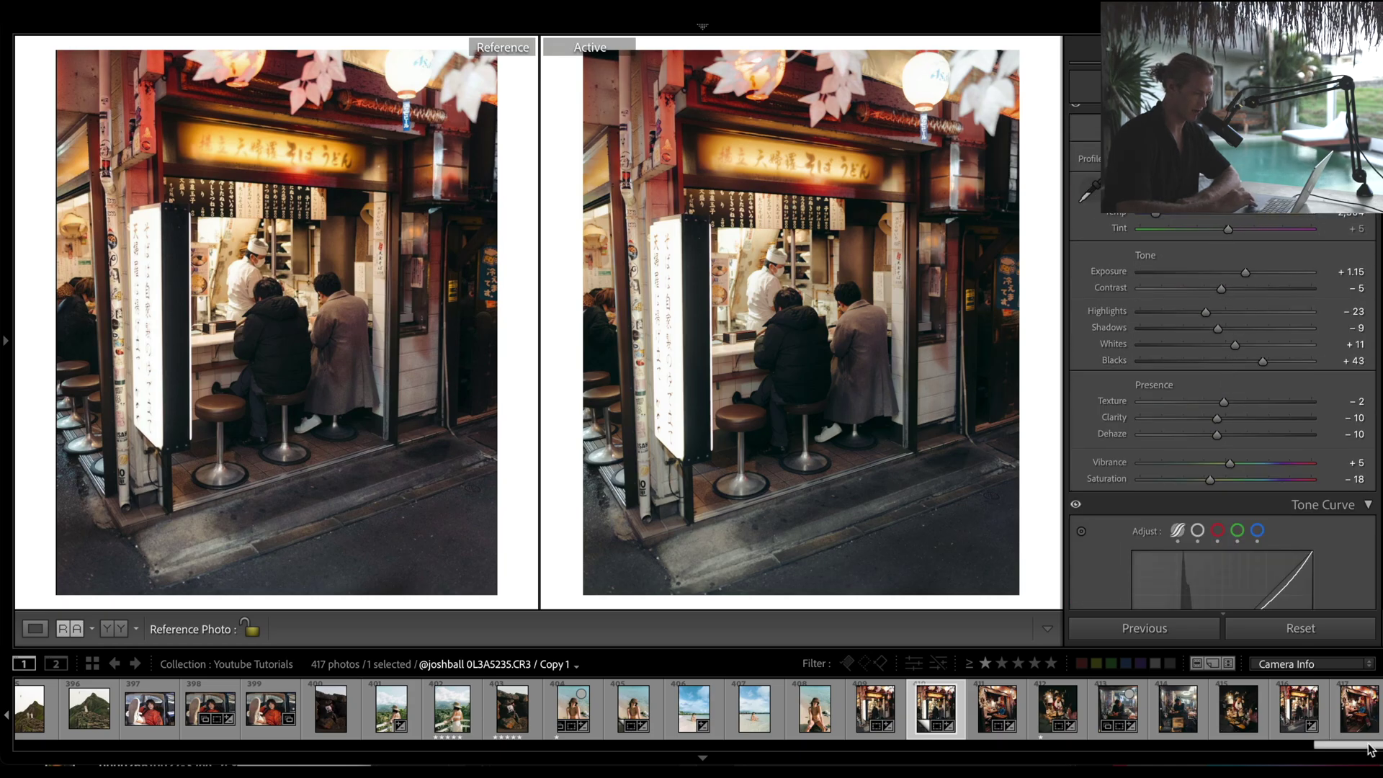
{"action": "left_click", "coordinate": [1298, 709]}
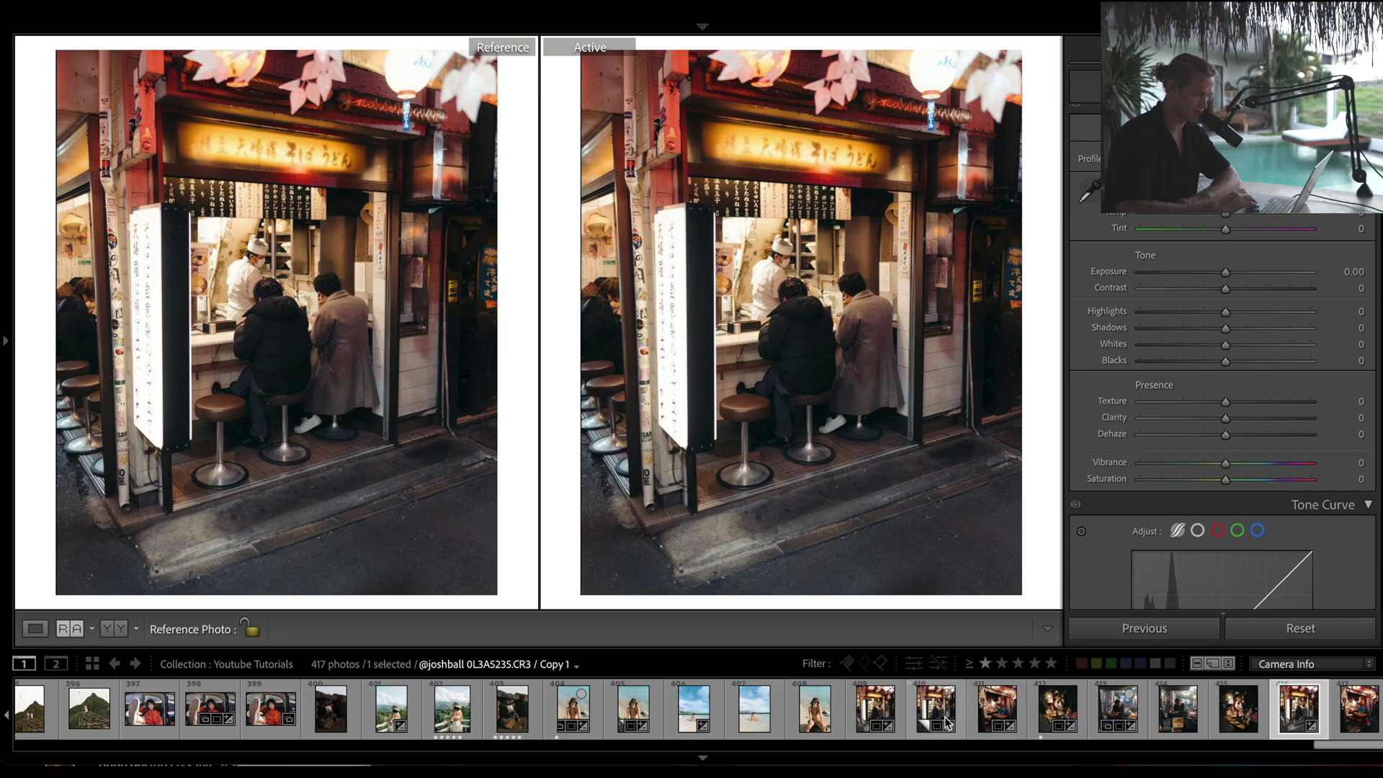
{"action": "left_click", "coordinate": [935, 711]}
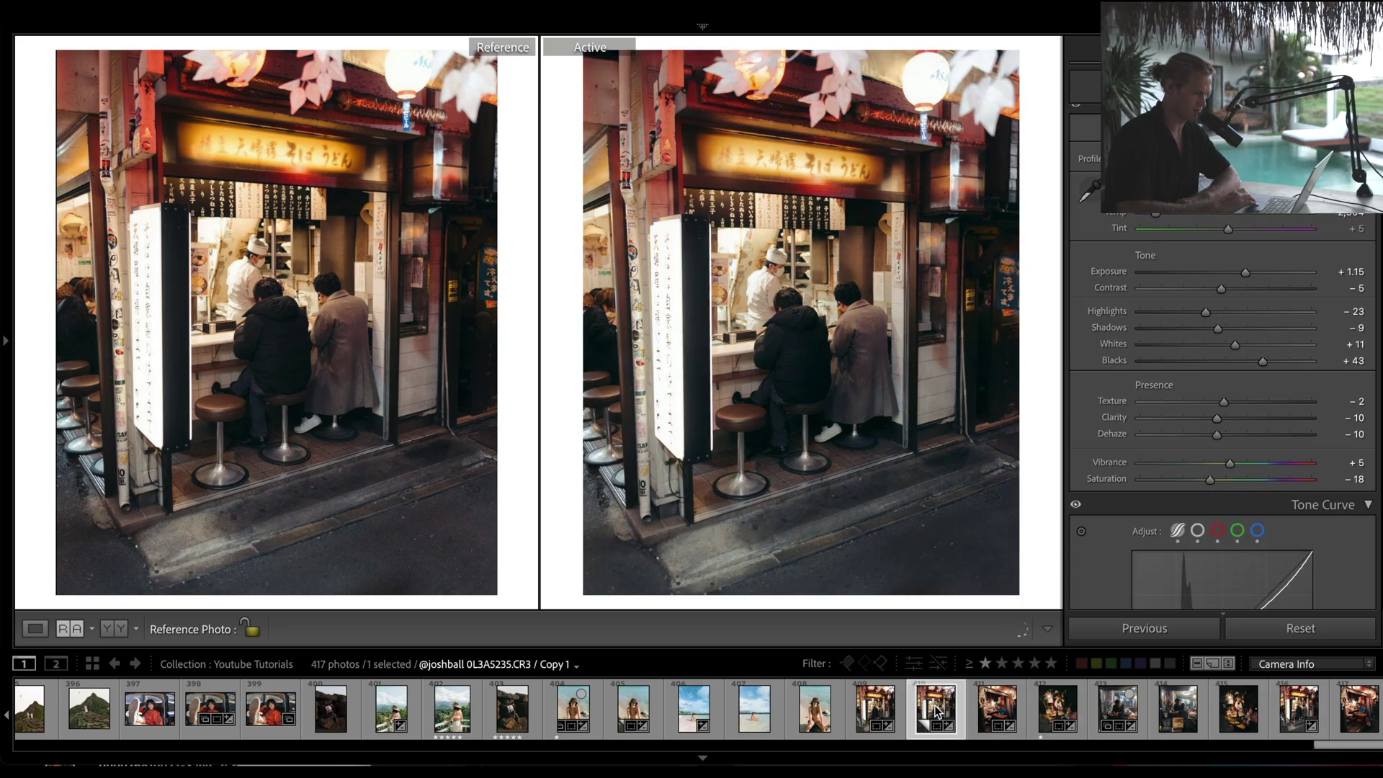
{"action": "scroll", "coordinate": [1236, 407], "scroll_direction": "down", "scroll_amount": 3}
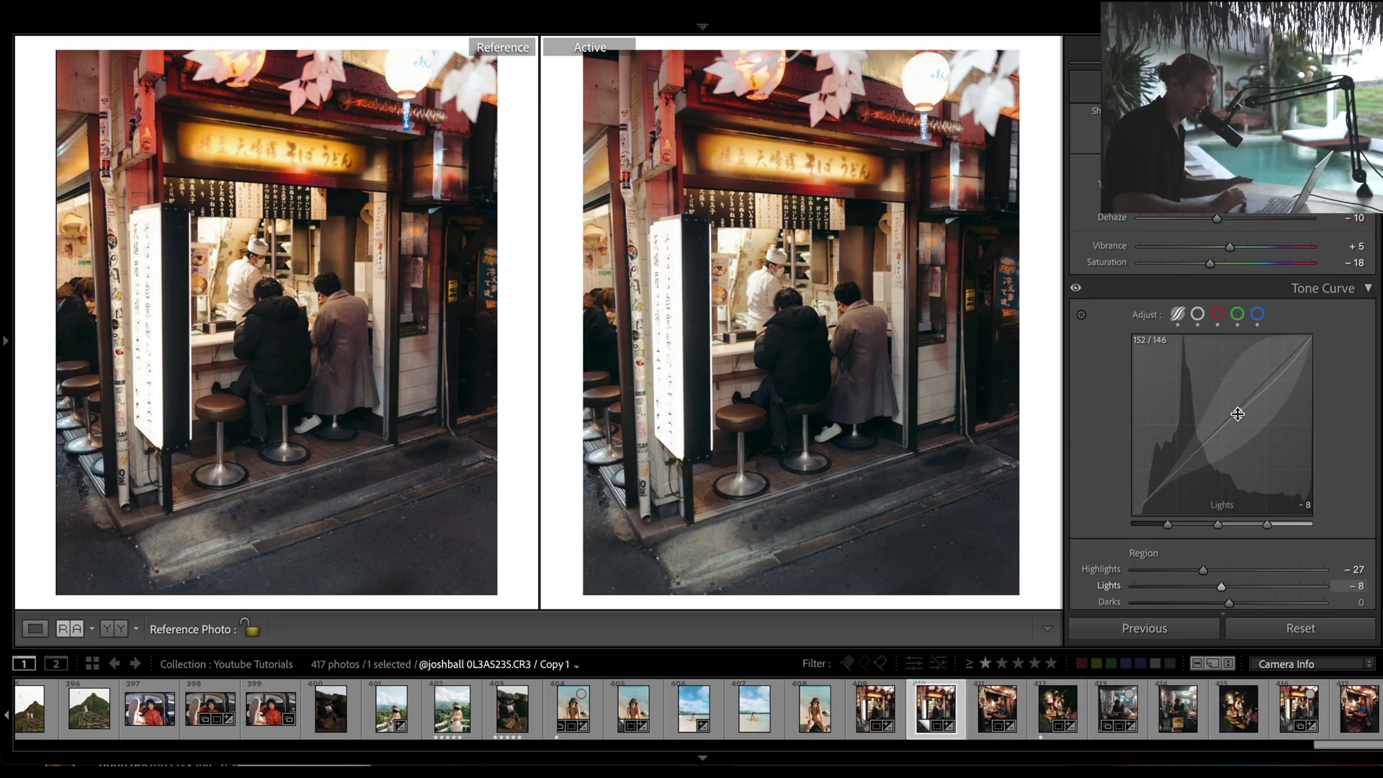
{"action": "scroll", "coordinate": [1316, 352], "scroll_direction": "down", "scroll_amount": 1}
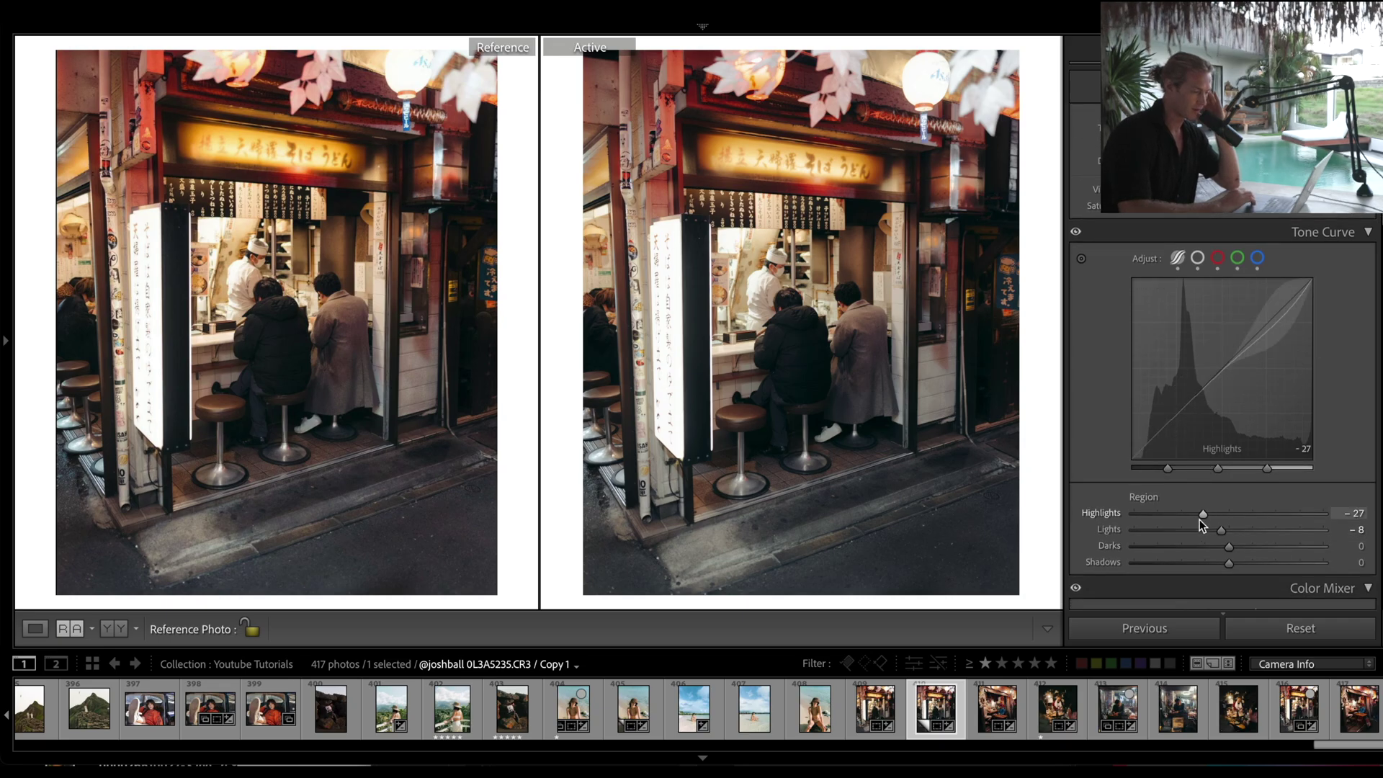
{"action": "left_click_drag", "start_coordinate": [1202, 514], "coordinate": [1235, 516]}
{"action": "key", "text": "ctrl+z"}
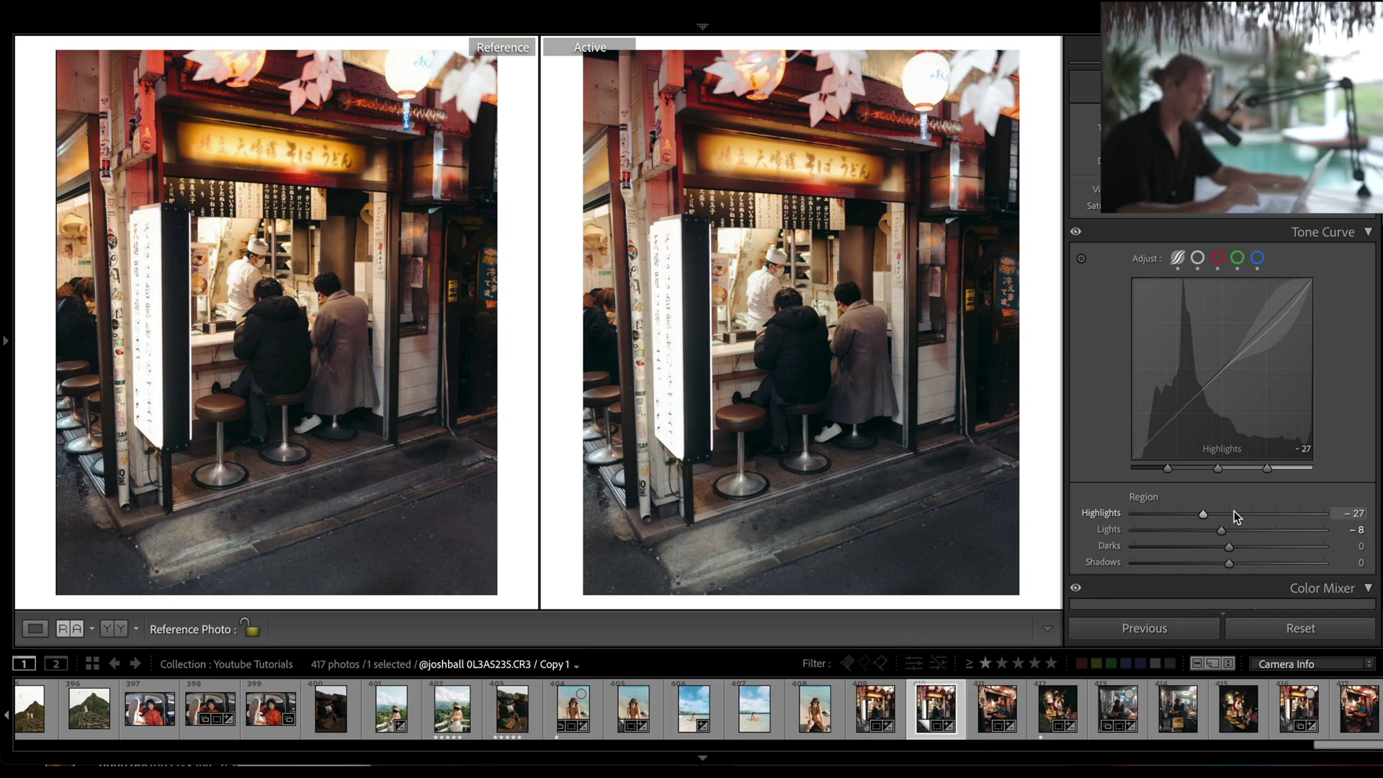
{"action": "left_click", "coordinate": [1196, 257]}
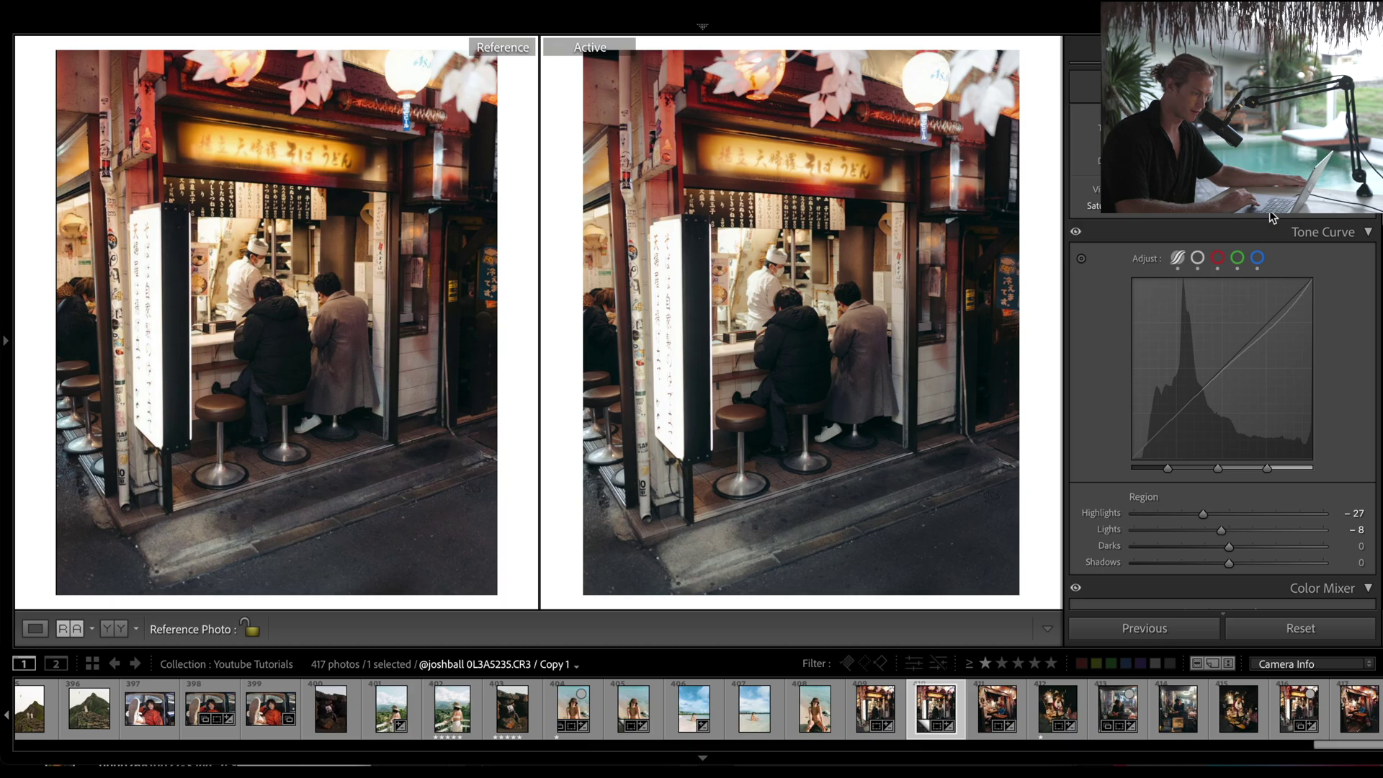
Step: Show the point curve, undo a darker shadow-point trial, and inspect the reference up close
{"action": "left_click", "coordinate": [1197, 259]}
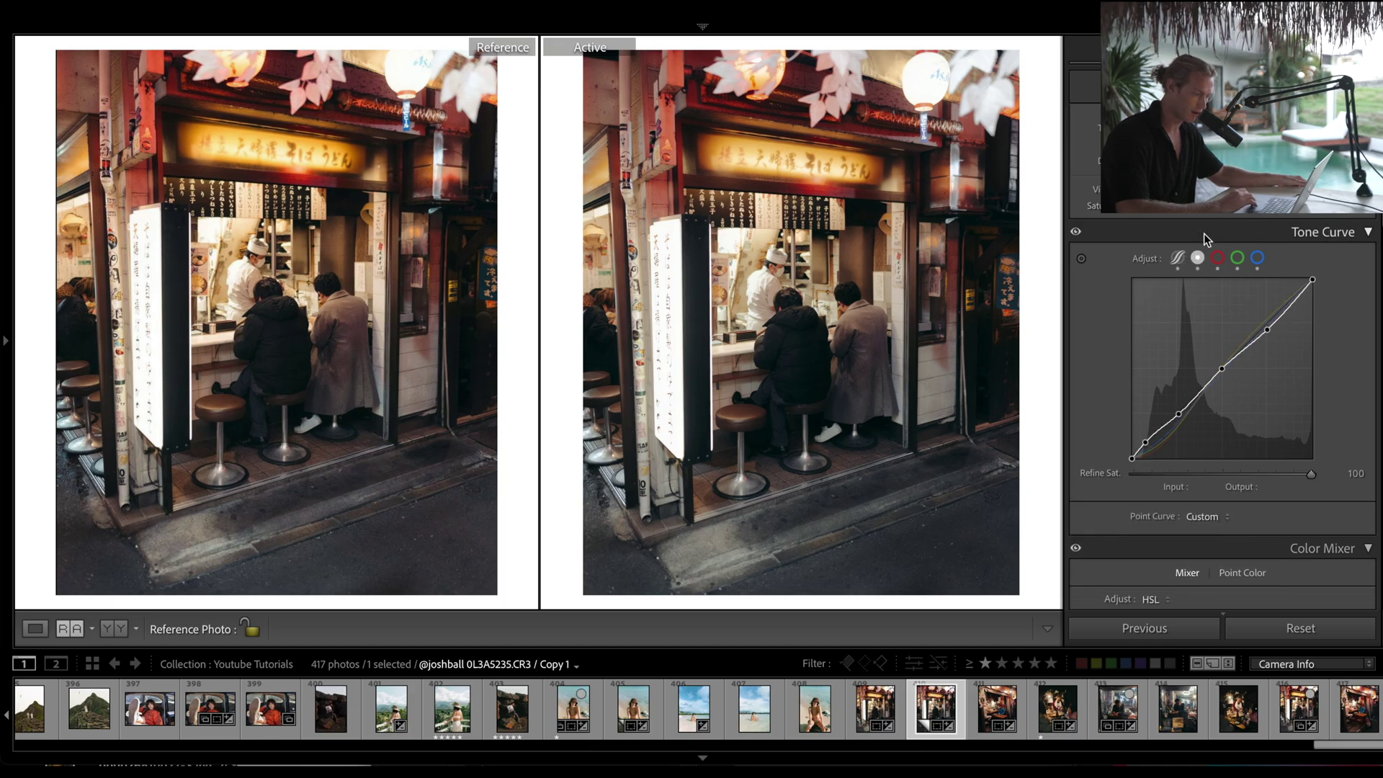
{"action": "left_click_drag", "start_coordinate": [1145, 444], "coordinate": [1148, 448]}
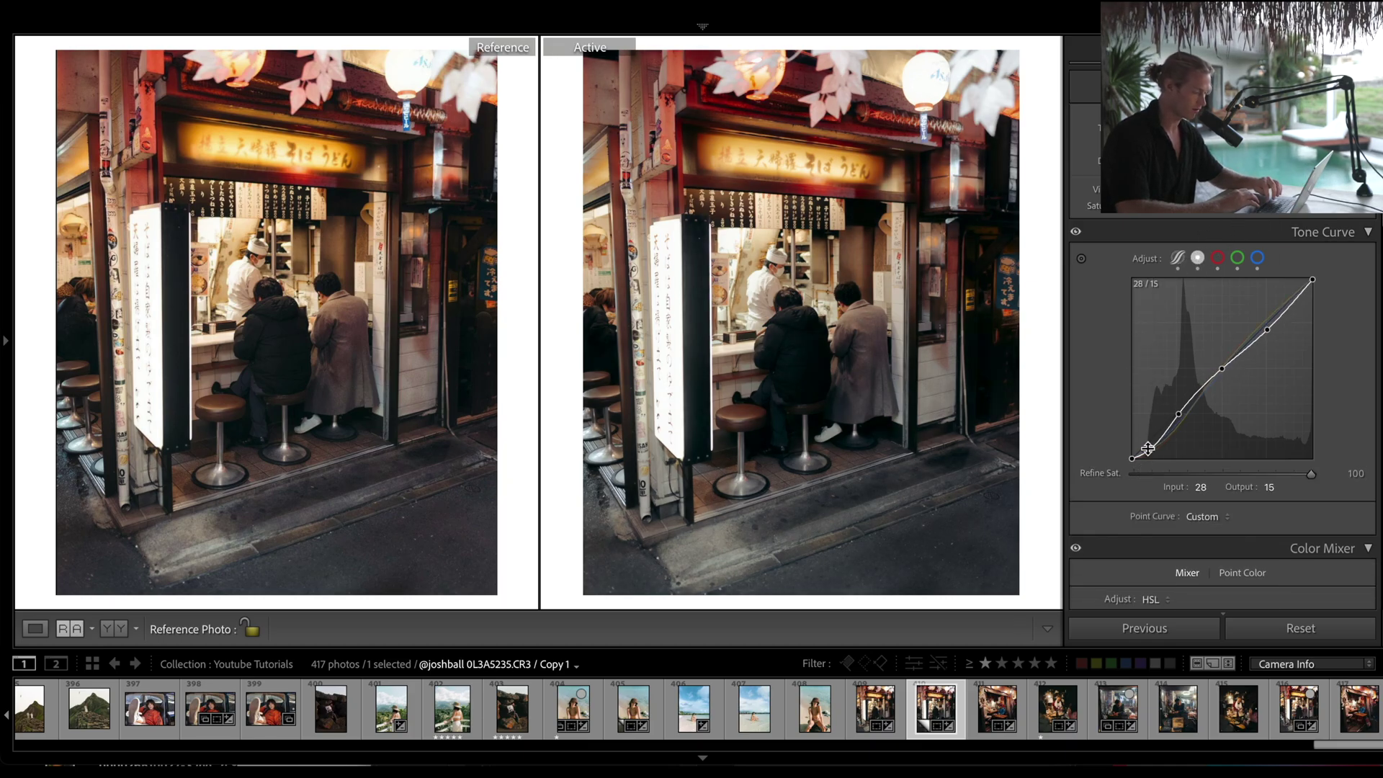
{"action": "key", "text": "ctrl+z"}
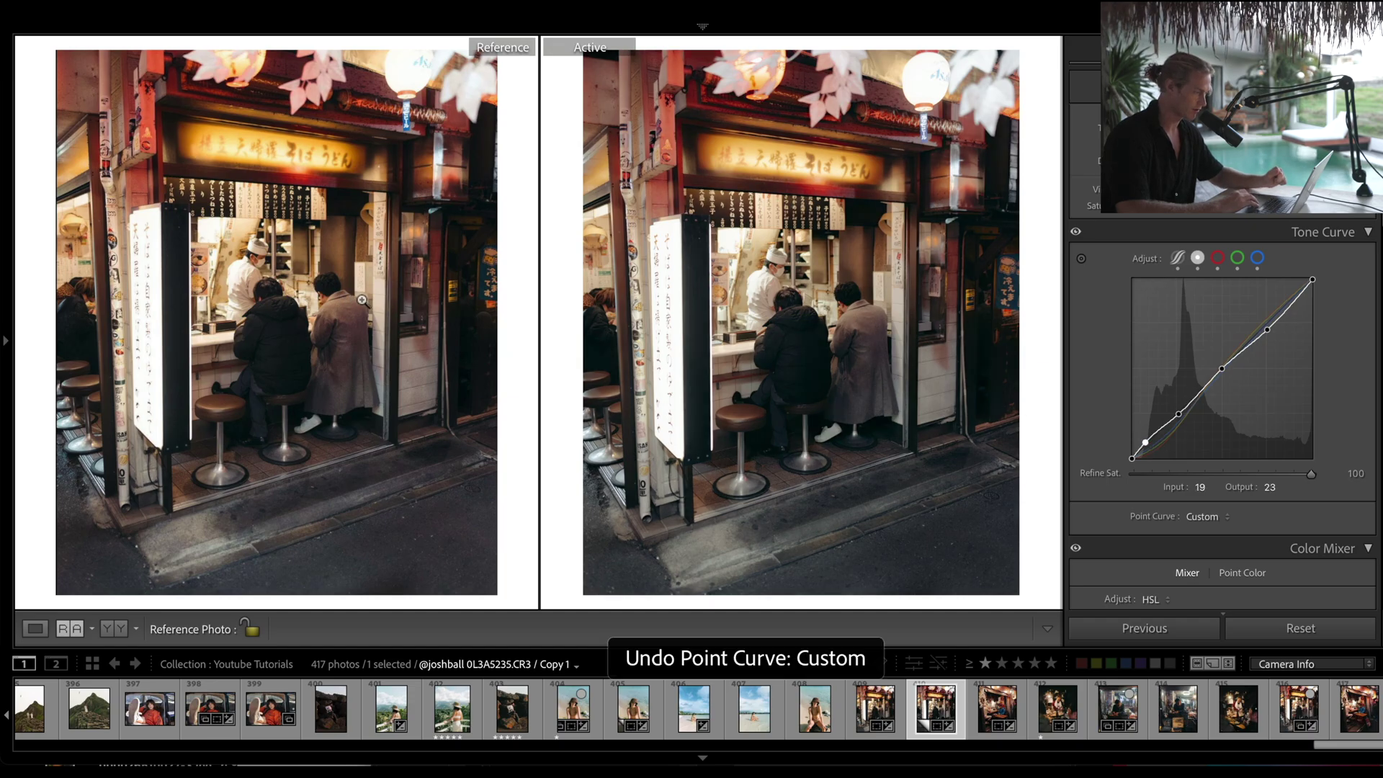
{"action": "left_click", "coordinate": [264, 337]}
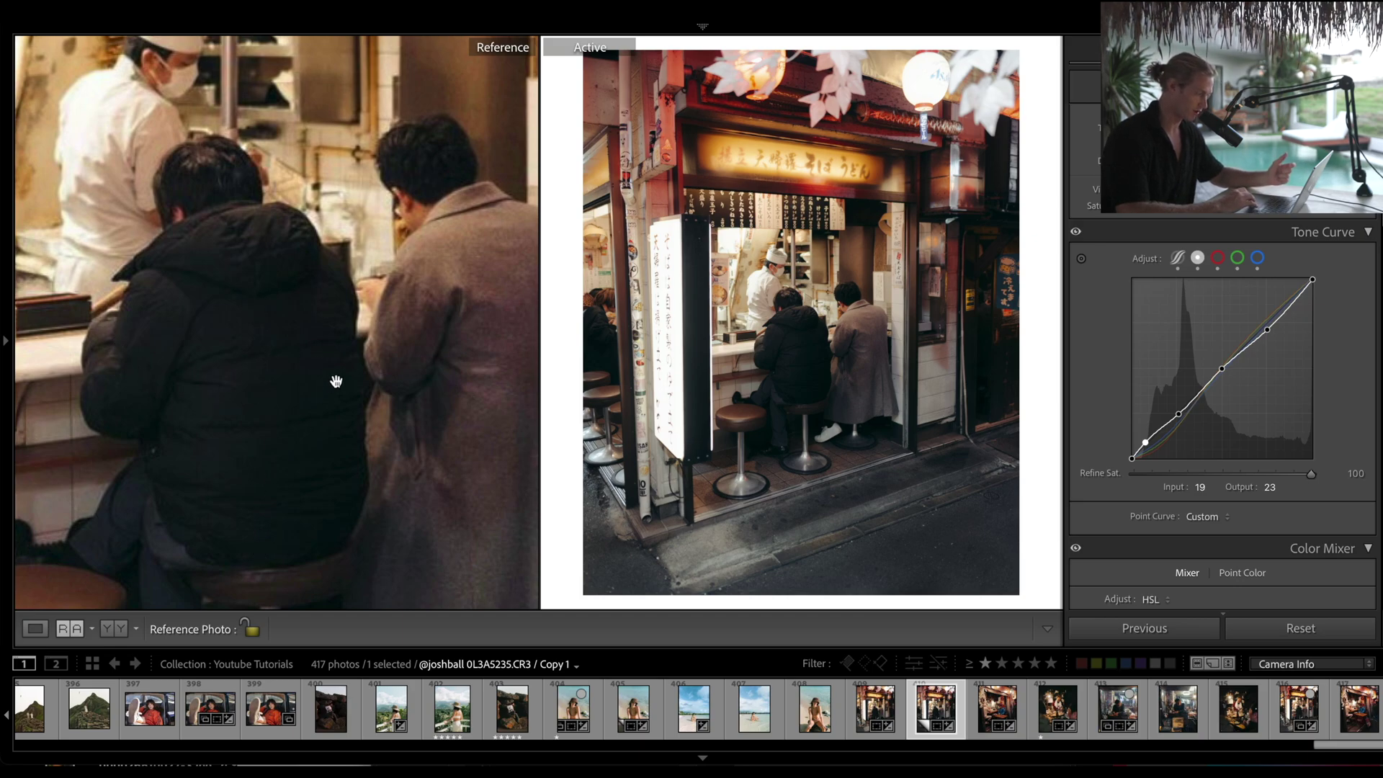
{"action": "left_click", "coordinate": [231, 401]}
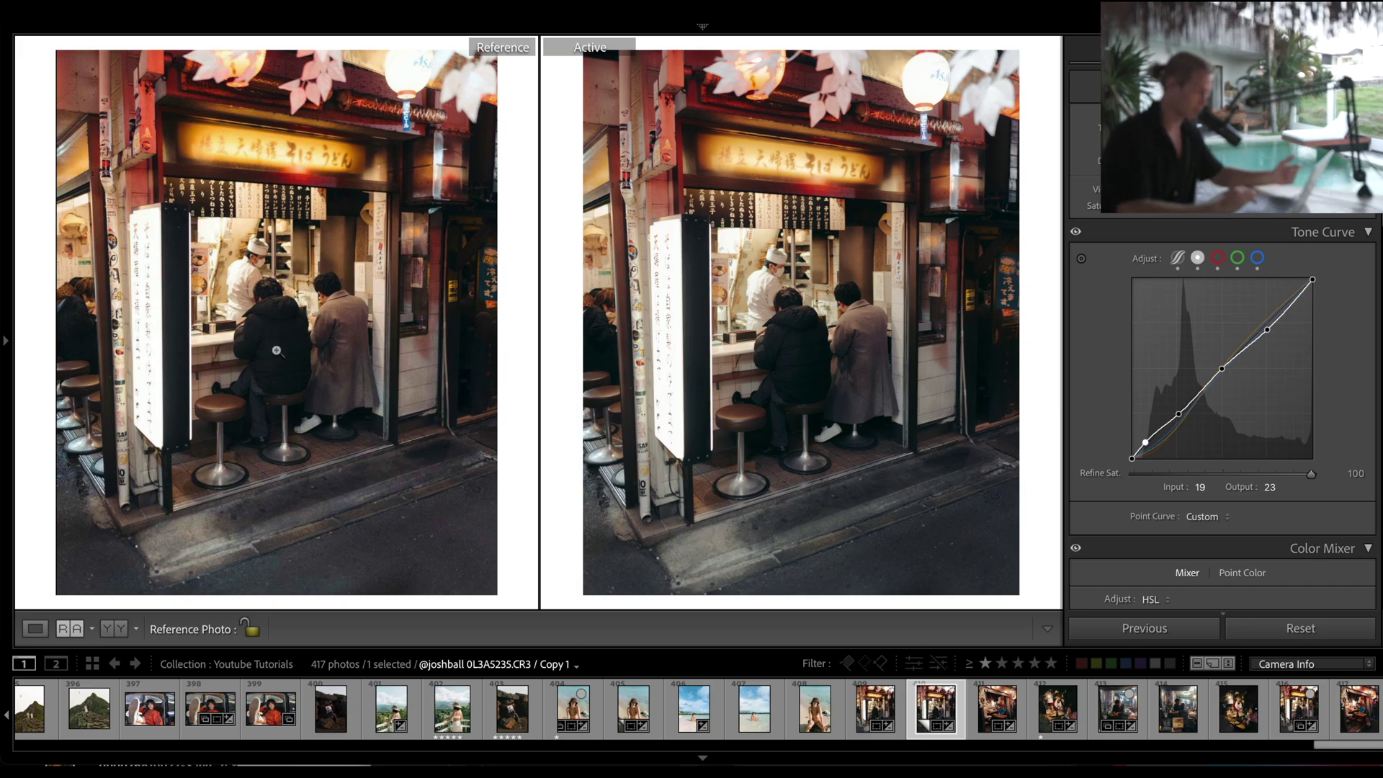
Step: Lift the red channel curve's shadows, check green and blue curves, and undo a stray blue change
{"action": "left_click", "coordinate": [1218, 259]}
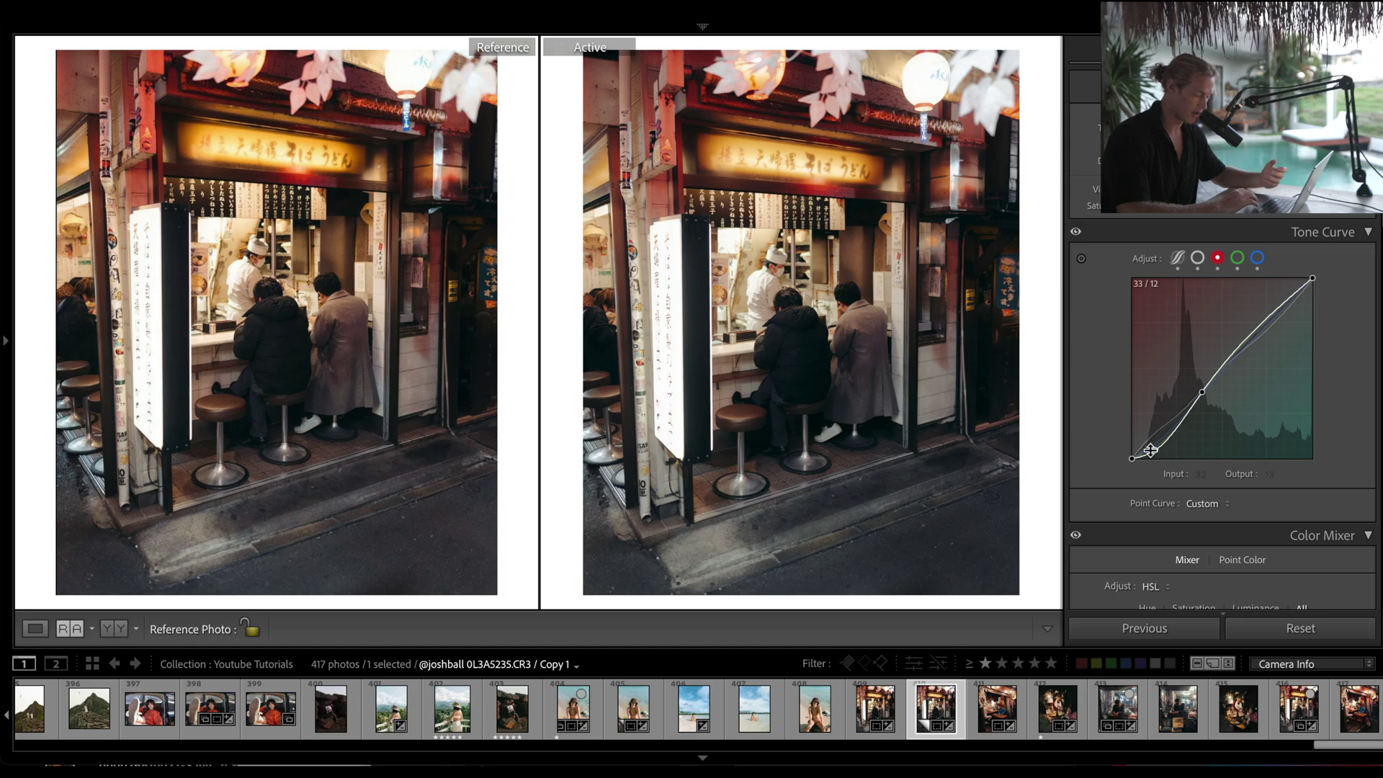
{"action": "left_click_drag", "start_coordinate": [1150, 450], "coordinate": [1155, 445]}
{"action": "left_click", "coordinate": [1256, 258]}
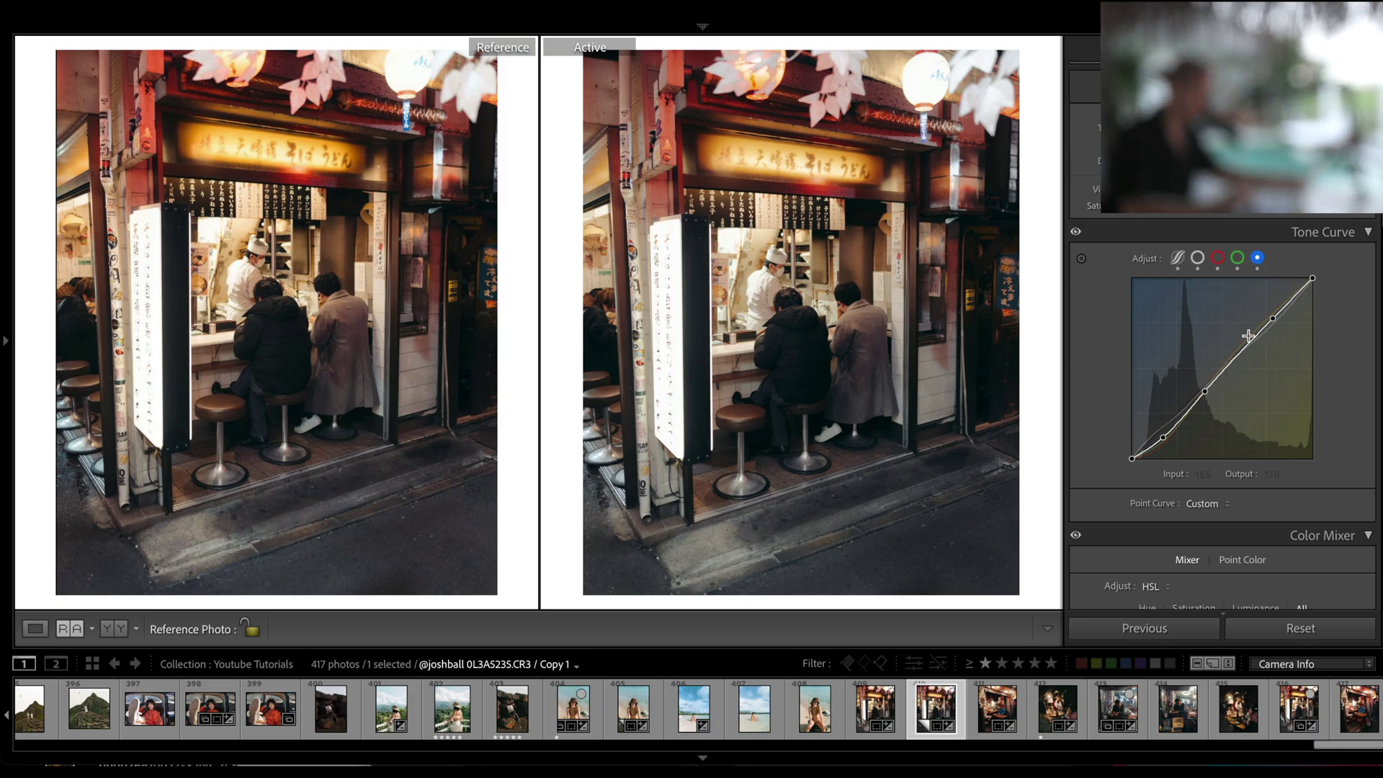
{"action": "left_click", "coordinate": [1218, 259]}
{"action": "left_click", "coordinate": [1236, 259]}
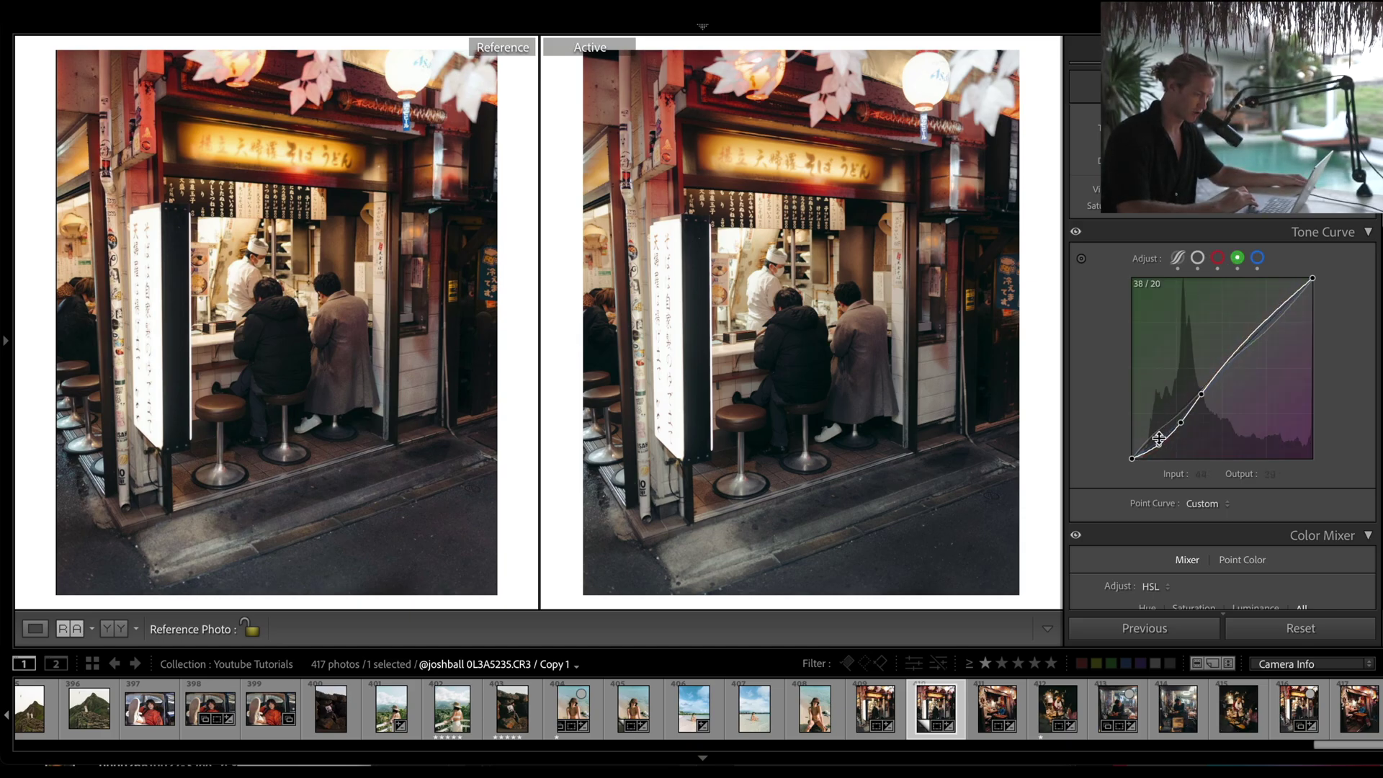
{"action": "left_click", "coordinate": [1218, 258]}
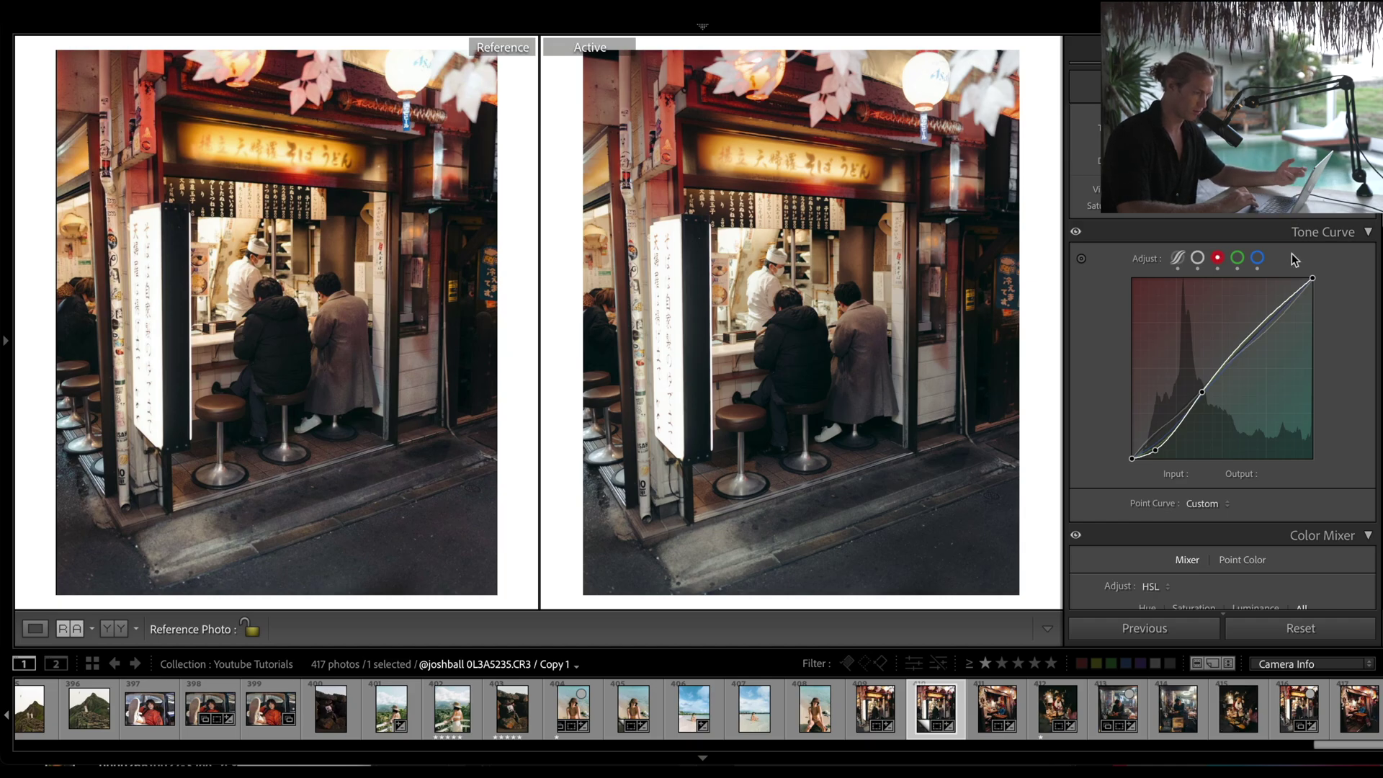
{"action": "left_click", "coordinate": [1256, 259]}
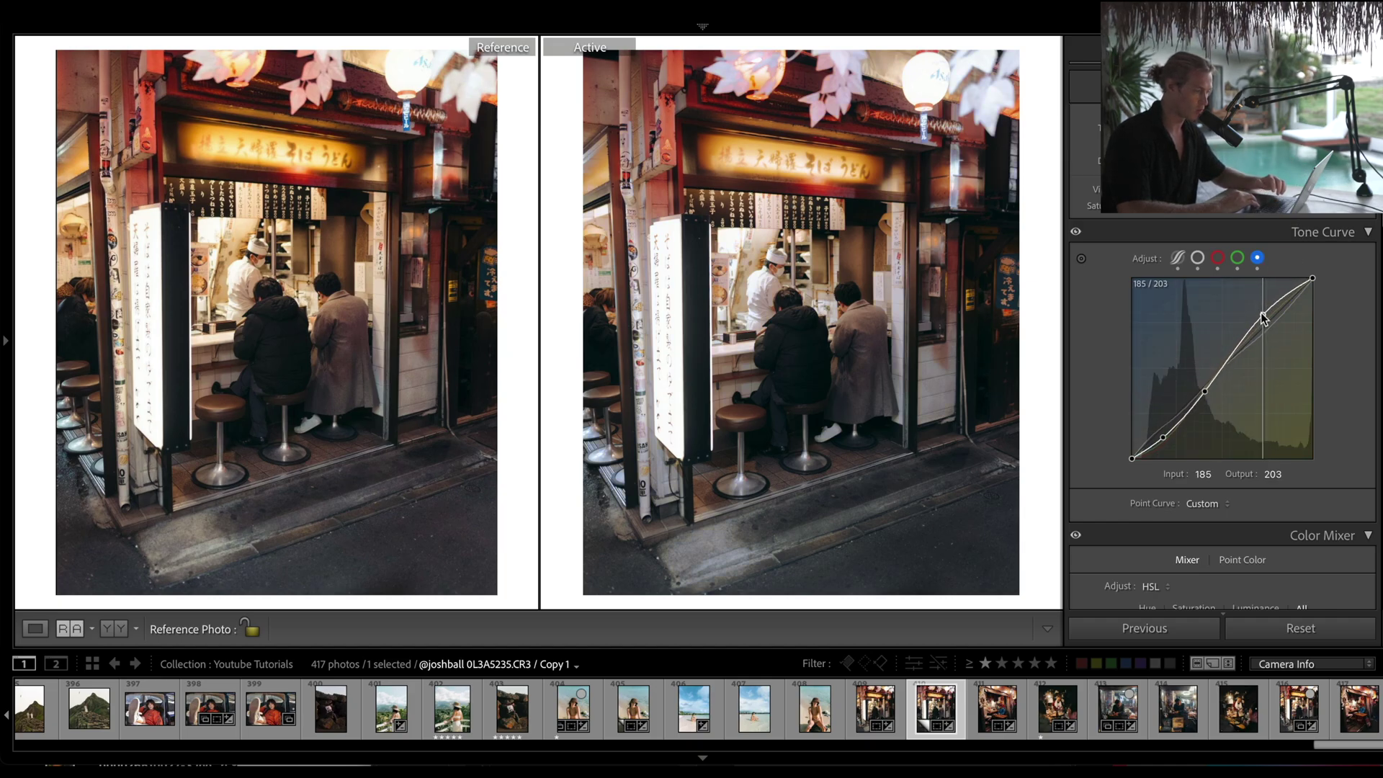
{"action": "key", "text": "ctrl+z"}
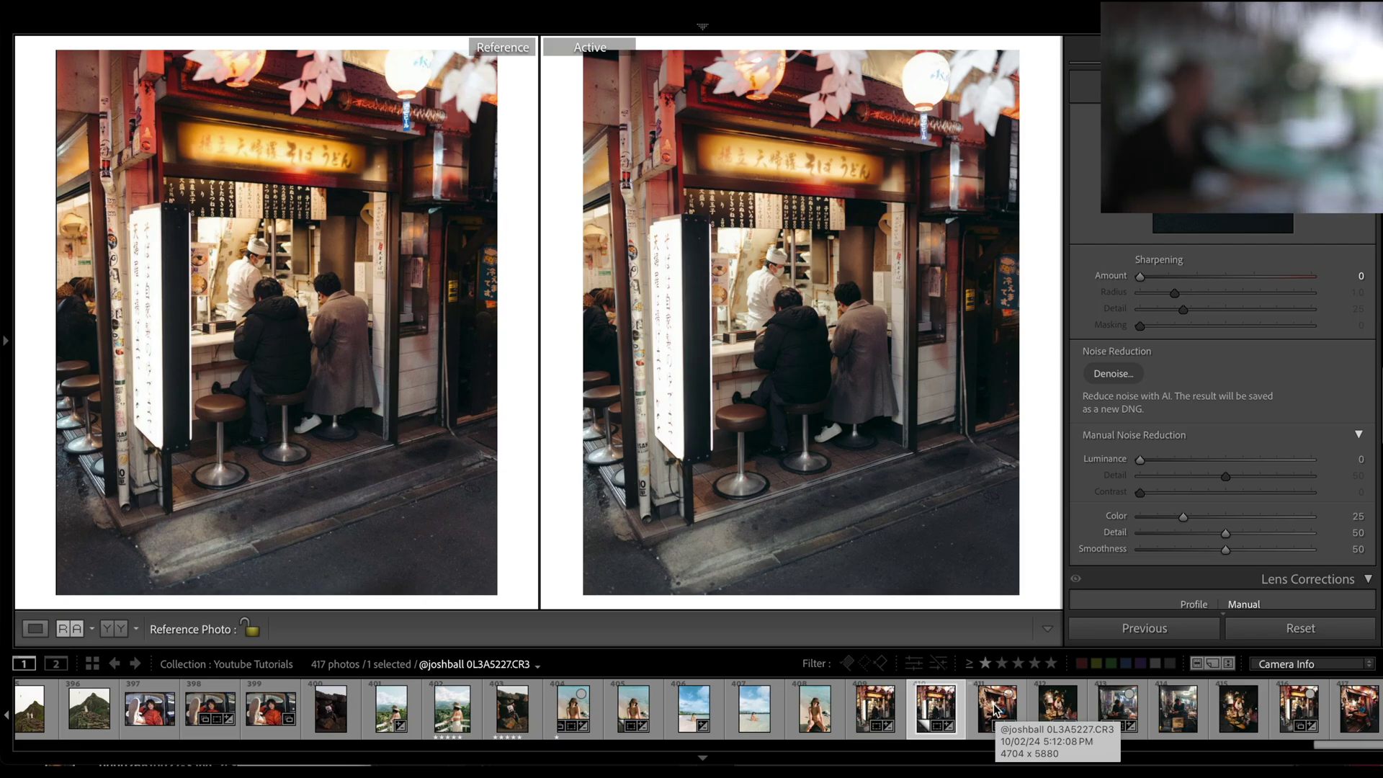
Step: Browse the night-stall photos to the grill-cook shot, reset it, then undo the reset
{"action": "left_click", "coordinate": [998, 711]}
{"action": "left_click", "coordinate": [1060, 712]}
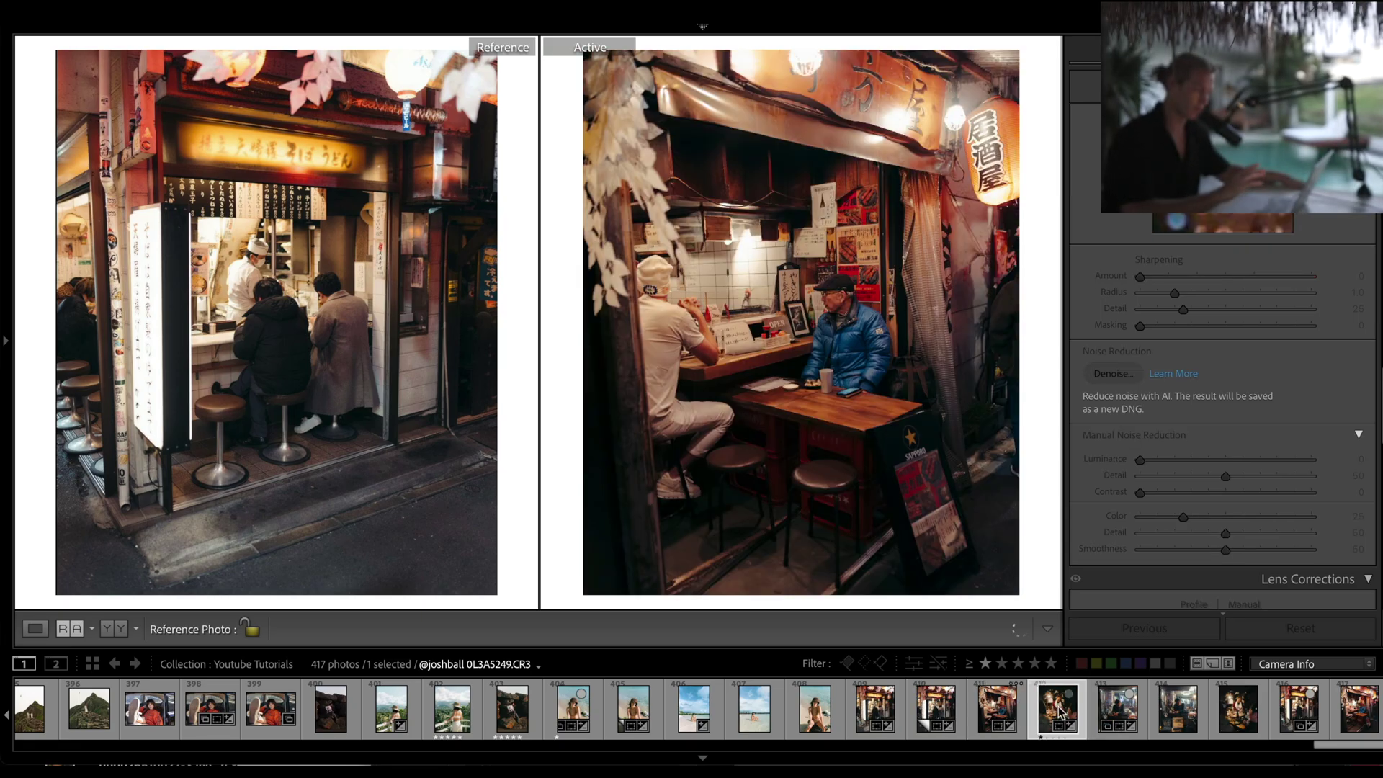
{"action": "left_click", "coordinate": [1128, 711]}
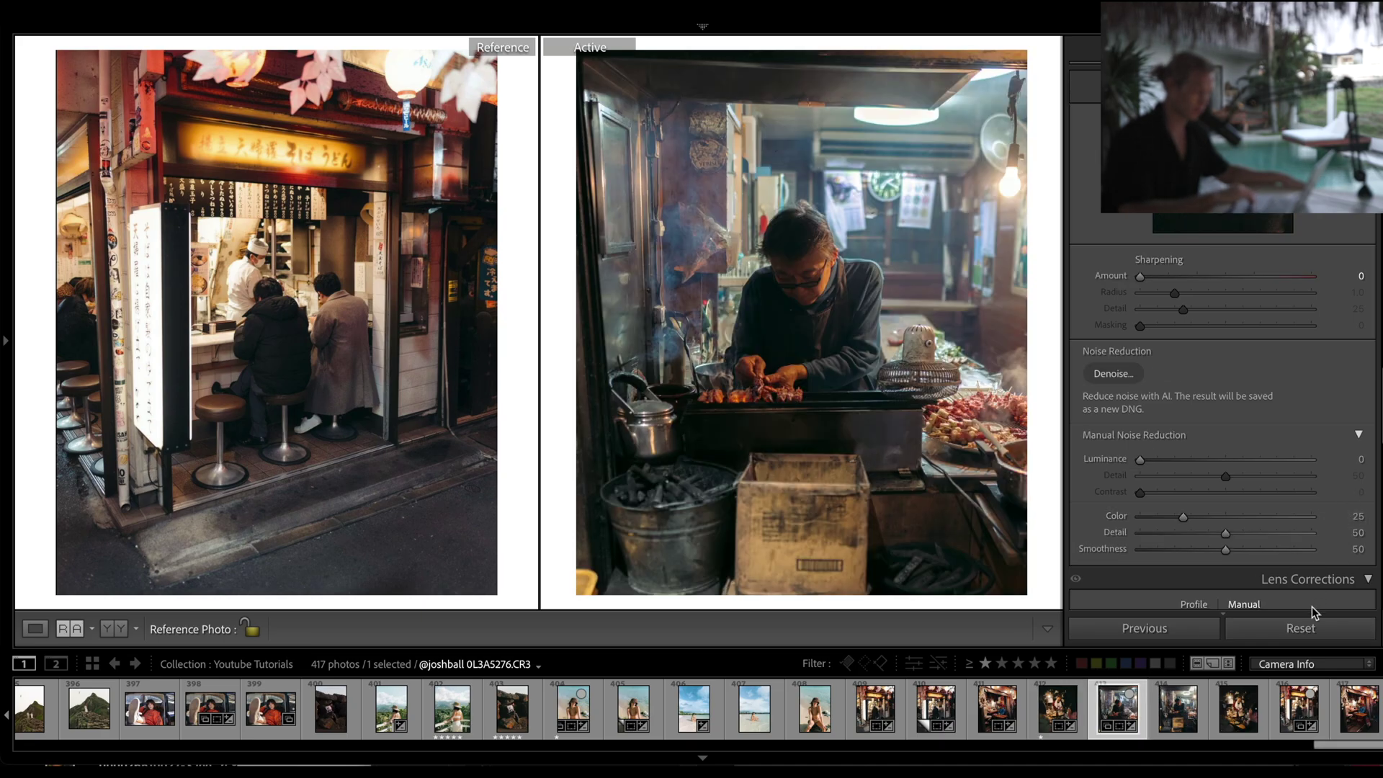
{"action": "left_click", "coordinate": [1303, 627]}
{"action": "key", "text": "ctrl+z"}
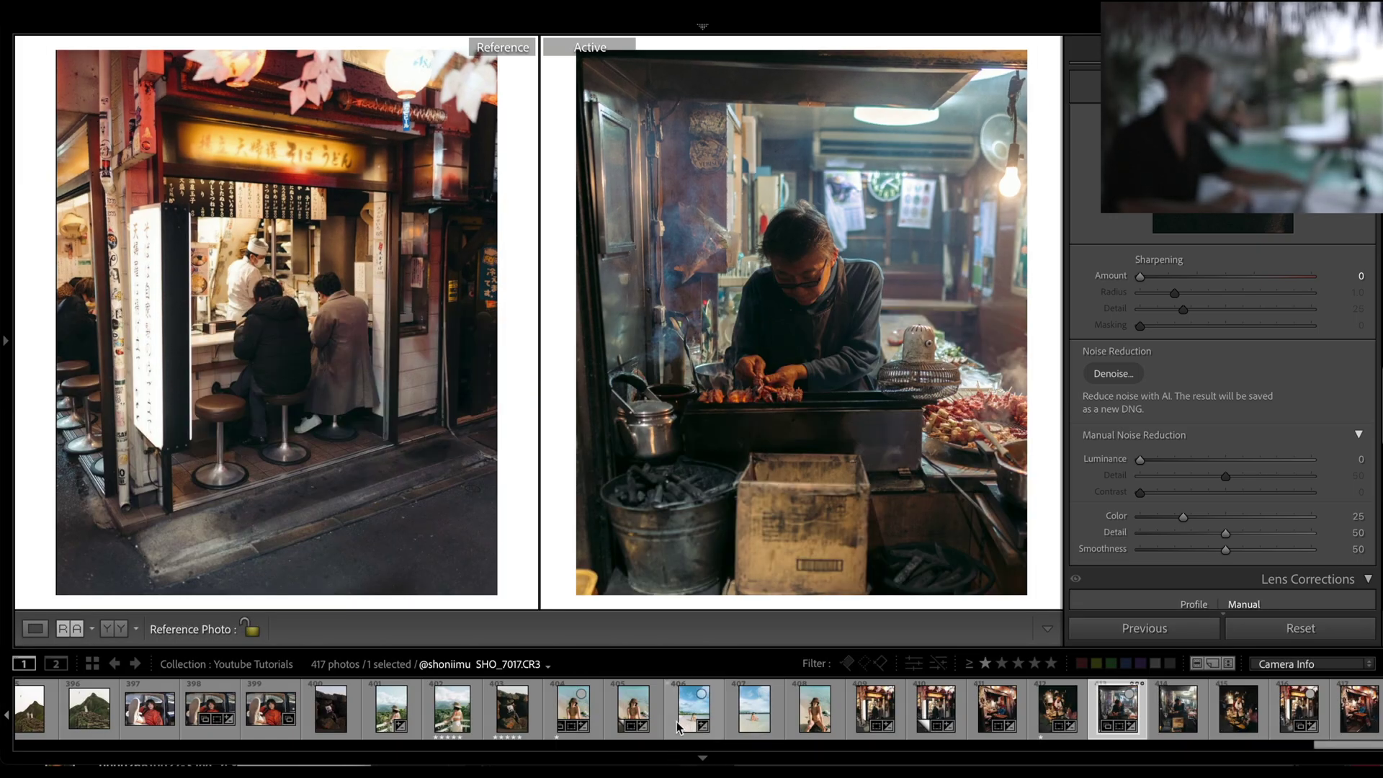
Step: Select the beach portrait, reset its develop settings, then undo the reset
{"action": "left_click", "coordinate": [633, 709]}
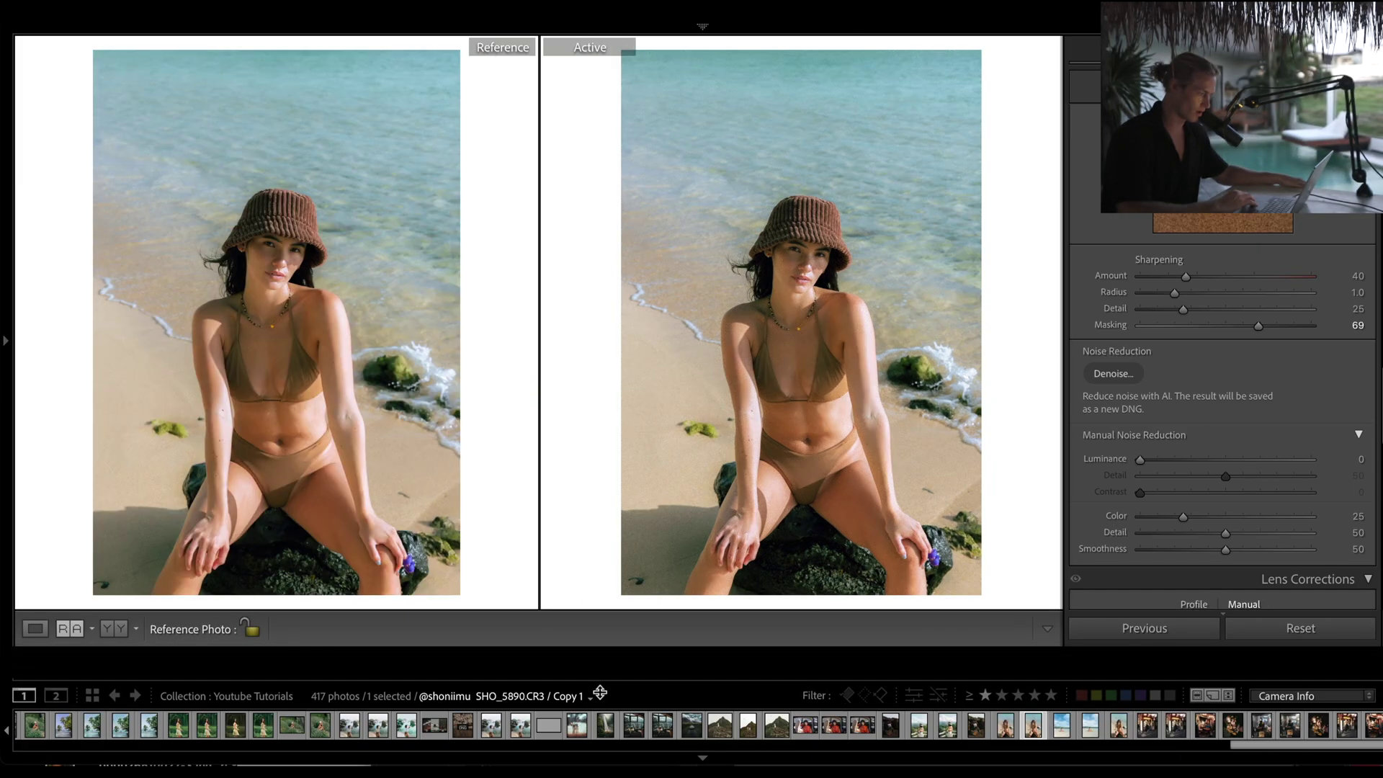
{"action": "left_click", "coordinate": [1280, 659]}
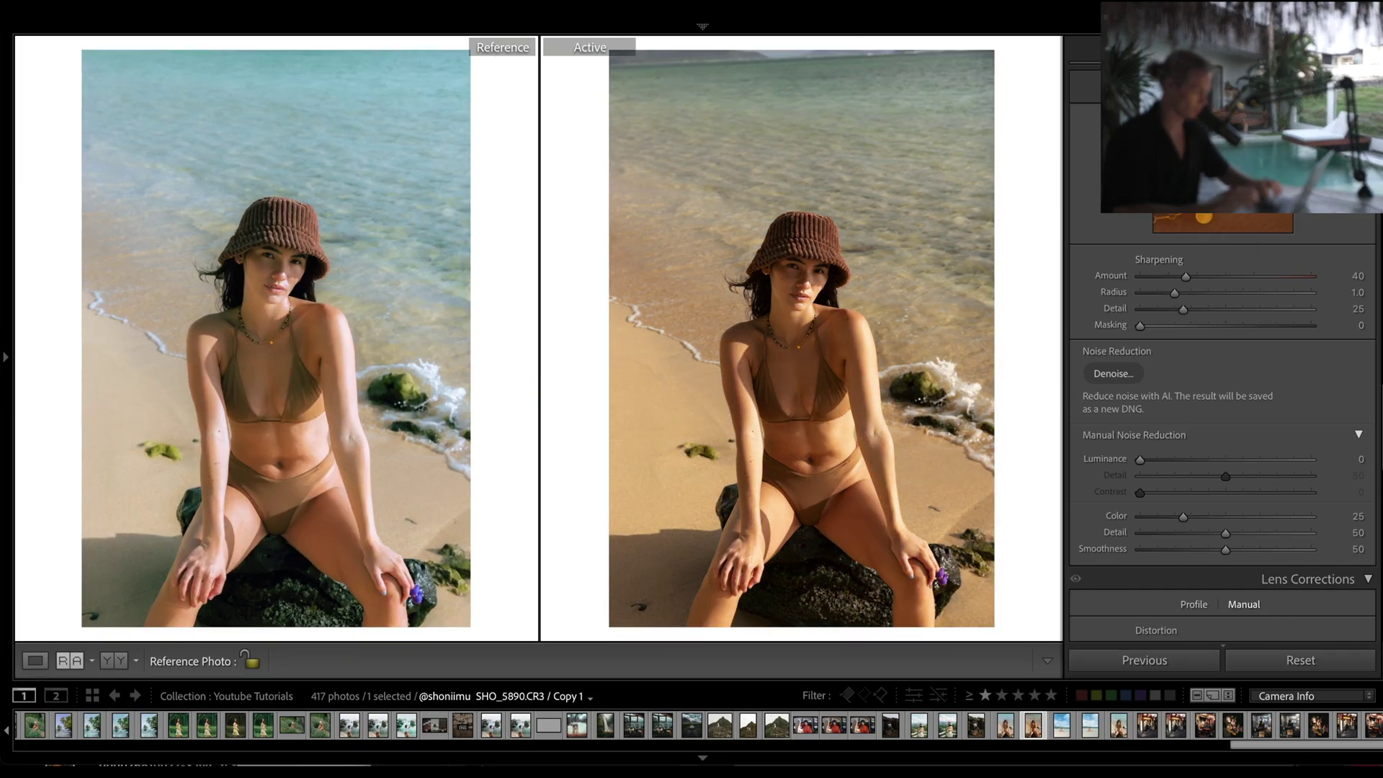
{"action": "key", "text": "ctrl+z"}
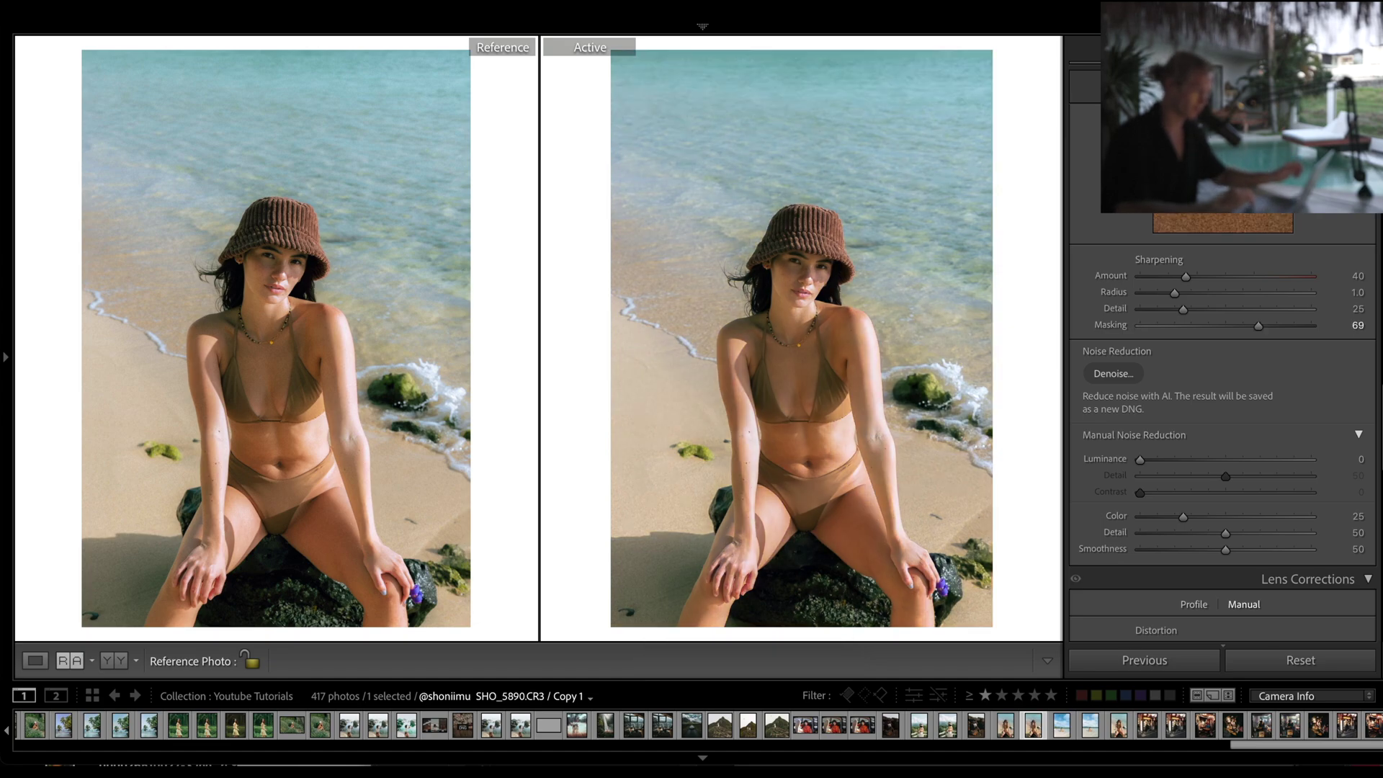